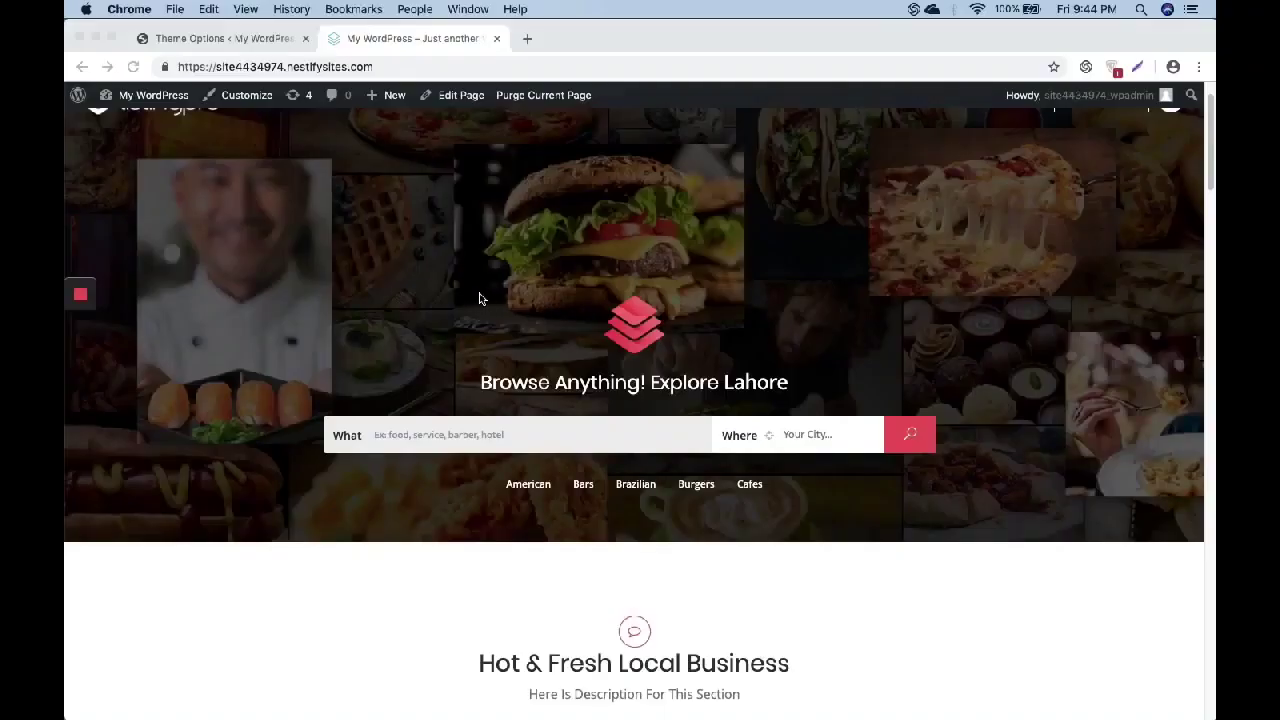
Check the homepage's current What category suggestions and Where city list
{"action": "left_click", "coordinate": [482, 437]}
{"action": "left_click", "coordinate": [452, 435]}
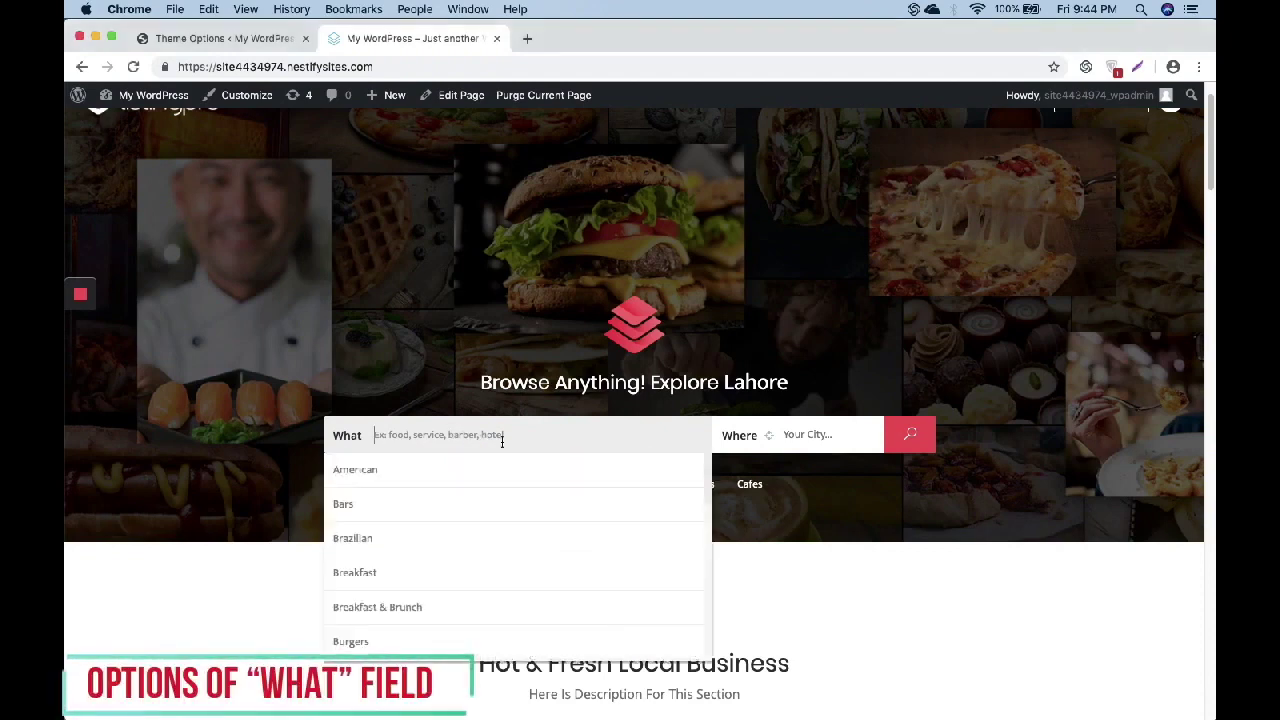
{"action": "left_click", "coordinate": [820, 436]}
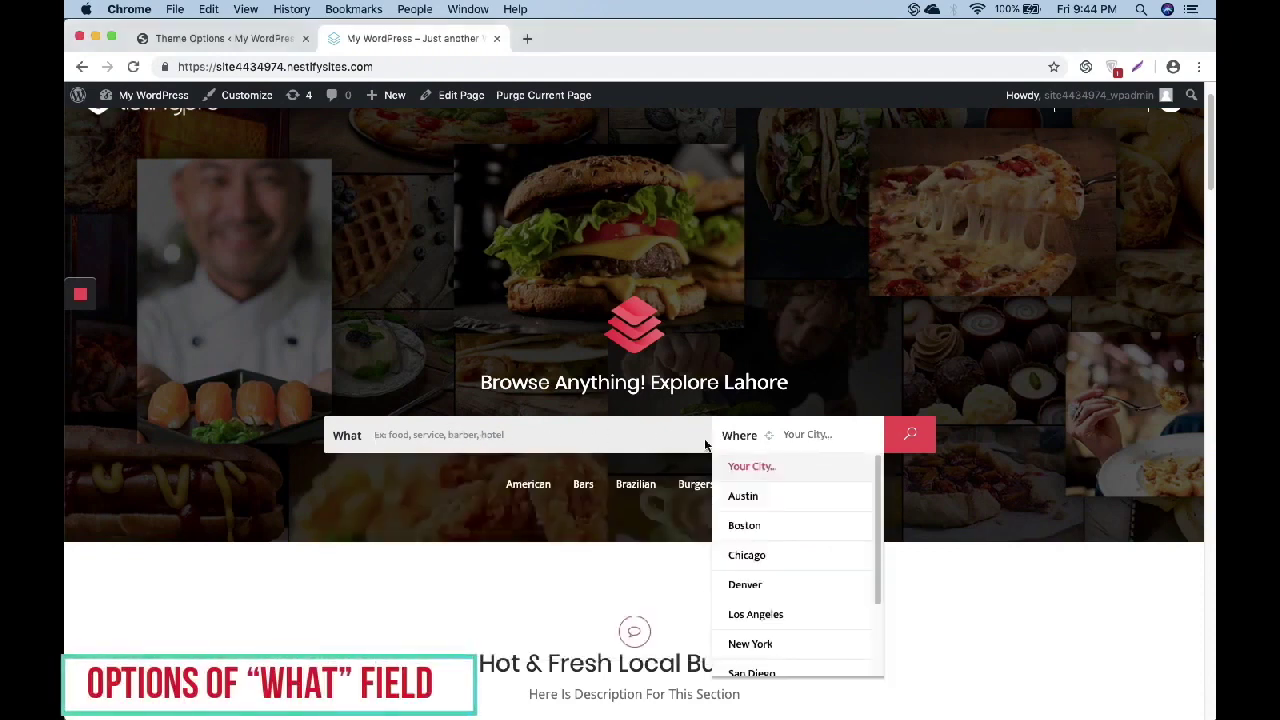
{"action": "left_click", "coordinate": [646, 437]}
{"action": "scroll", "coordinate": [535, 528], "scroll_direction": "down", "scroll_amount": 5}
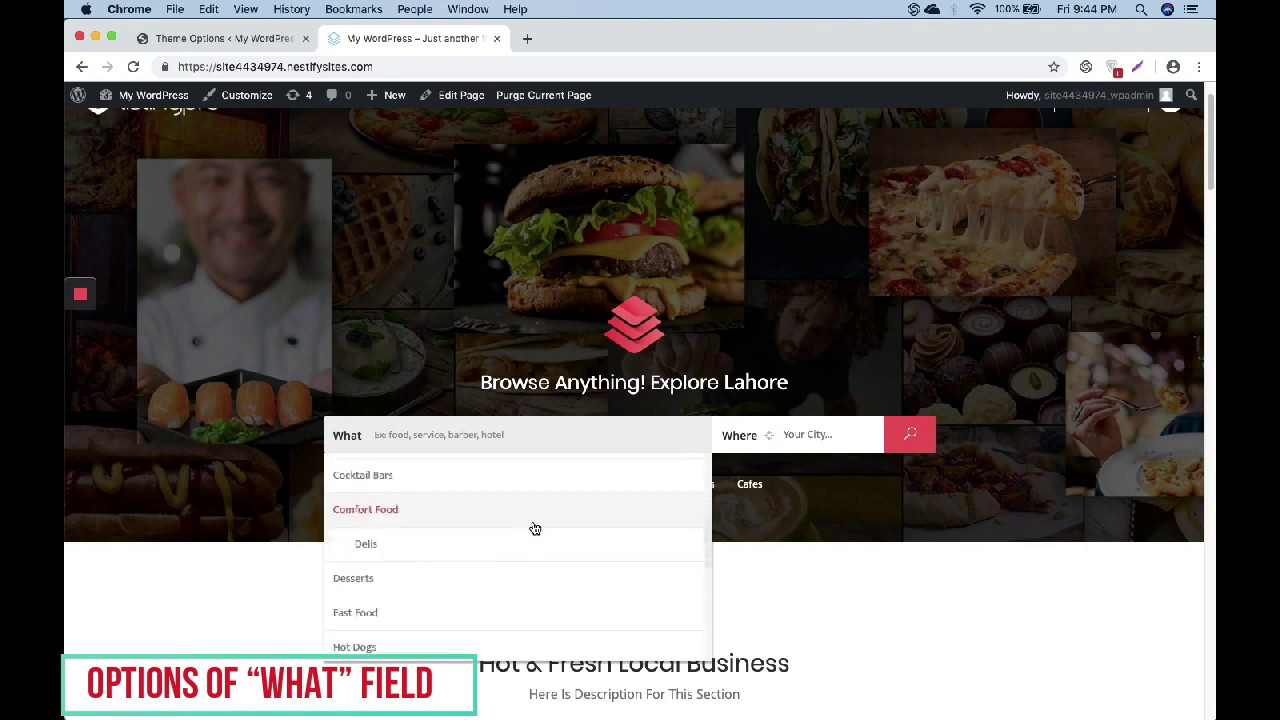
{"action": "scroll", "coordinate": [535, 528], "scroll_direction": "down", "scroll_amount": 3}
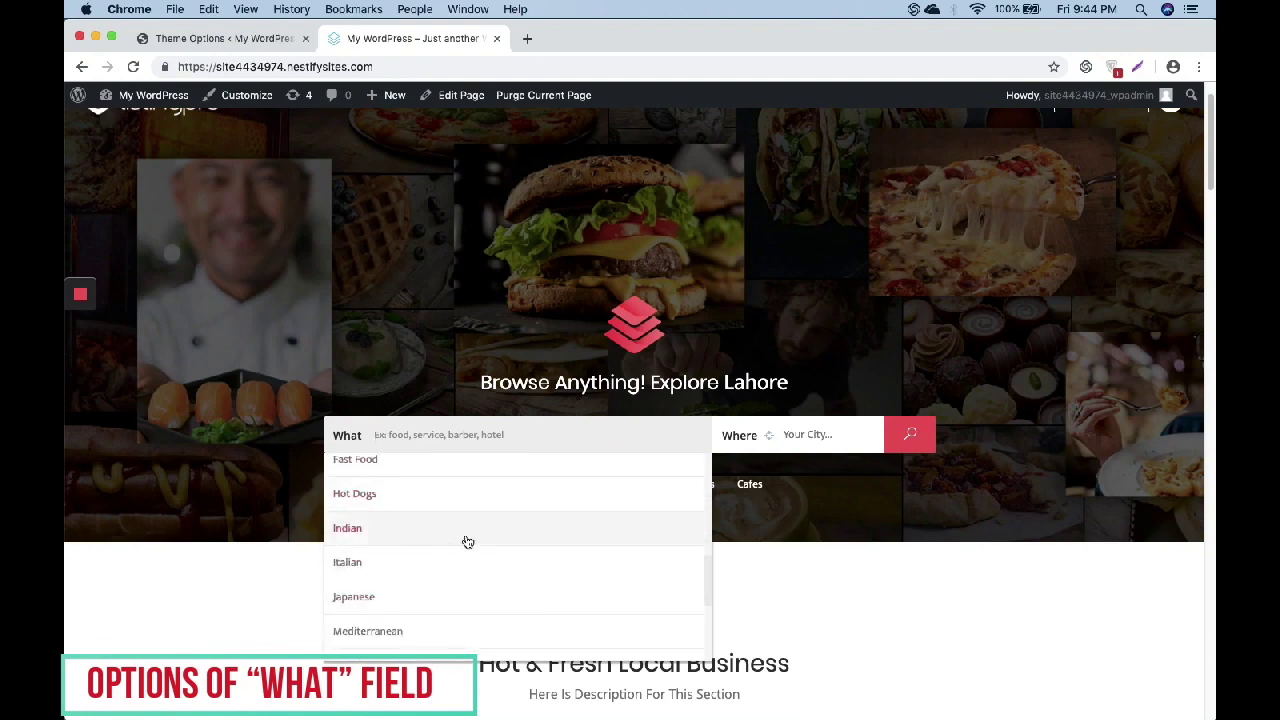
{"action": "left_click", "coordinate": [462, 354]}
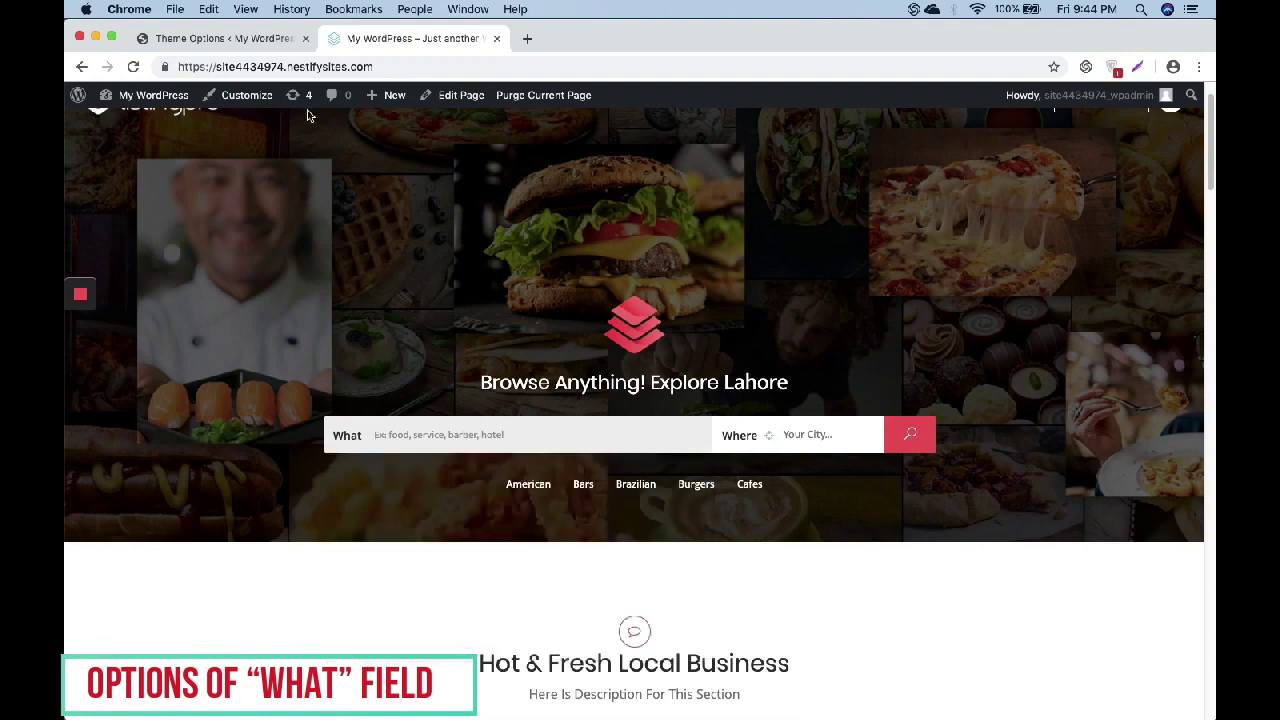
Go to Theme Options > Search Settings > Banner Settings and open the WHAT-field dropdown categories box
{"action": "left_click", "coordinate": [258, 42]}
{"action": "scroll", "coordinate": [532, 465], "scroll_direction": "up", "scroll_amount": 15}
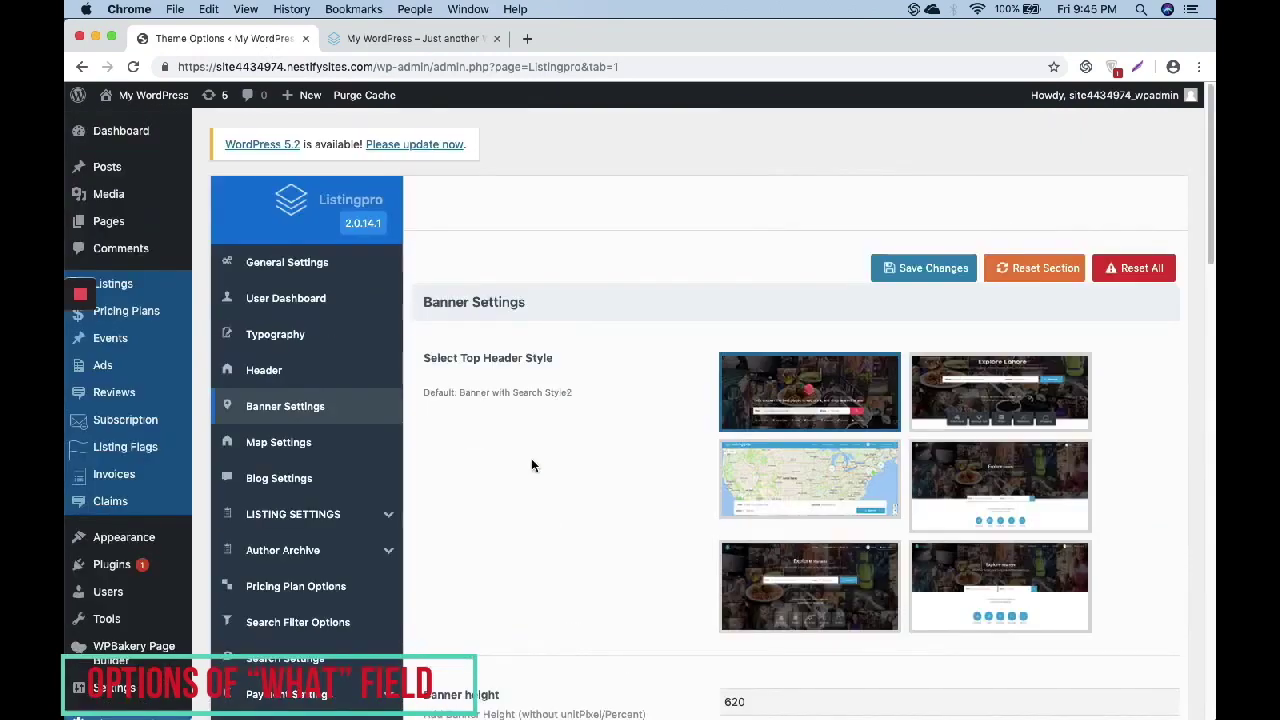
{"action": "scroll", "coordinate": [357, 571], "scroll_direction": "down", "scroll_amount": 1}
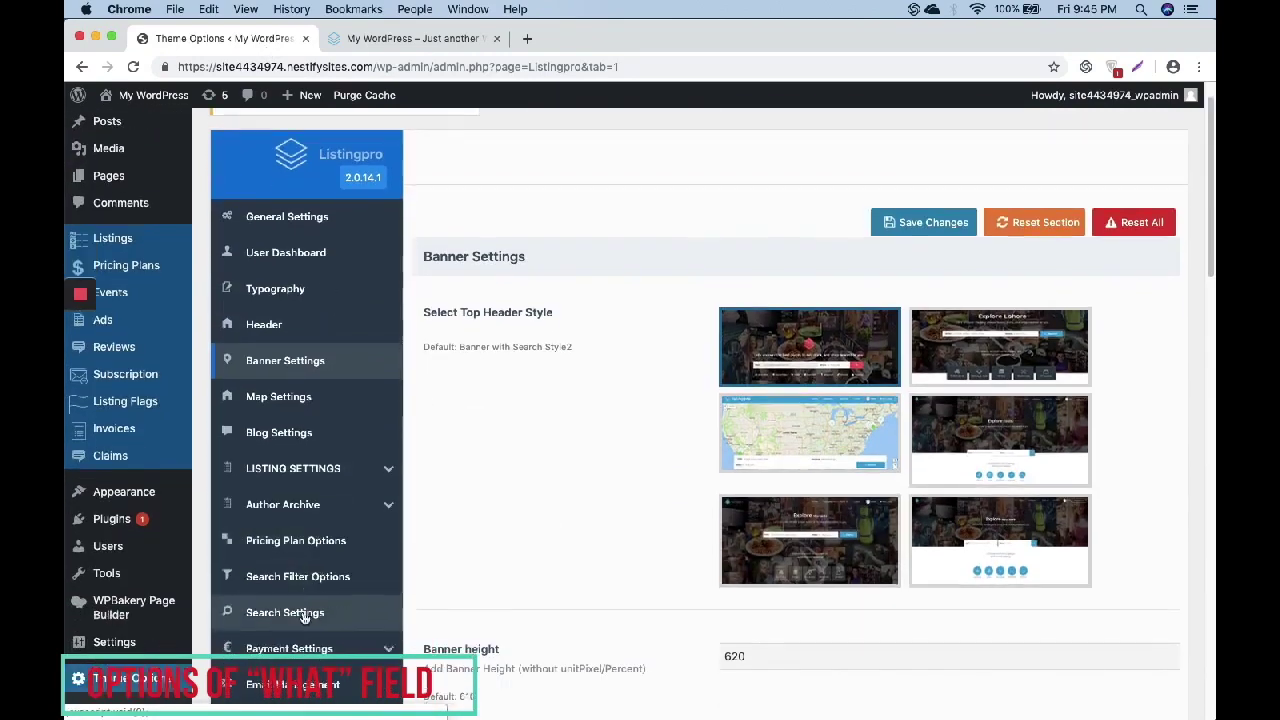
{"action": "left_click", "coordinate": [290, 612]}
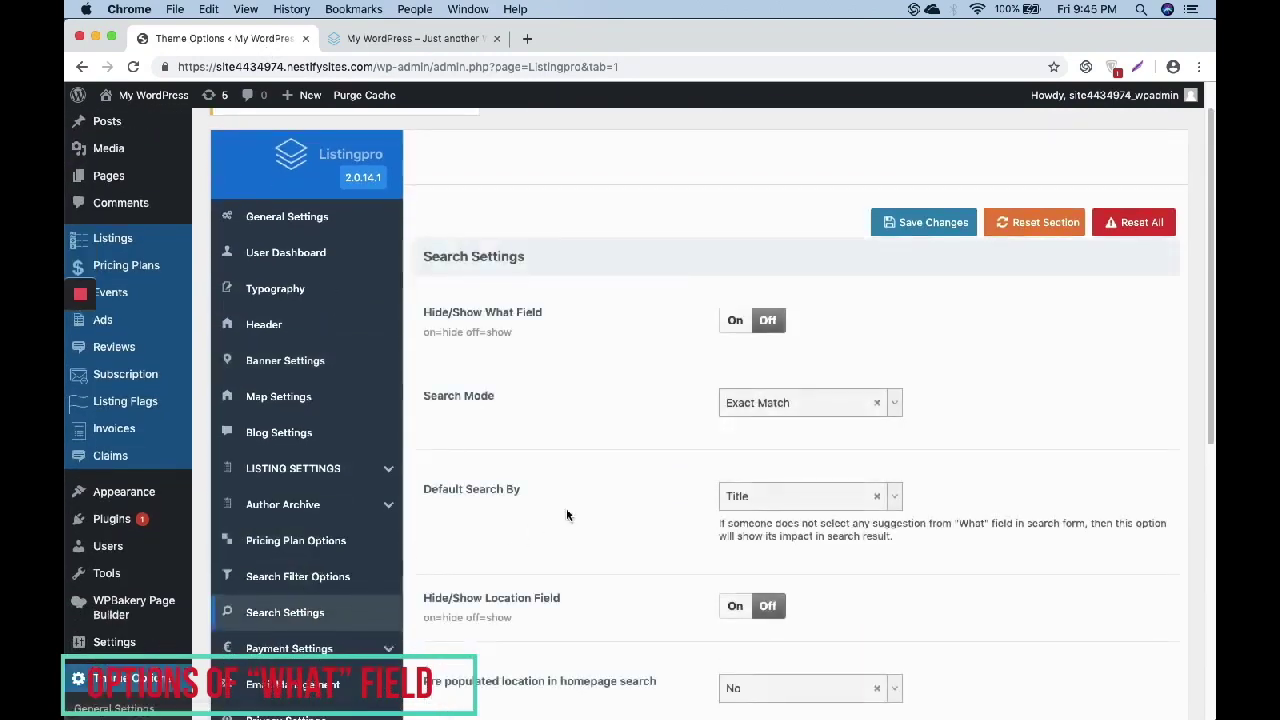
{"action": "scroll", "coordinate": [566, 514], "scroll_direction": "down", "scroll_amount": 2}
{"action": "left_click", "coordinate": [284, 272]}
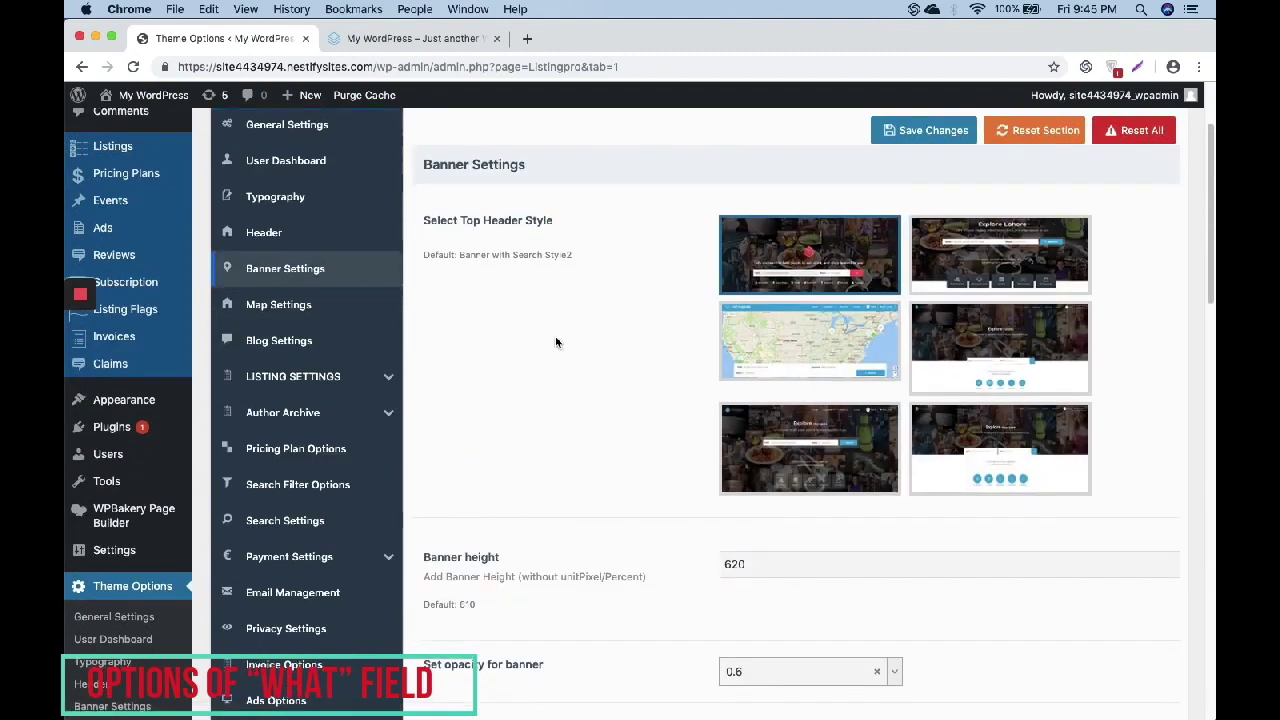
{"action": "scroll", "coordinate": [555, 340], "scroll_direction": "down", "scroll_amount": 5}
{"action": "scroll", "coordinate": [556, 342], "scroll_direction": "down", "scroll_amount": 5}
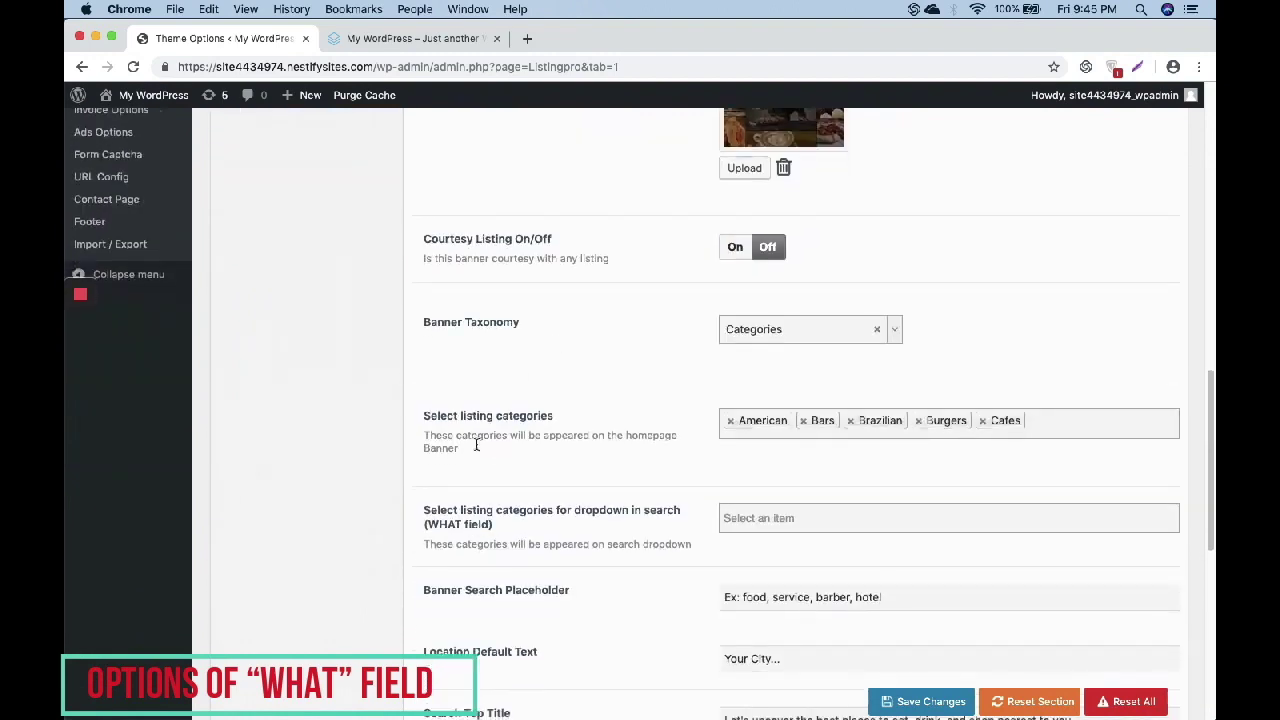
{"action": "left_click_drag", "start_coordinate": [425, 510], "coordinate": [531, 532]}
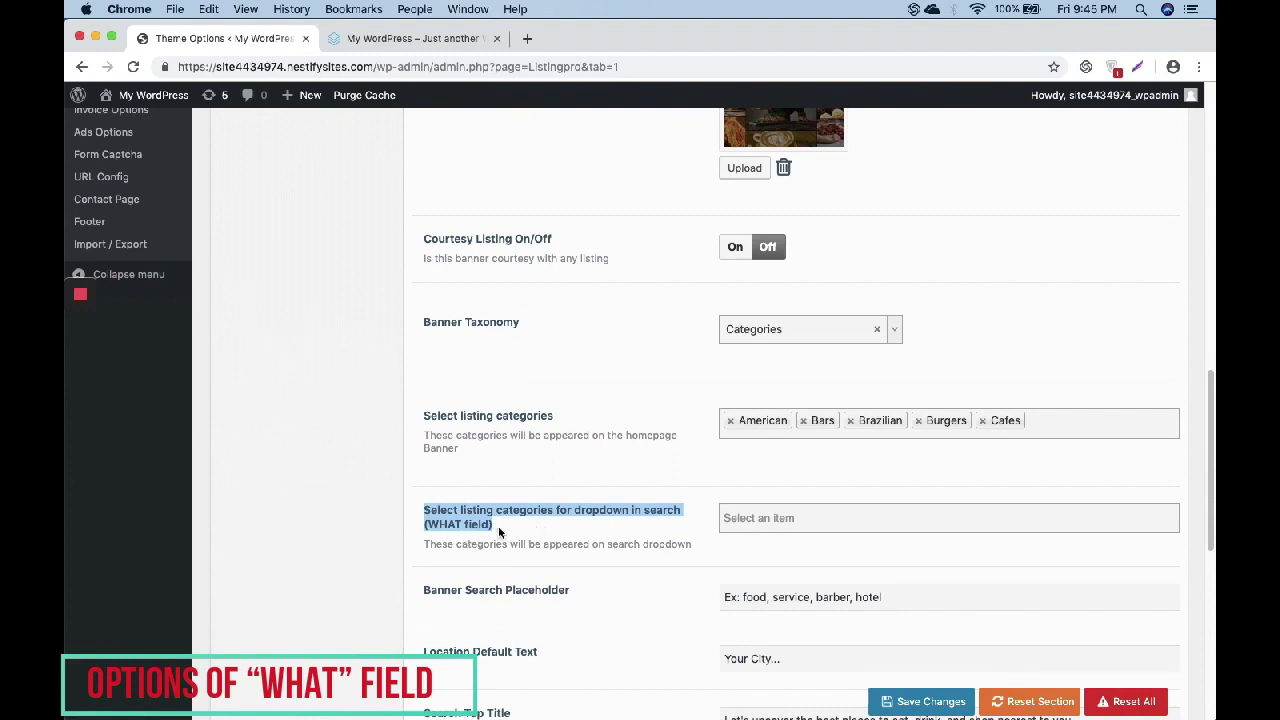
{"action": "left_click", "coordinate": [768, 512]}
Add American, Brazilian, Breakfast, Burgers, Cafes and Caterers to the WHAT dropdown categories and save
{"action": "scroll", "coordinate": [779, 458], "scroll_direction": "down", "scroll_amount": 1}
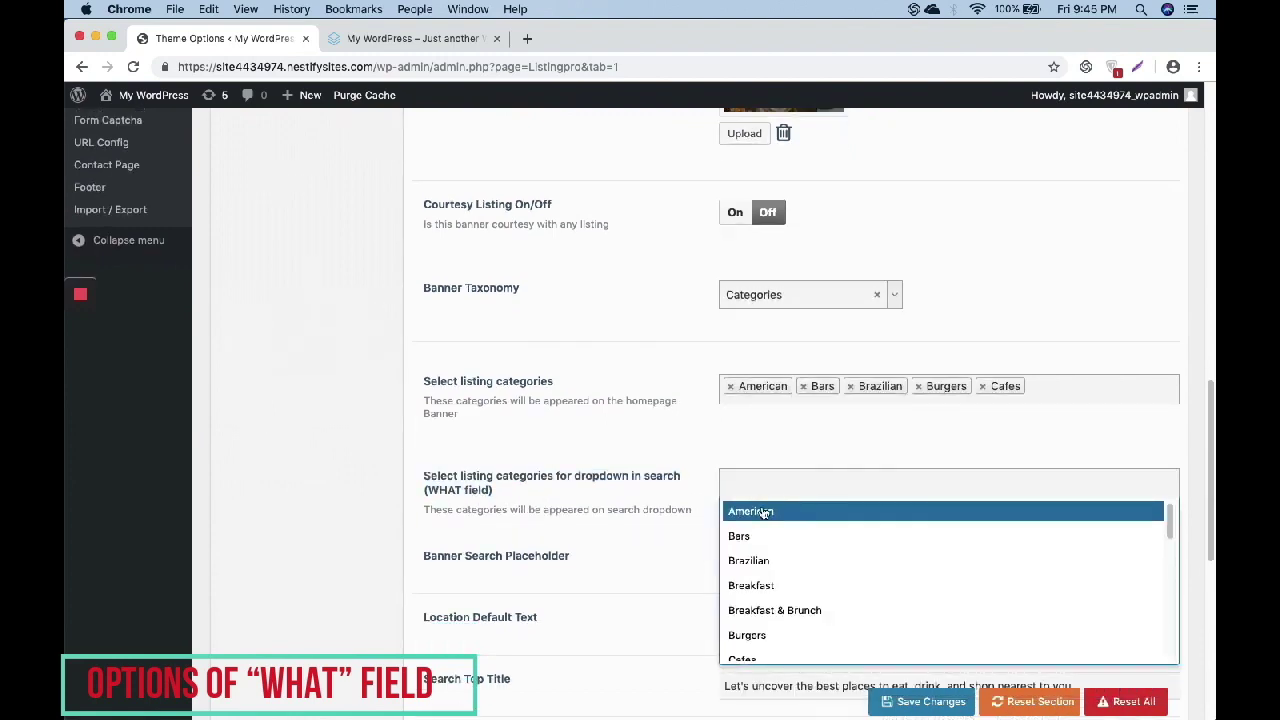
{"action": "left_click", "coordinate": [763, 512]}
{"action": "left_click", "coordinate": [812, 490]}
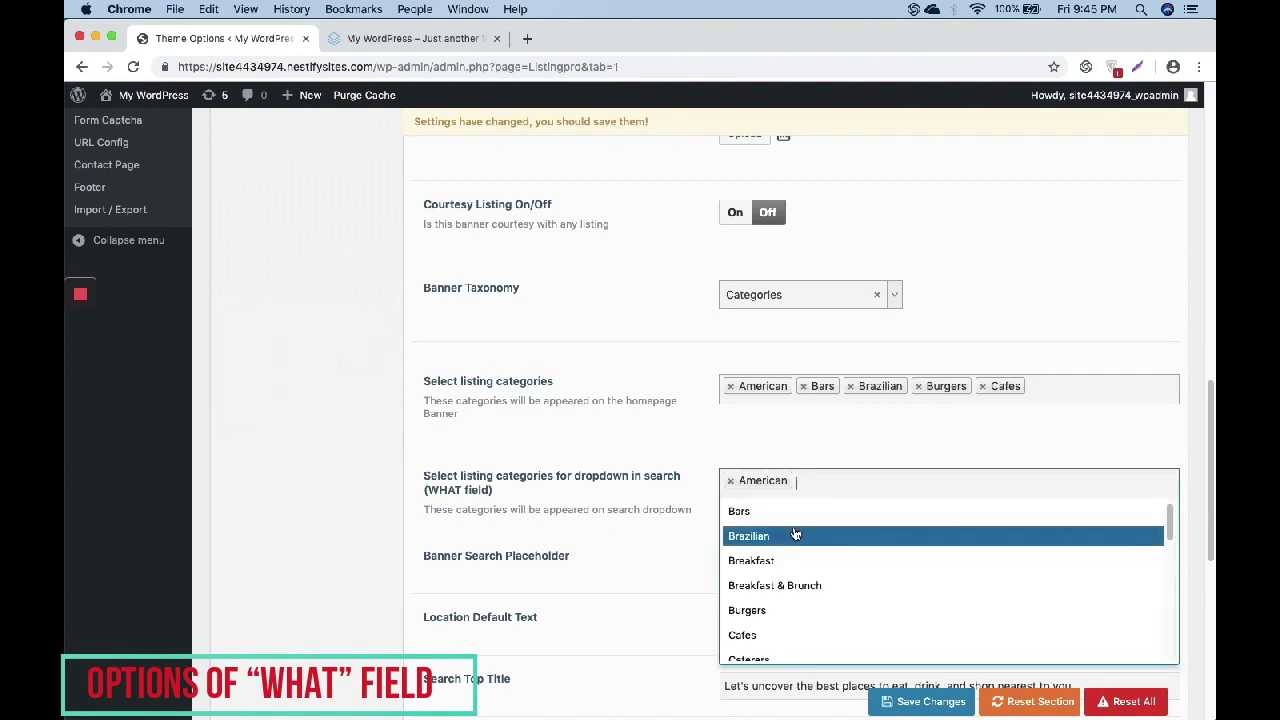
{"action": "left_click", "coordinate": [795, 535]}
{"action": "left_click", "coordinate": [873, 487]}
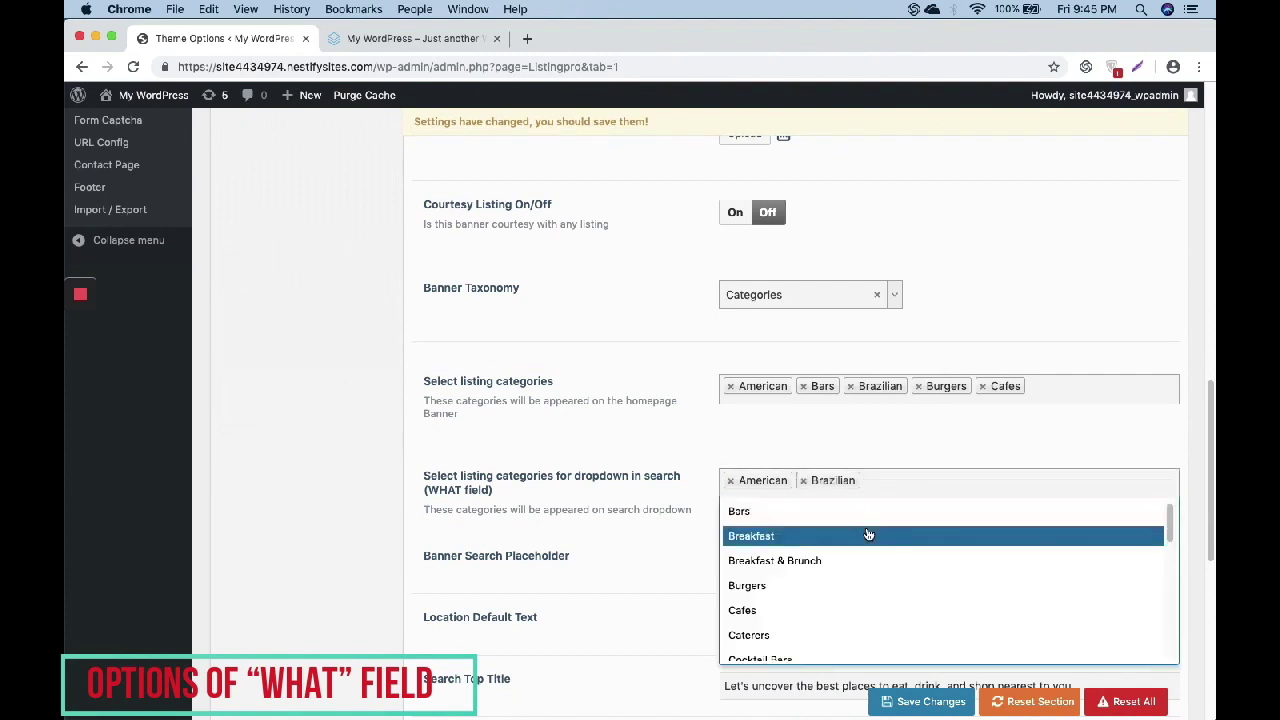
{"action": "left_click", "coordinate": [868, 535]}
{"action": "left_click", "coordinate": [964, 480]}
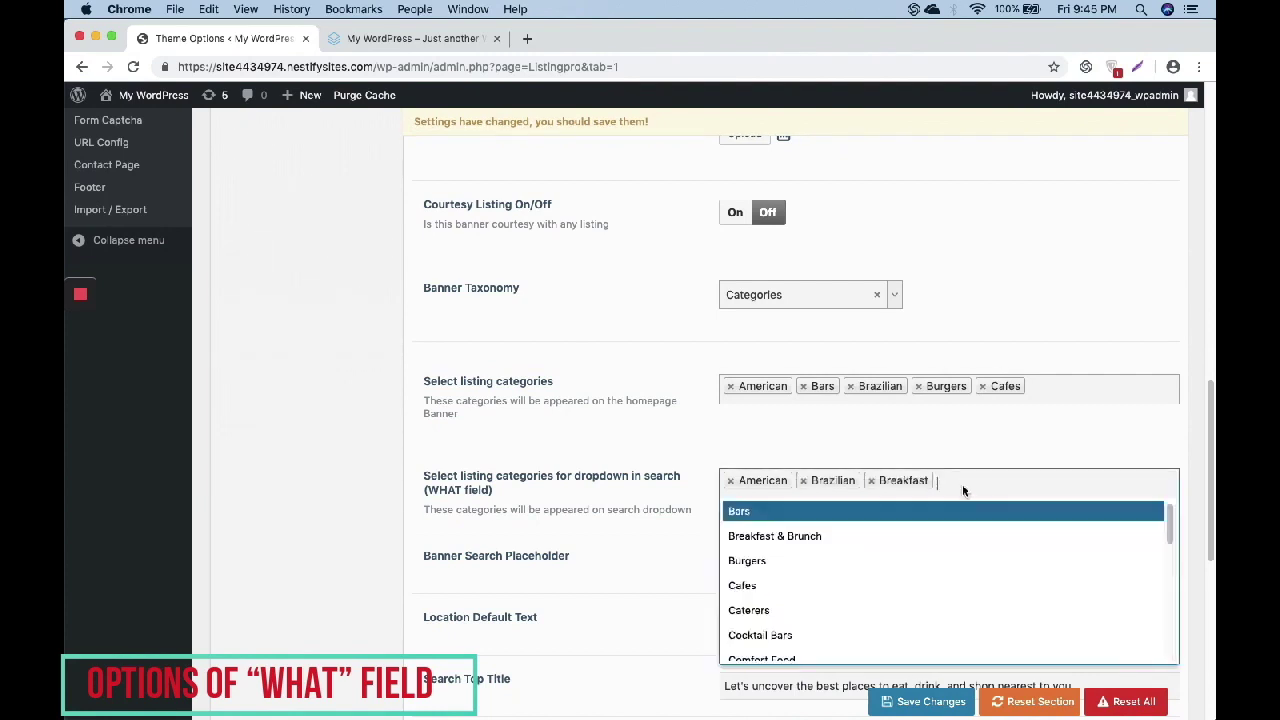
{"action": "left_click", "coordinate": [960, 560]}
{"action": "left_click", "coordinate": [1051, 484]}
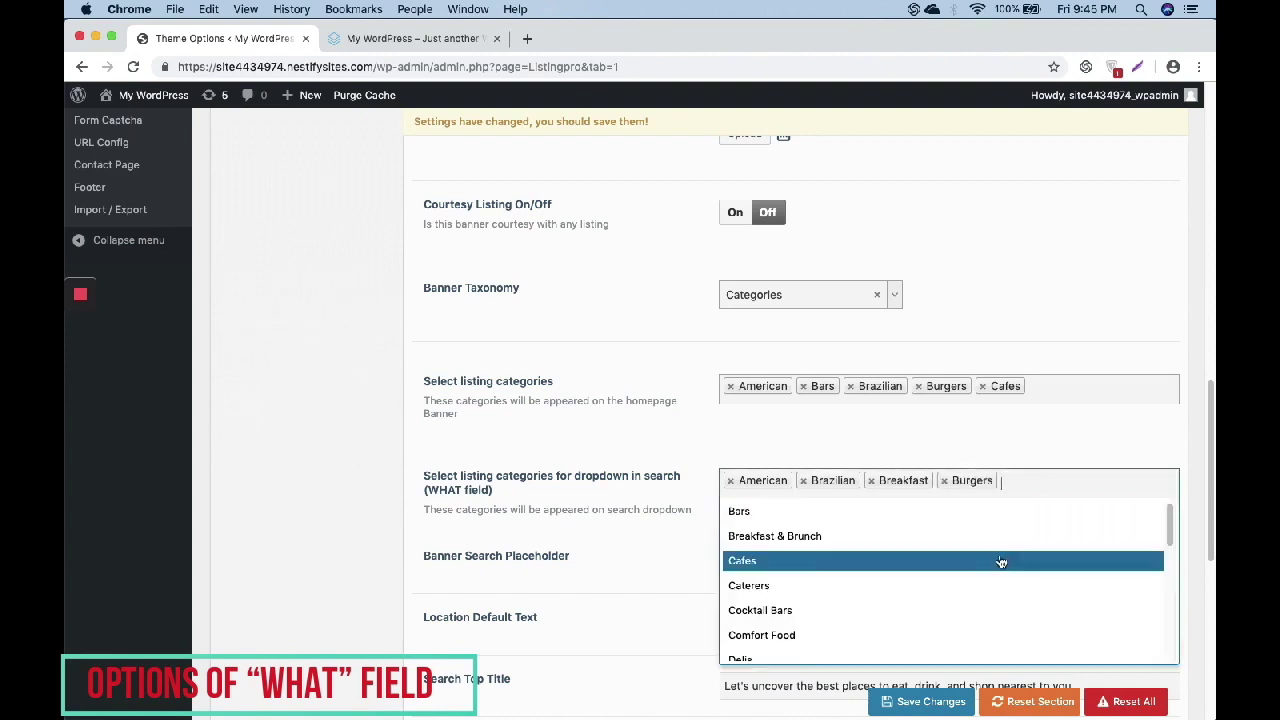
{"action": "left_click", "coordinate": [1000, 563]}
{"action": "left_click", "coordinate": [1082, 490]}
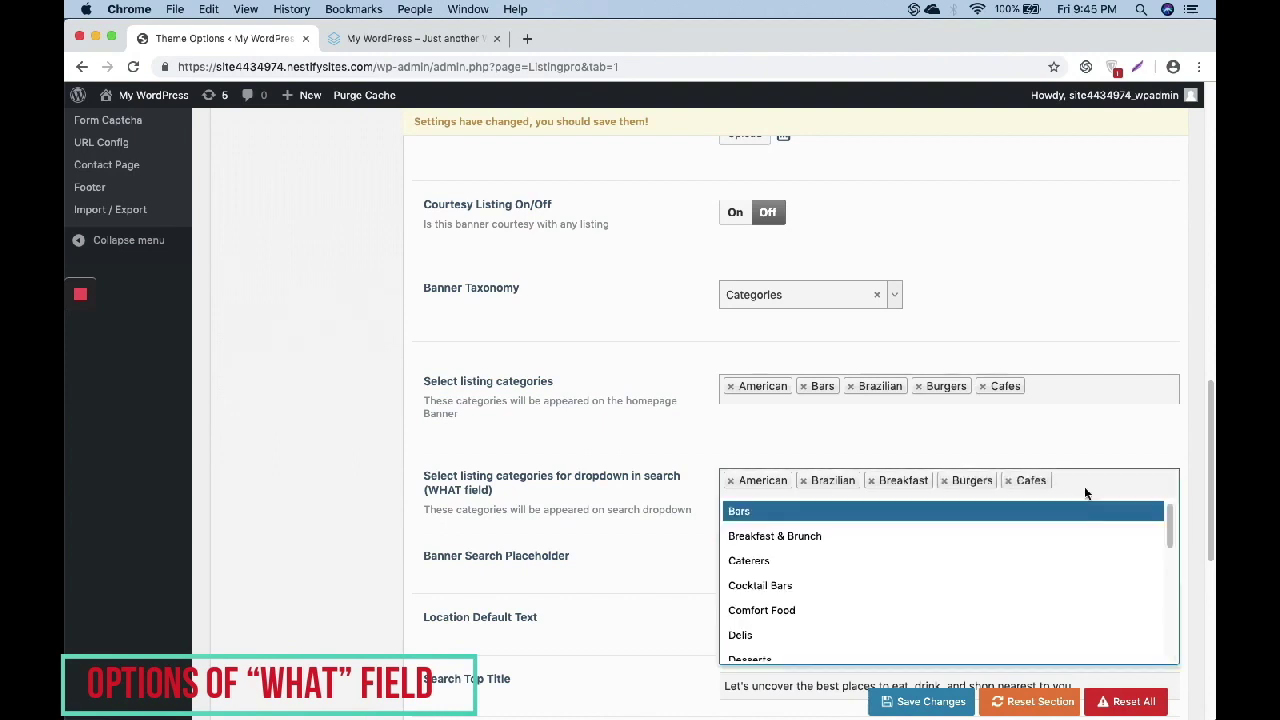
{"action": "left_click", "coordinate": [1057, 560]}
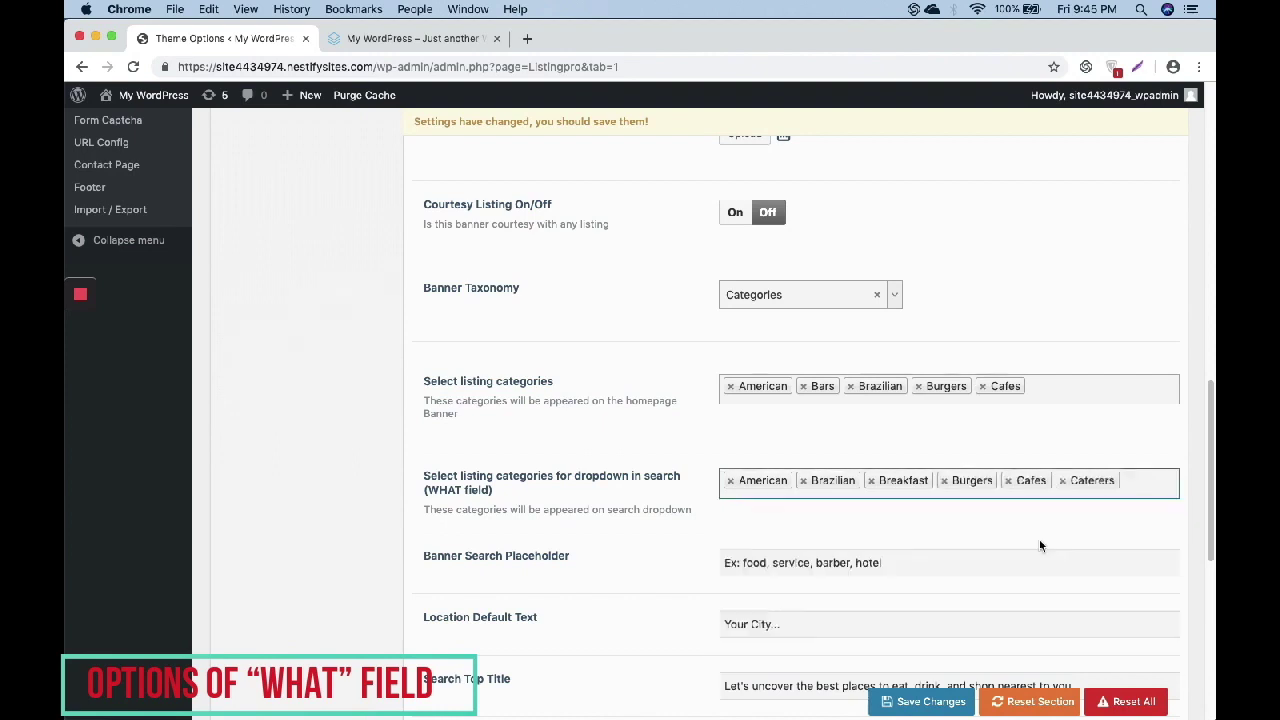
{"action": "left_click", "coordinate": [897, 702]}
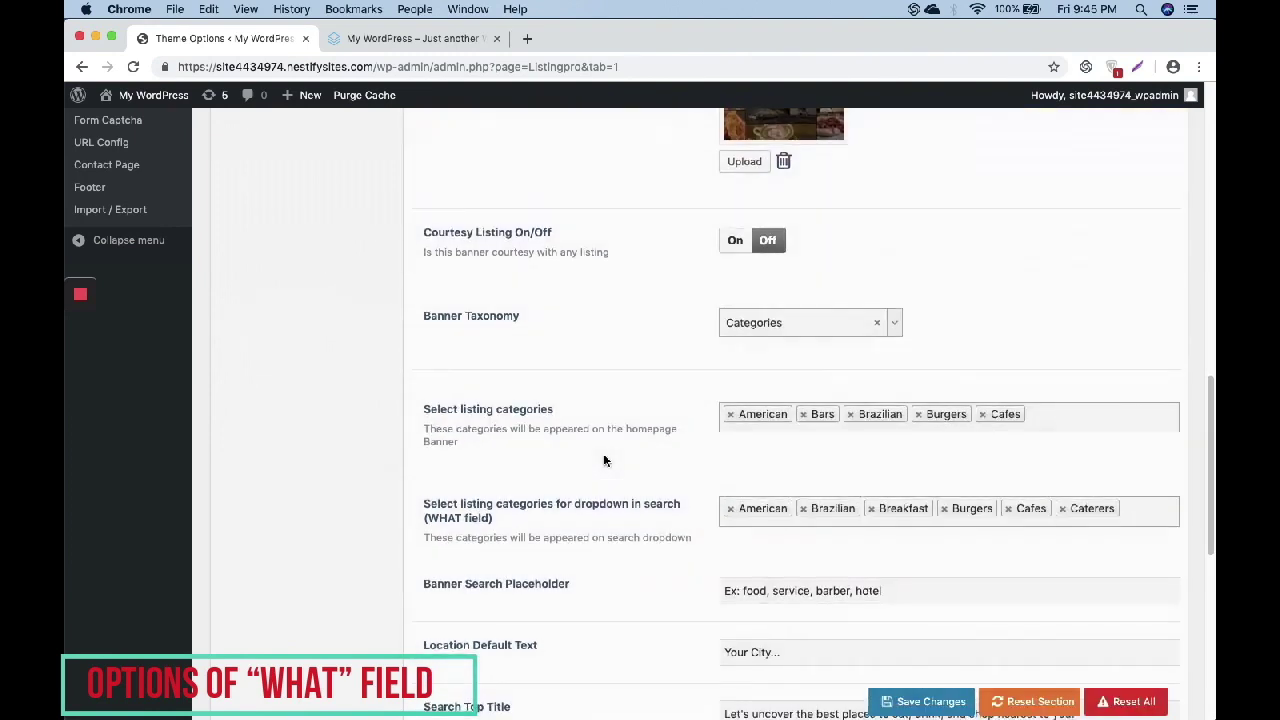
Reload the homepage and check that the What suggestions show the six chosen categories
{"action": "left_click", "coordinate": [406, 40]}
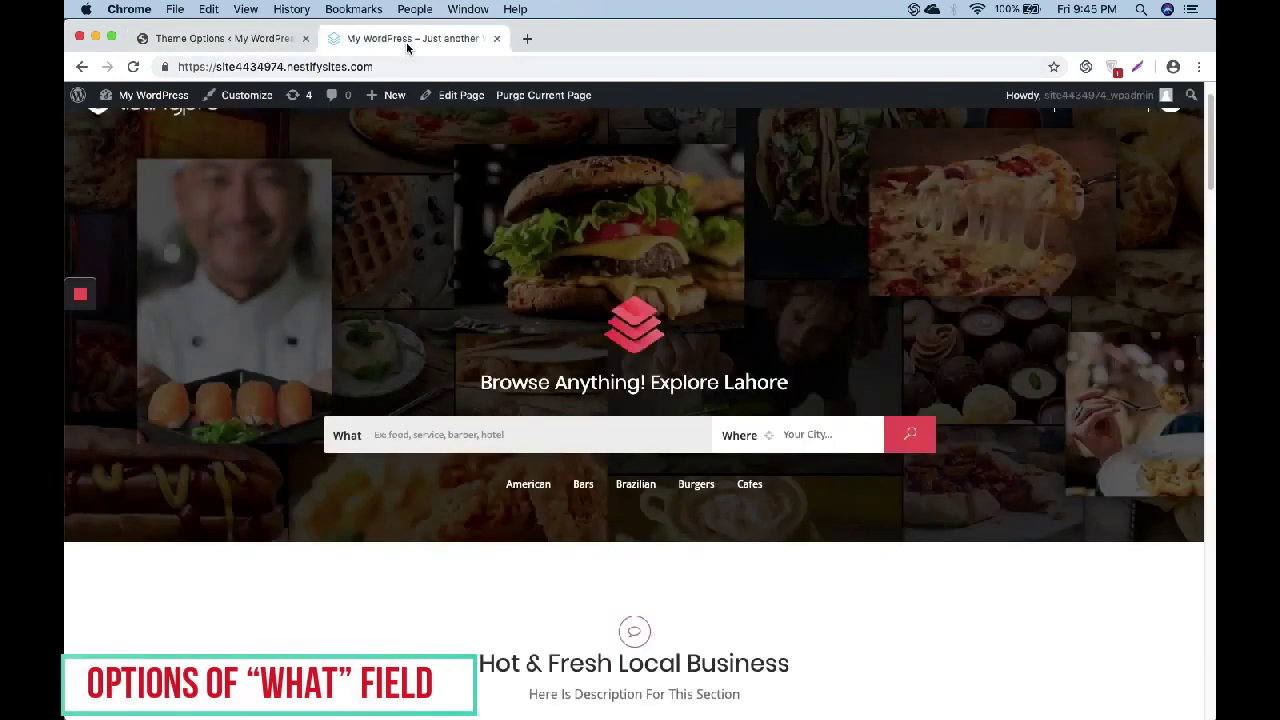
{"action": "left_click", "coordinate": [133, 66]}
{"action": "left_click", "coordinate": [461, 437]}
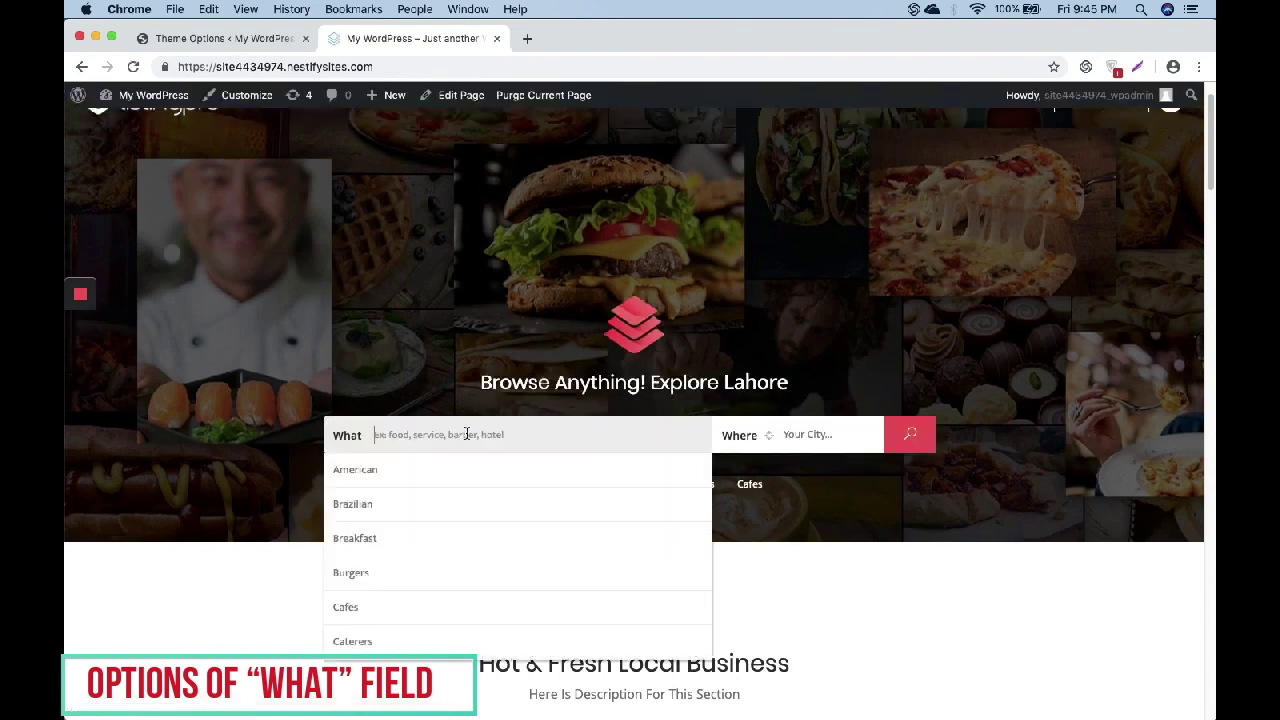
{"action": "scroll", "coordinate": [466, 506], "scroll_direction": "down", "scroll_amount": 1}
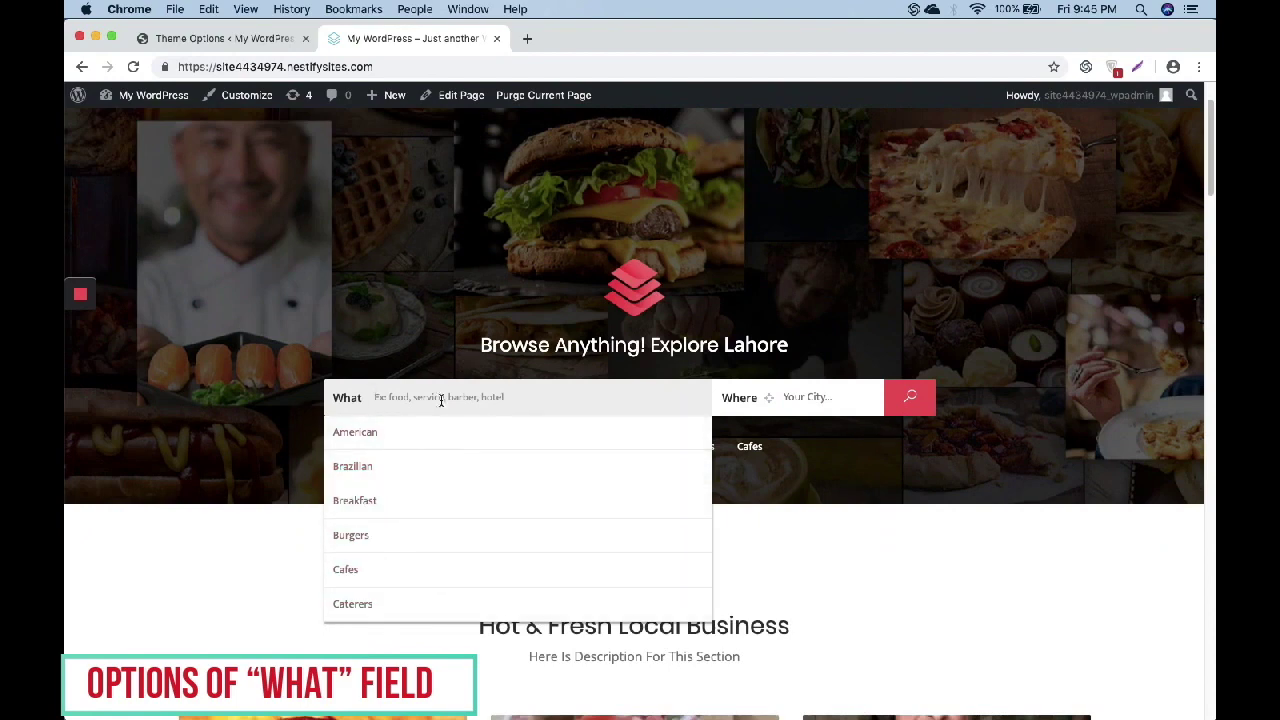
{"action": "left_click", "coordinate": [449, 344]}
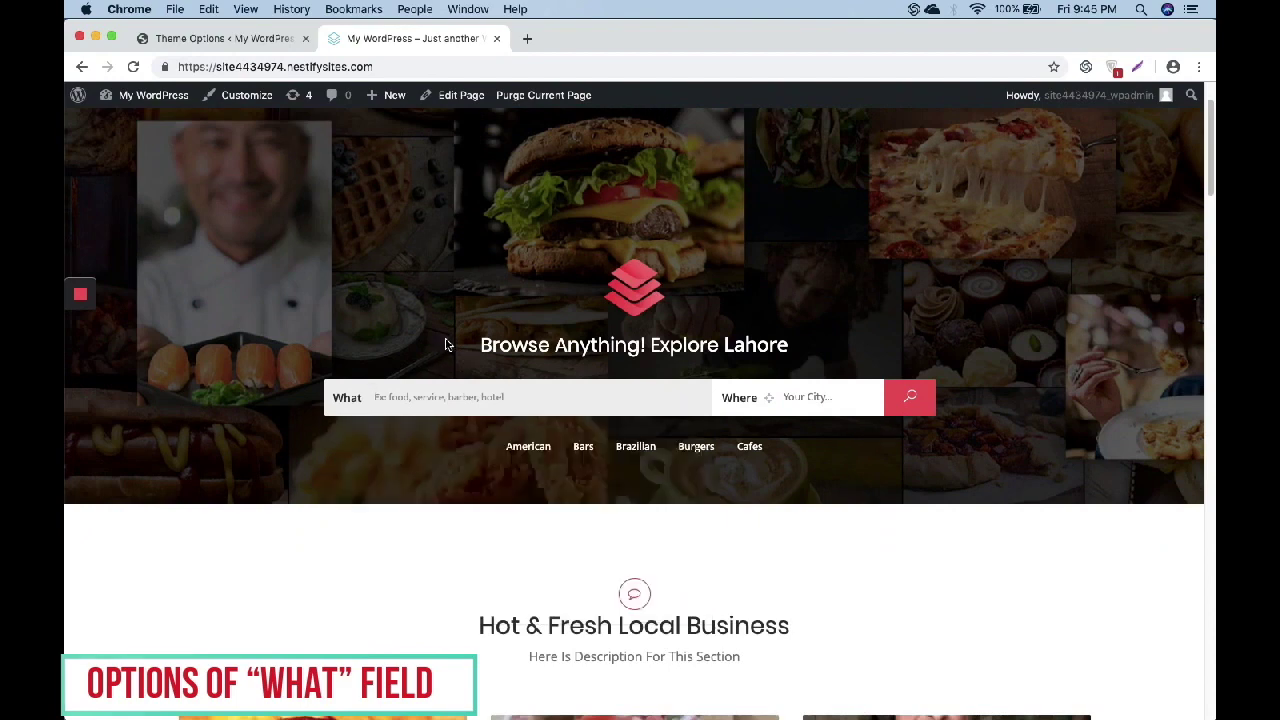
{"action": "left_click", "coordinate": [471, 397]}
Browse the homepage Where field's city list
{"action": "left_click", "coordinate": [815, 399]}
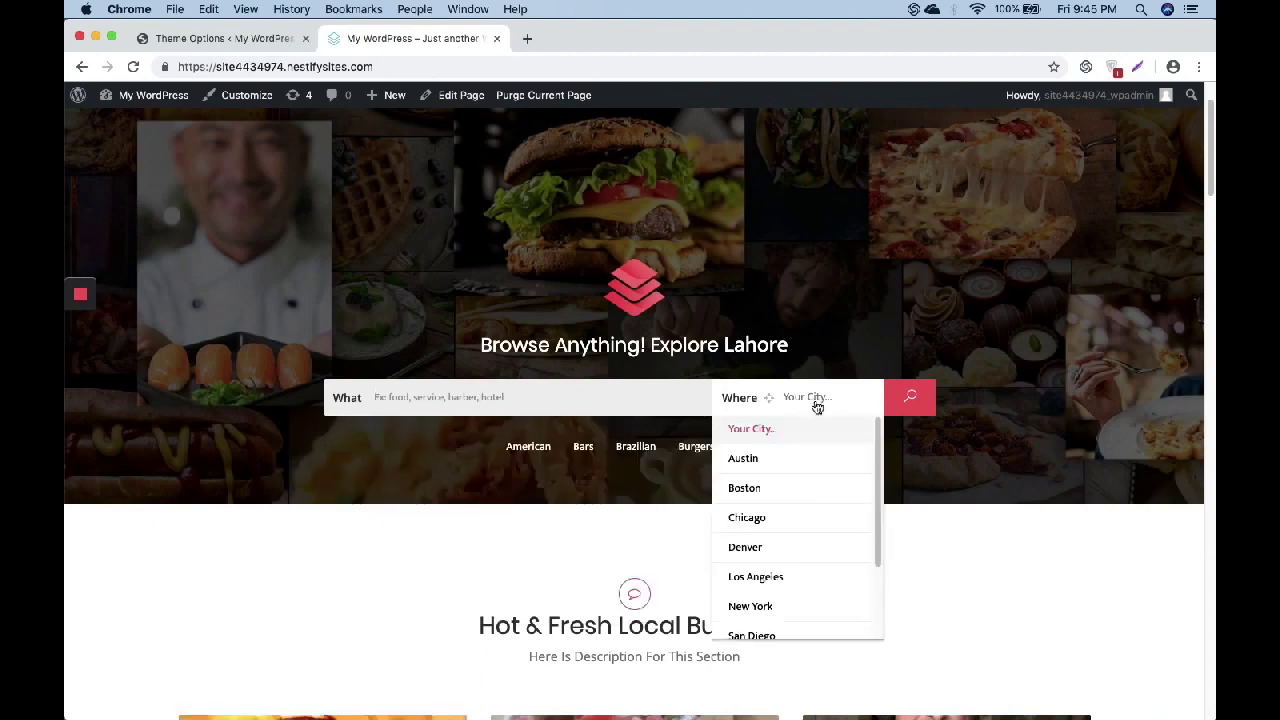
{"action": "scroll", "coordinate": [817, 497], "scroll_direction": "down", "scroll_amount": 3}
{"action": "scroll", "coordinate": [805, 540], "scroll_direction": "up", "scroll_amount": 3}
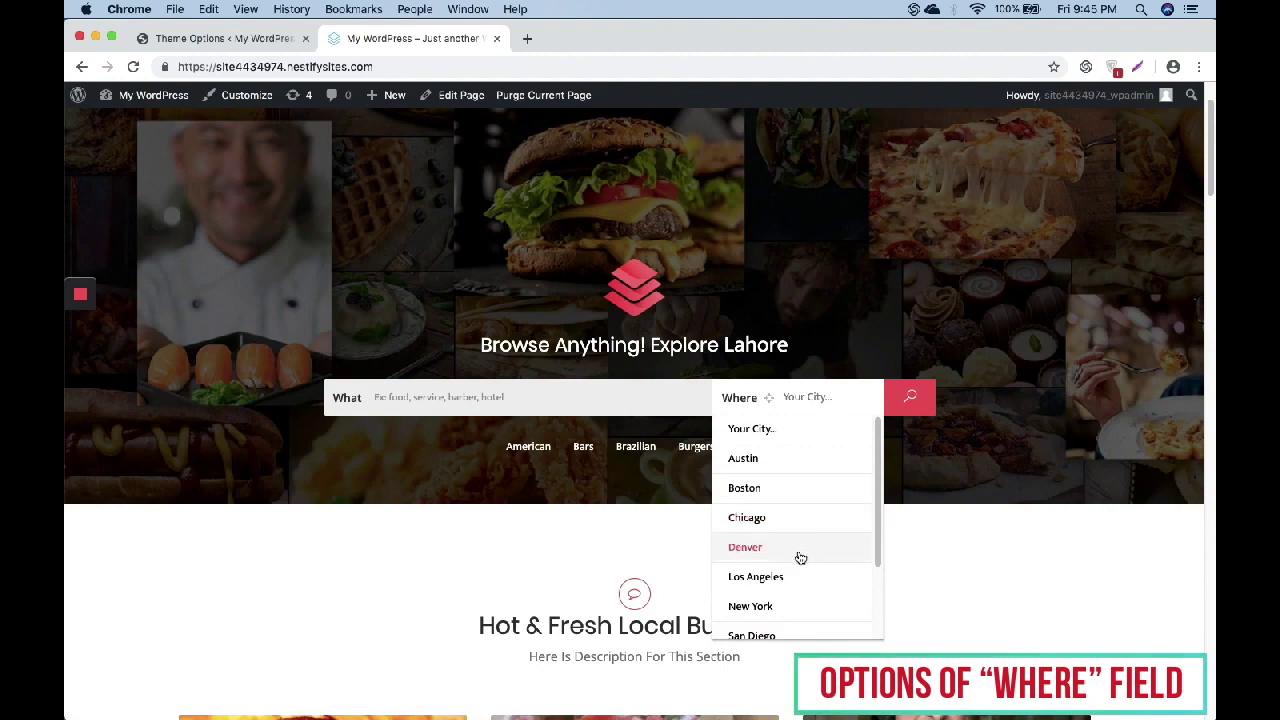
{"action": "scroll", "coordinate": [805, 590], "scroll_direction": "down", "scroll_amount": 2}
{"action": "scroll", "coordinate": [803, 555], "scroll_direction": "up", "scroll_amount": 3}
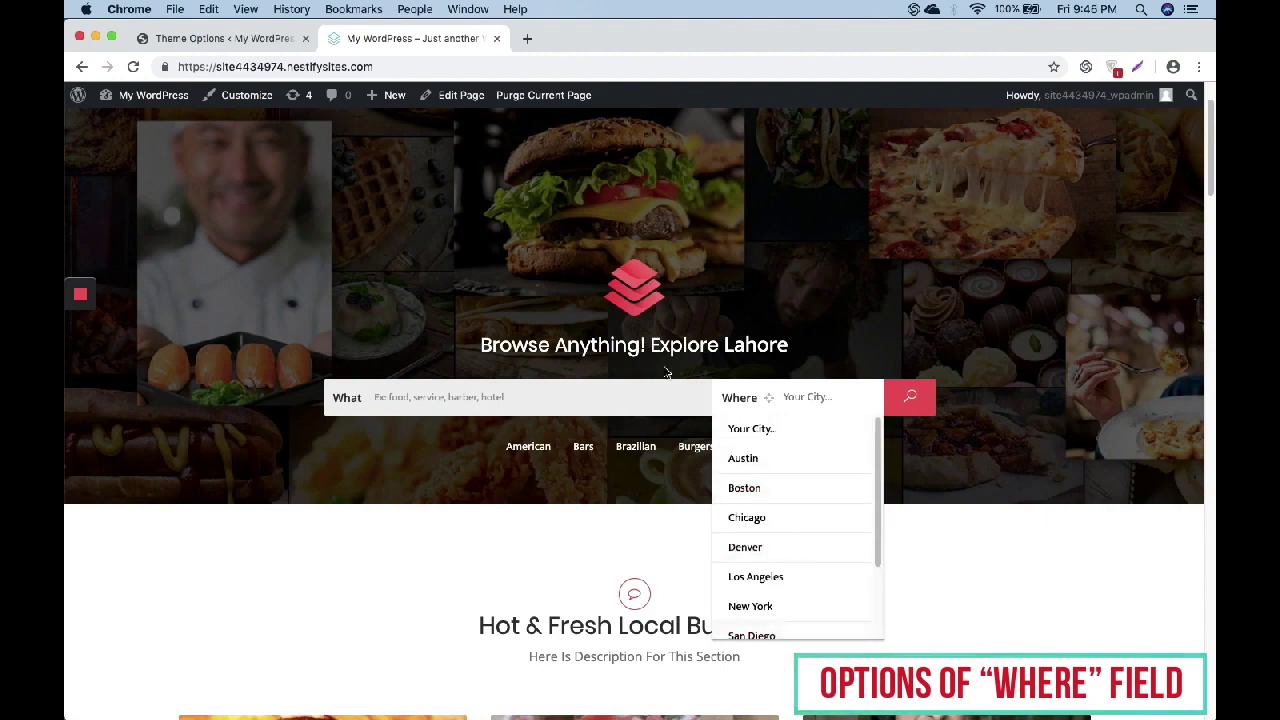
{"action": "left_click", "coordinate": [260, 40]}
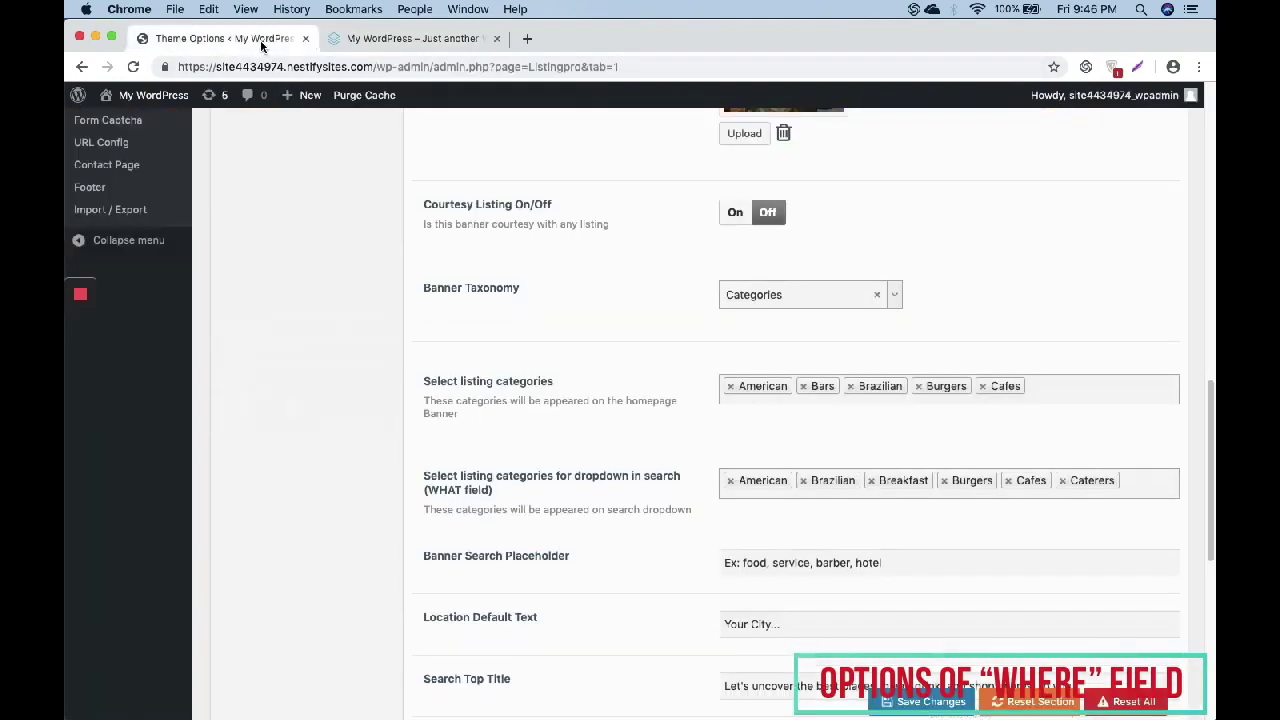
Review the Search Settings section, comparing it with the homepage Where city list
{"action": "scroll", "coordinate": [571, 400], "scroll_direction": "up", "scroll_amount": 10}
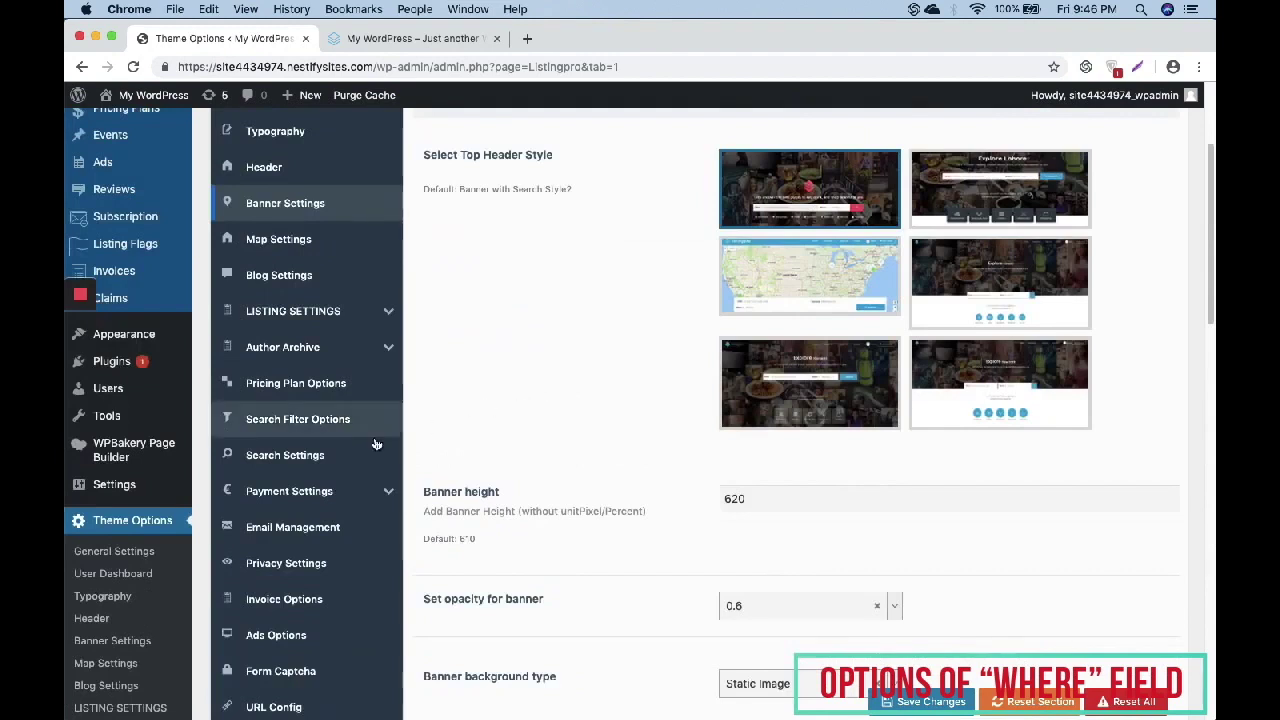
{"action": "left_click", "coordinate": [336, 453]}
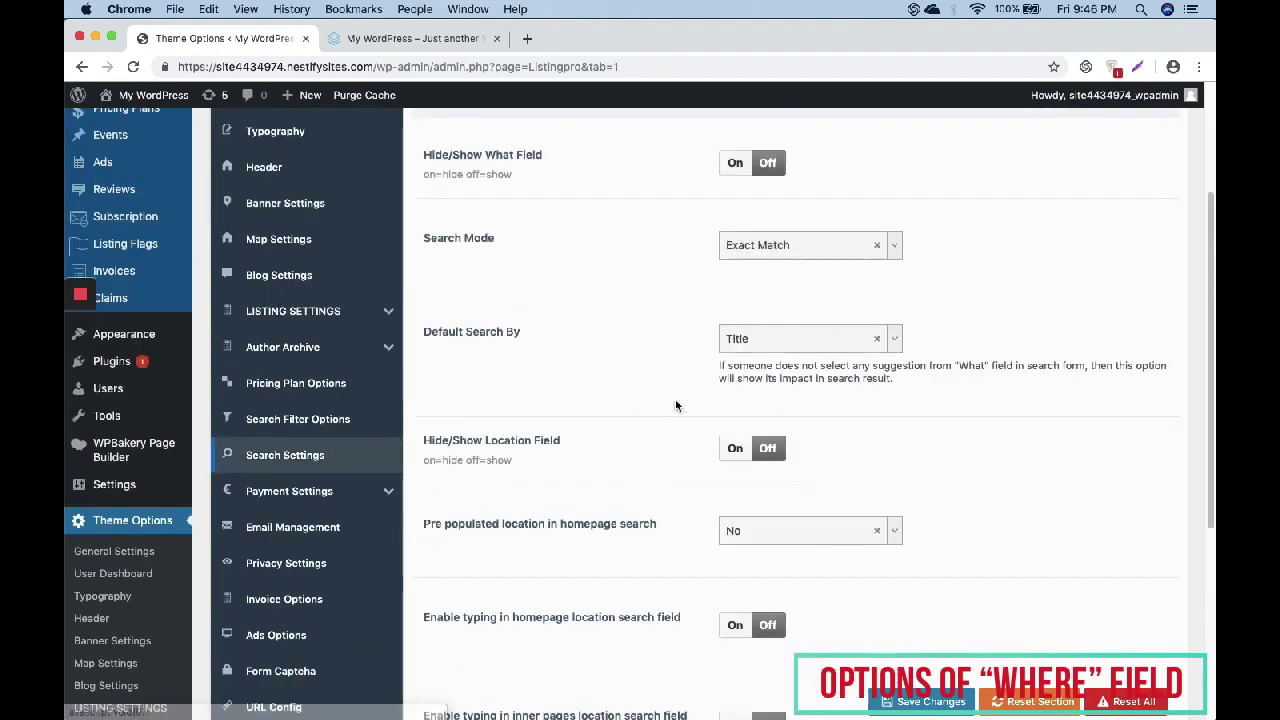
{"action": "scroll", "coordinate": [675, 403], "scroll_direction": "up", "scroll_amount": 1}
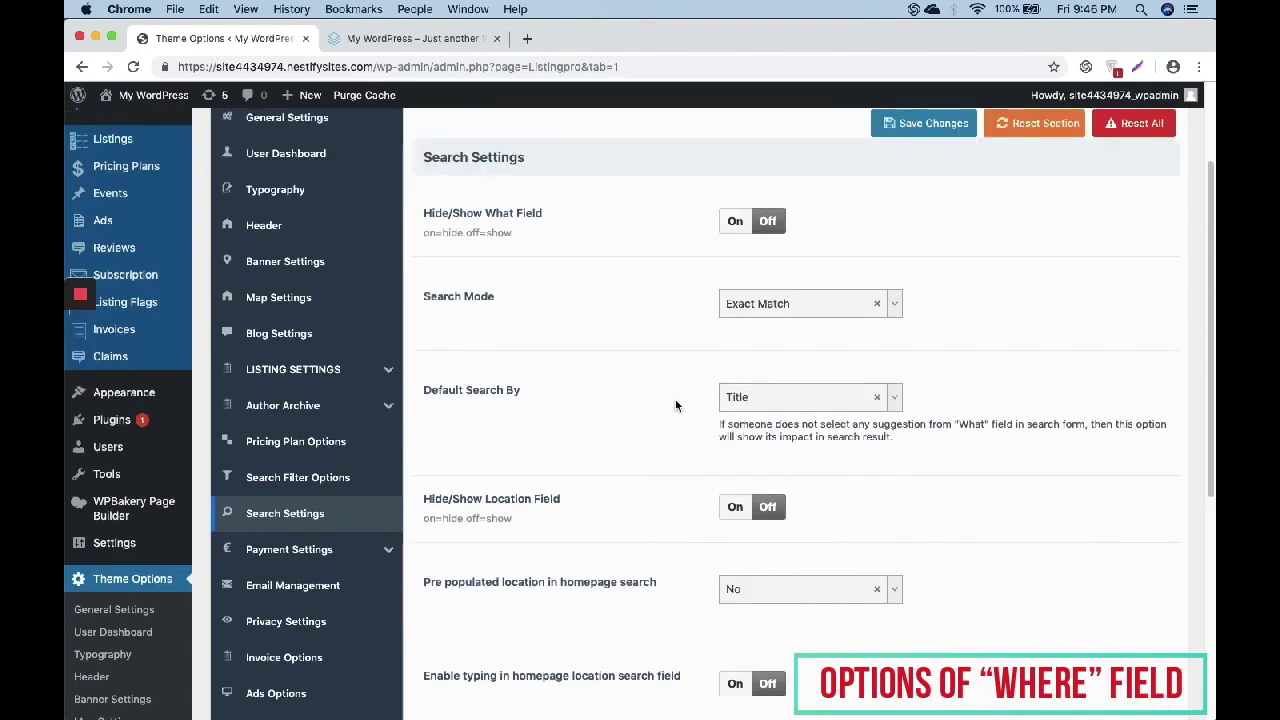
{"action": "scroll", "coordinate": [686, 366], "scroll_direction": "down", "scroll_amount": 2}
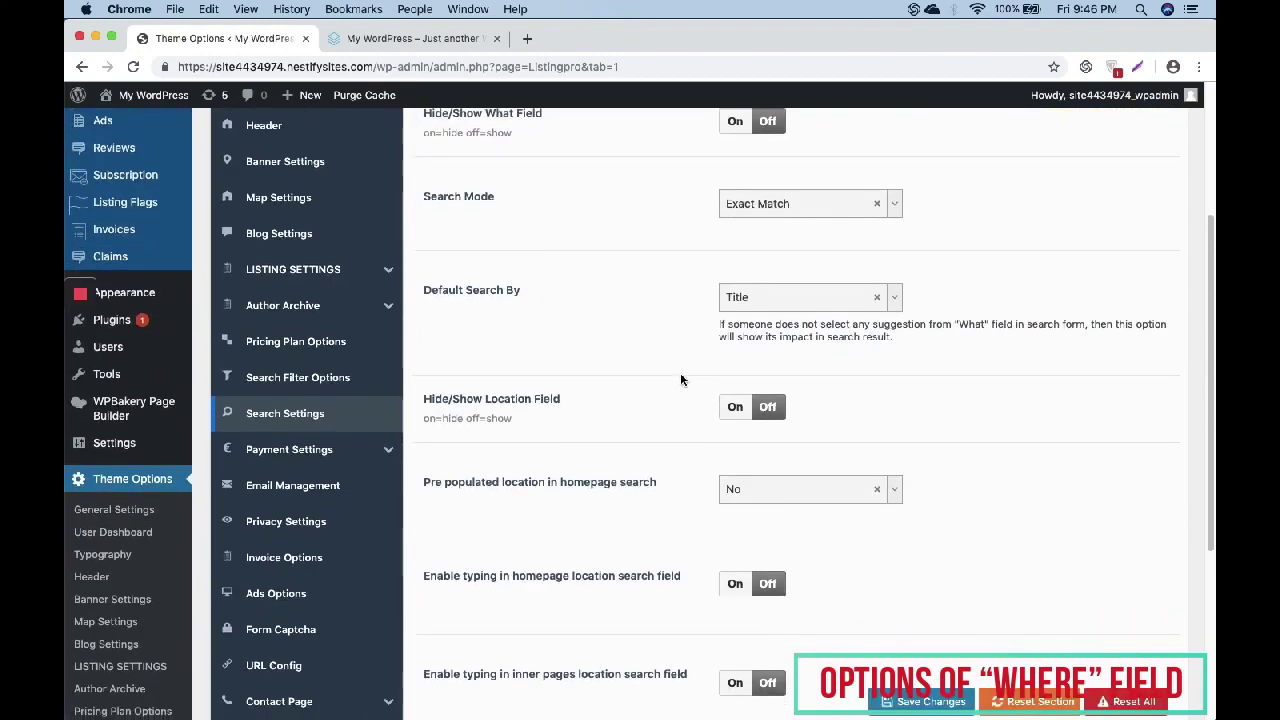
{"action": "scroll", "coordinate": [685, 372], "scroll_direction": "down", "scroll_amount": 2}
{"action": "scroll", "coordinate": [680, 376], "scroll_direction": "down", "scroll_amount": 1}
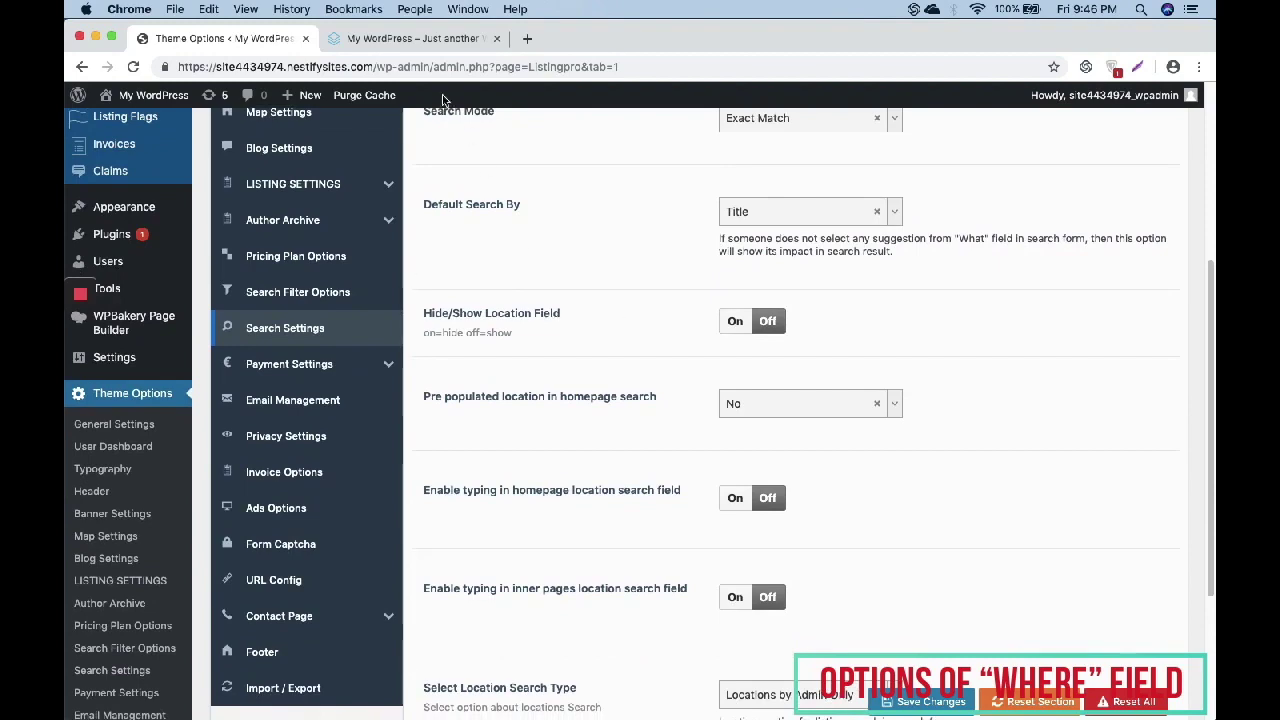
{"action": "left_click", "coordinate": [412, 38]}
{"action": "left_click", "coordinate": [815, 398]}
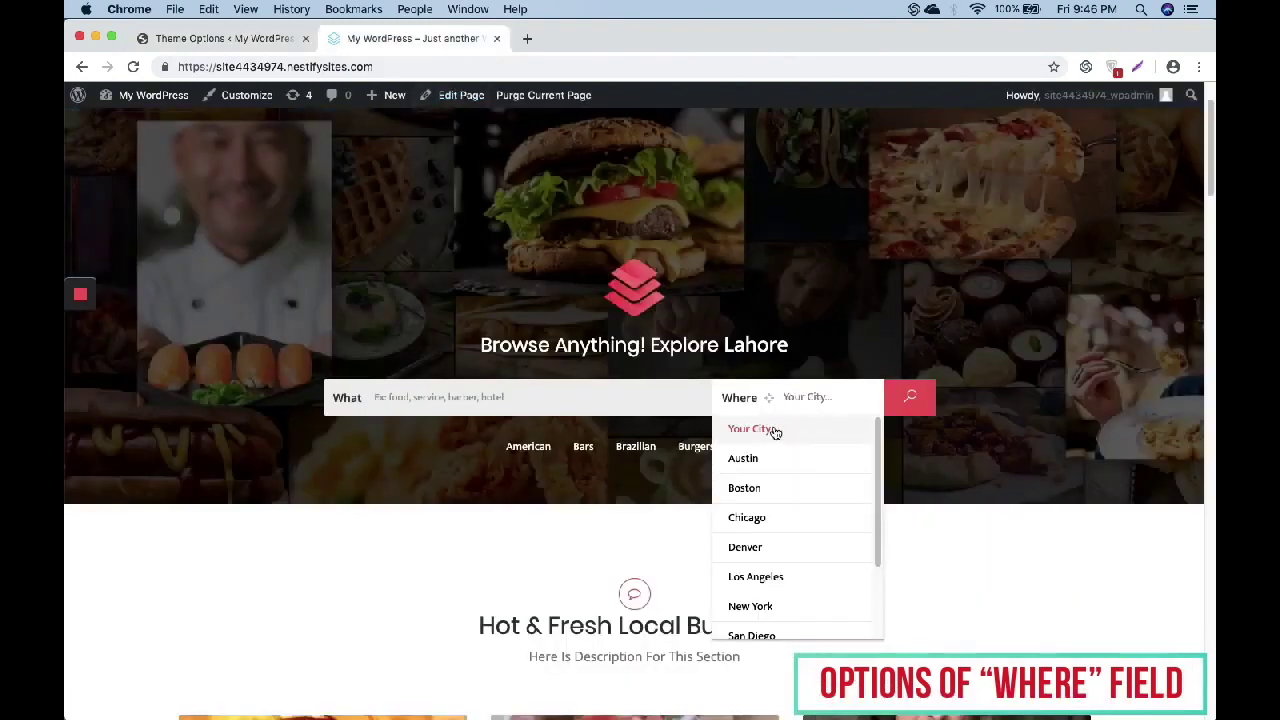
{"action": "left_click", "coordinate": [262, 40]}
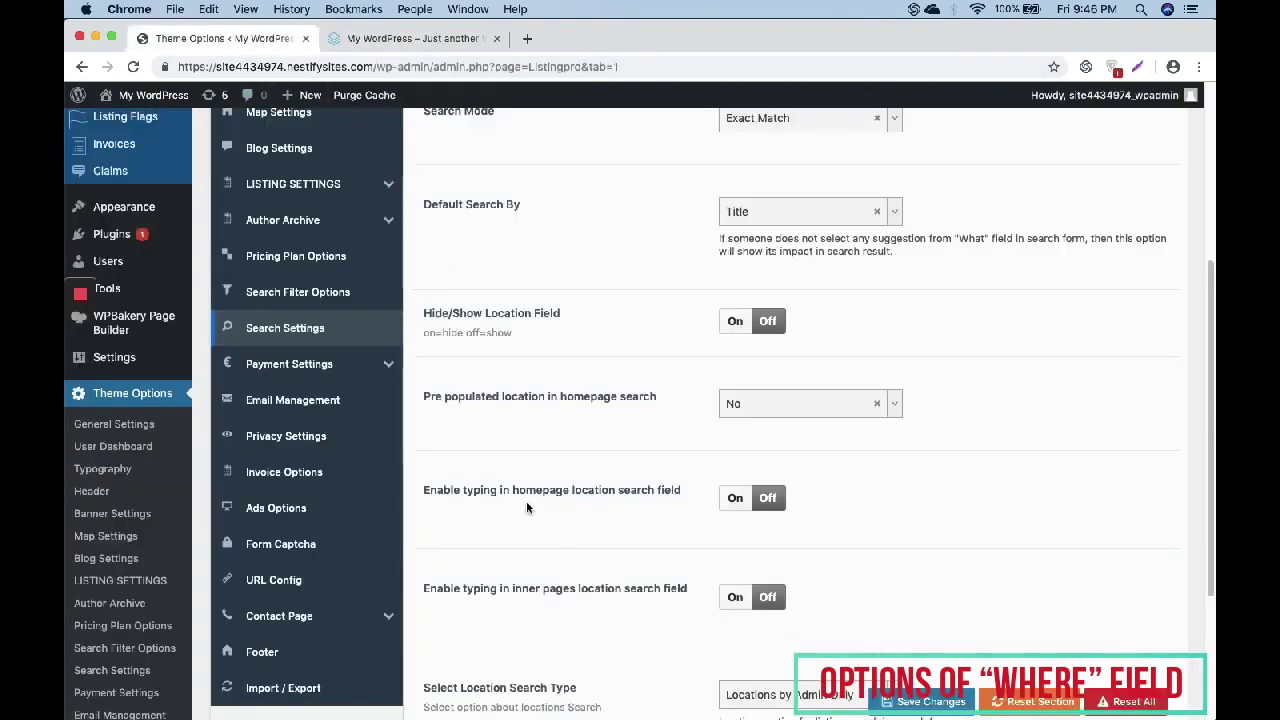
Switch 'Enable typing in homepage location search field' On, save, and reload the homepage
{"action": "left_click", "coordinate": [735, 498]}
{"action": "left_click", "coordinate": [897, 702]}
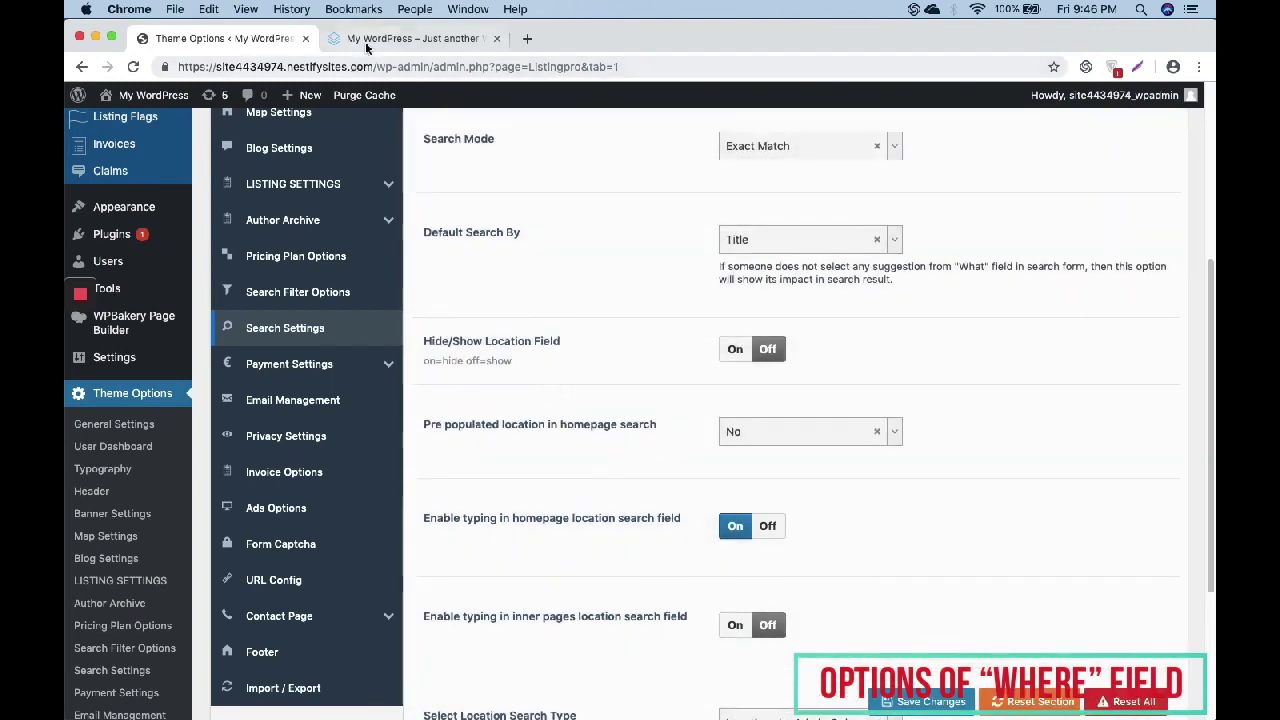
{"action": "left_click", "coordinate": [368, 40]}
{"action": "left_click", "coordinate": [133, 66]}
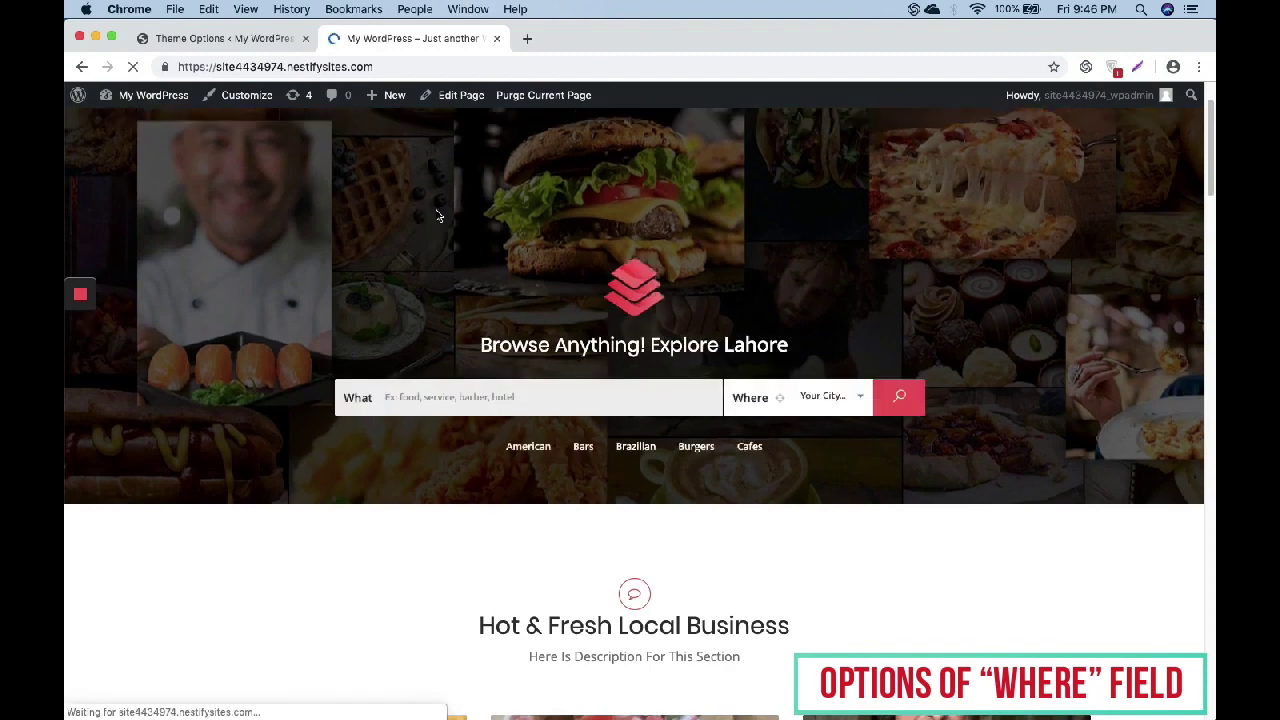
Type 'de' in the homepage Where field and choose Denver from the filtered list
{"action": "left_click", "coordinate": [832, 404]}
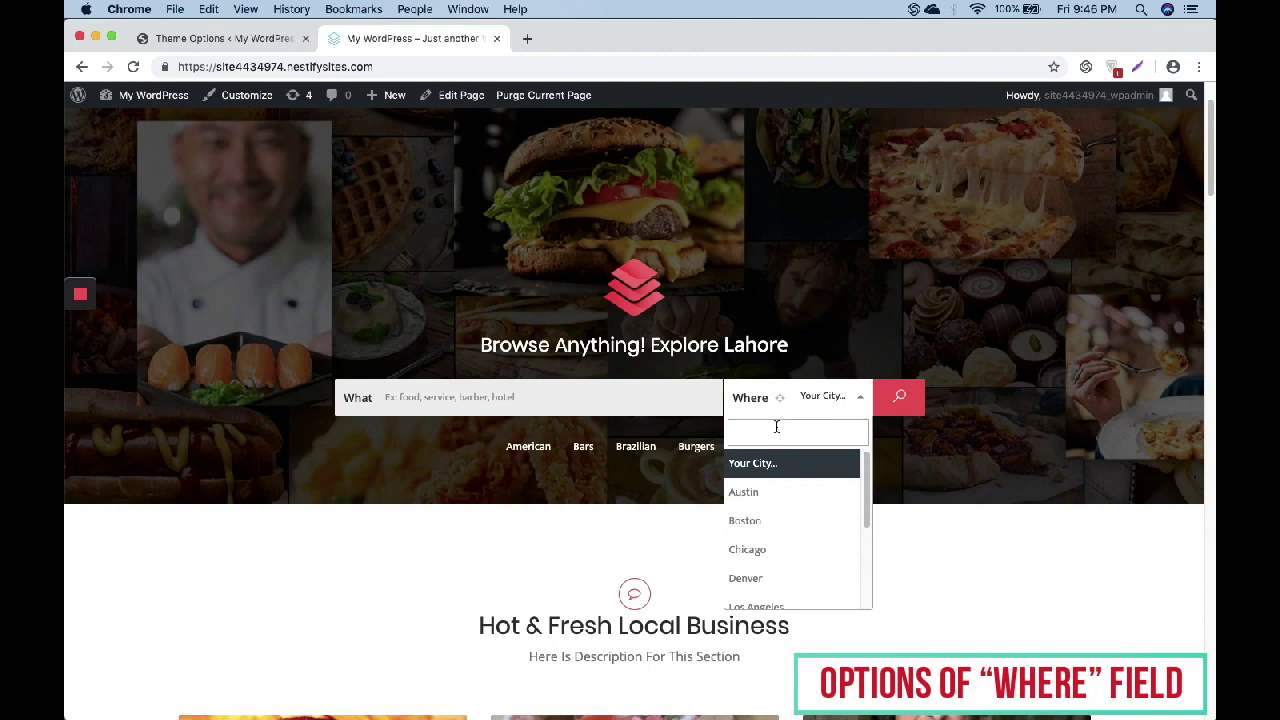
{"action": "type", "text": "de"}
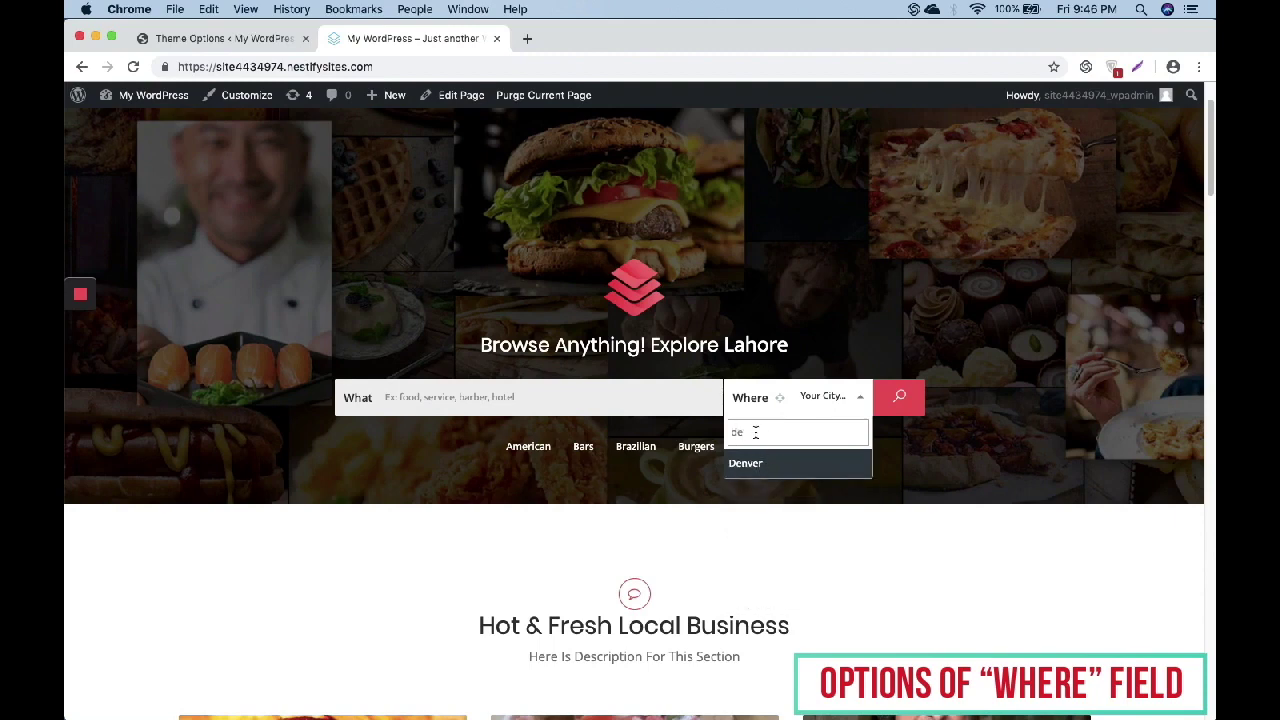
{"action": "left_click", "coordinate": [764, 460]}
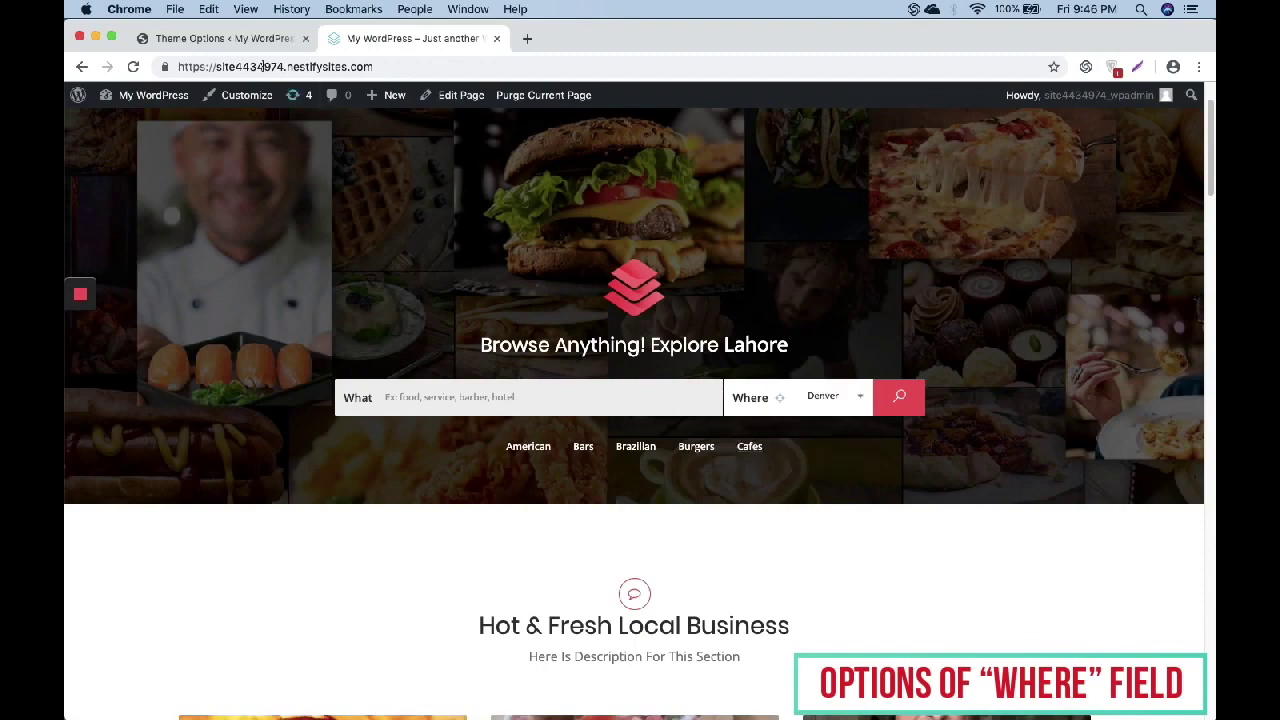
{"action": "left_click", "coordinate": [237, 40]}
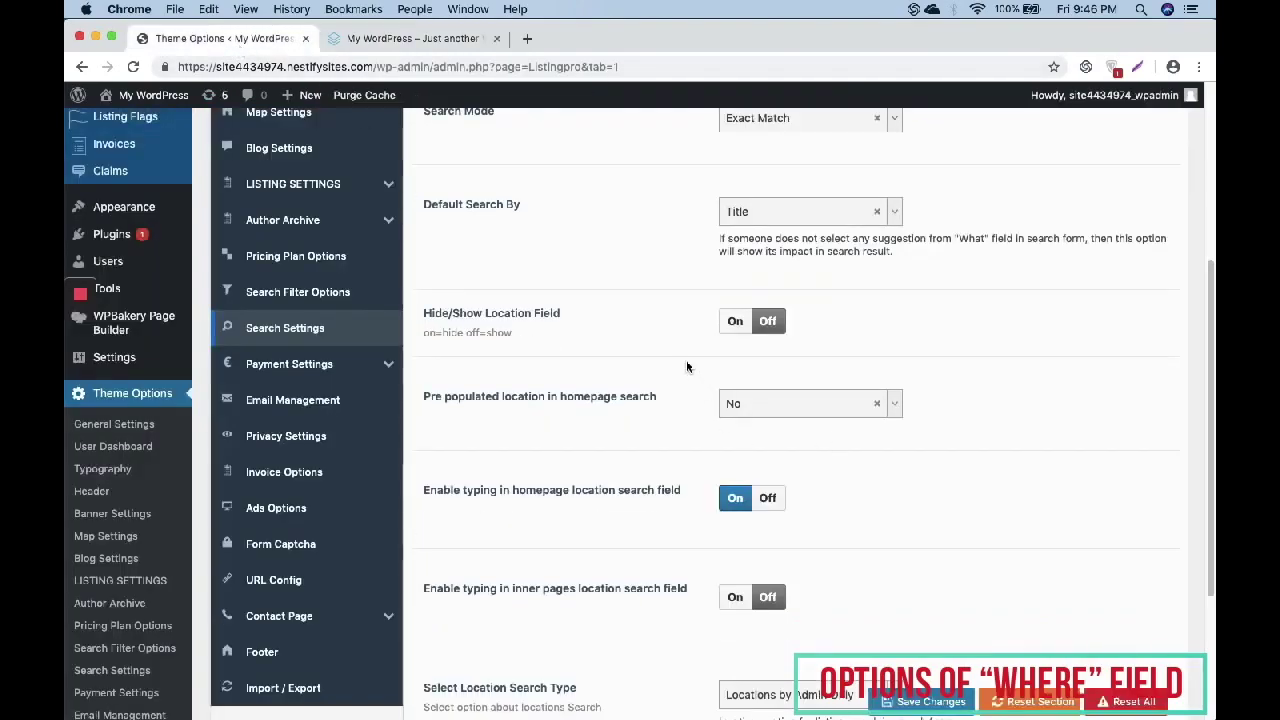
Set Select Location Search Type to 'Auto Locations by Google'
{"action": "scroll", "coordinate": [687, 365], "scroll_direction": "down", "scroll_amount": 5}
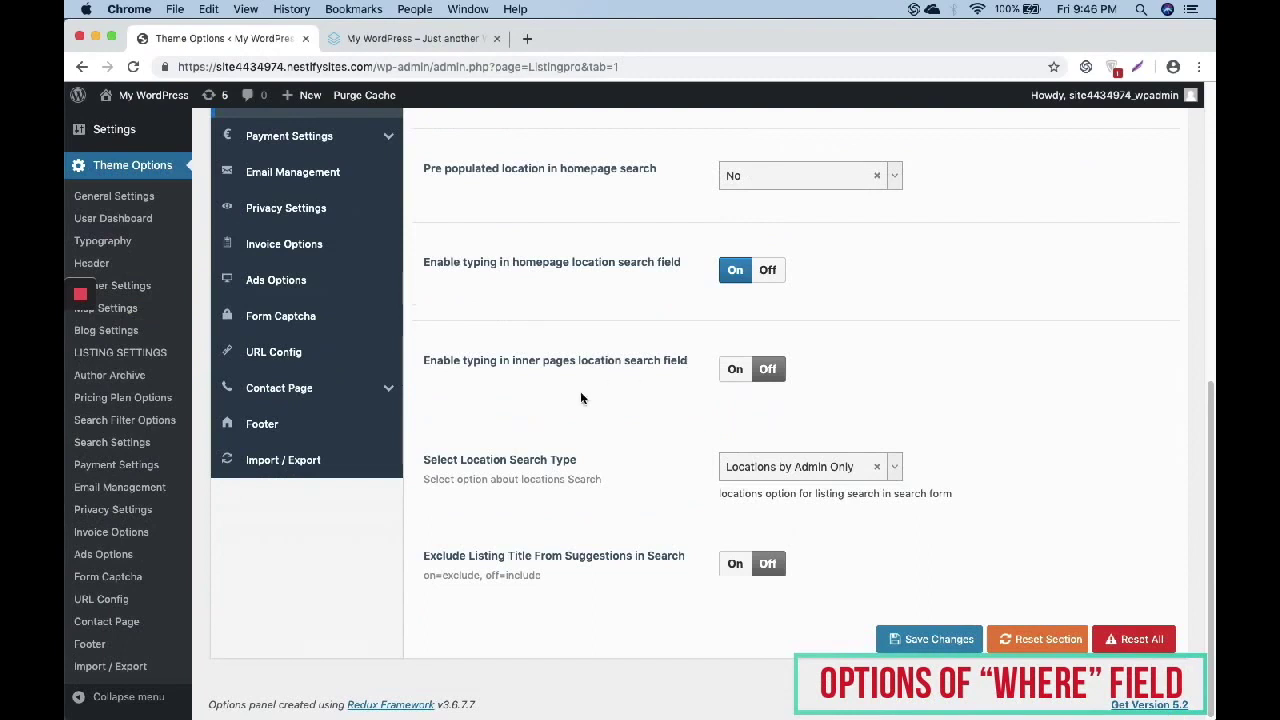
{"action": "left_click", "coordinate": [805, 472]}
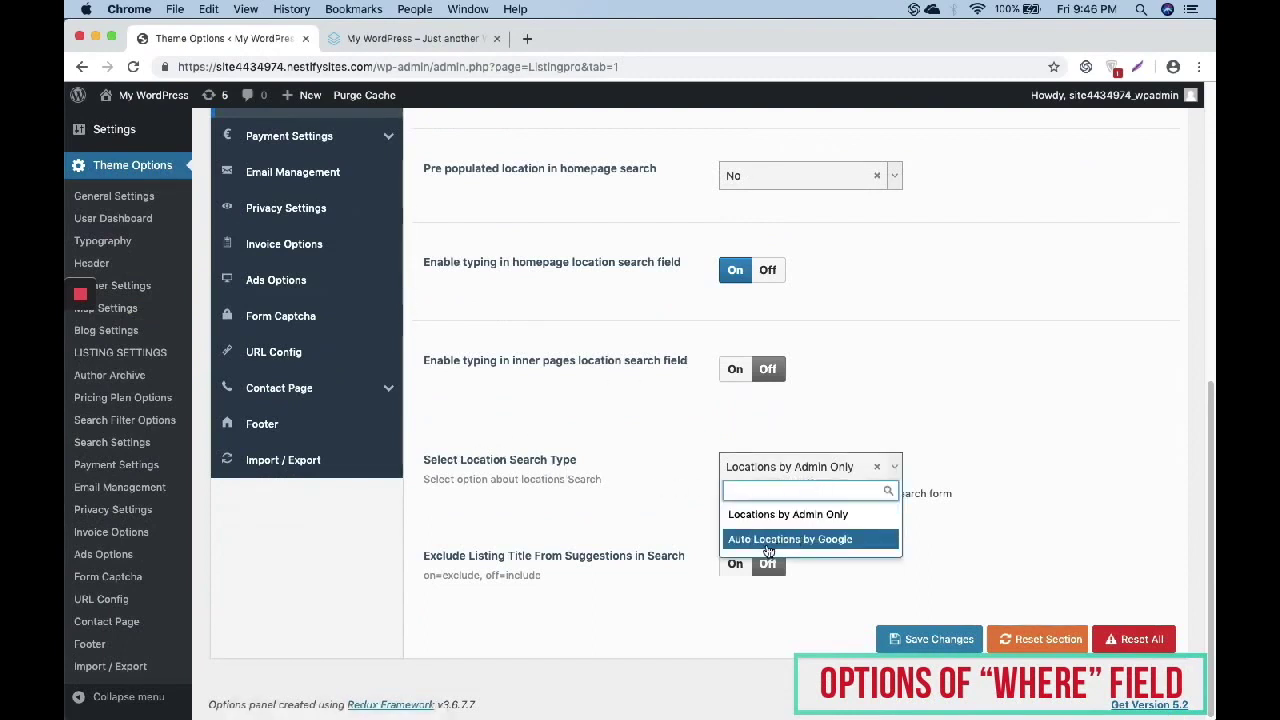
{"action": "left_click", "coordinate": [806, 540]}
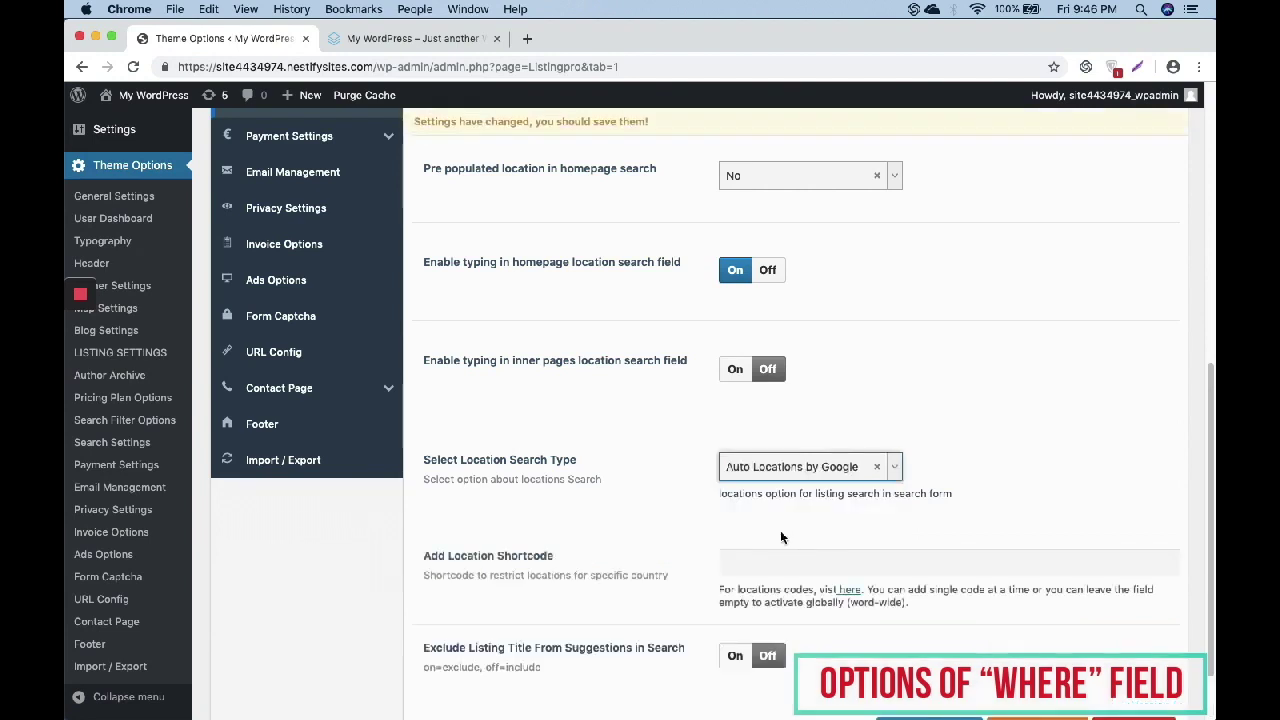
Open the country codes 'here' link in a new tab
{"action": "scroll", "coordinate": [783, 538], "scroll_direction": "down", "scroll_amount": 1}
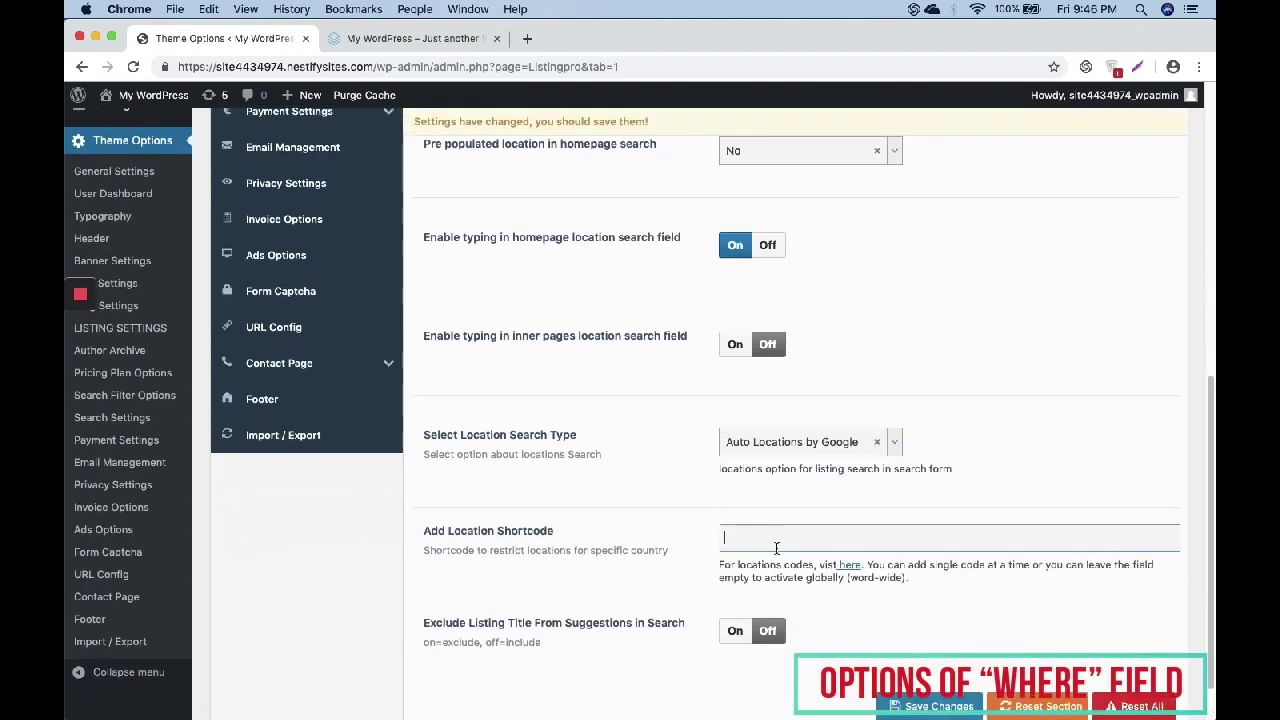
{"action": "right_click", "coordinate": [850, 565]}
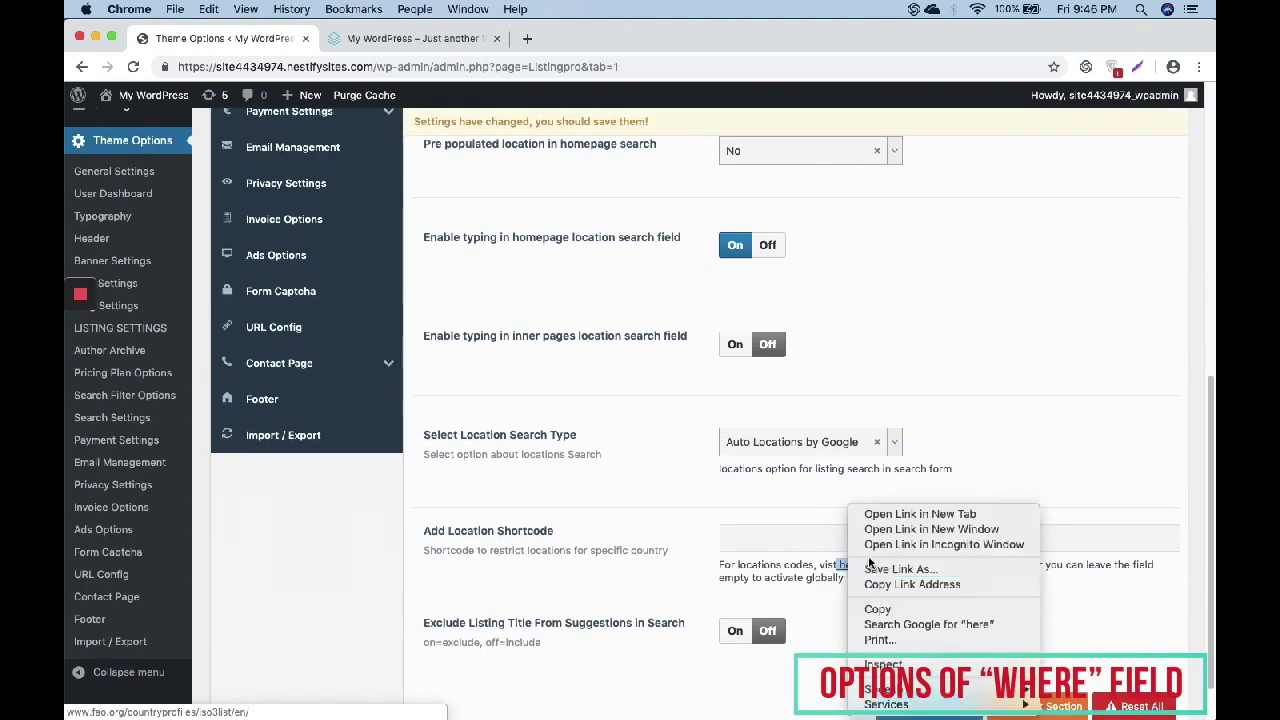
{"action": "left_click", "coordinate": [905, 514]}
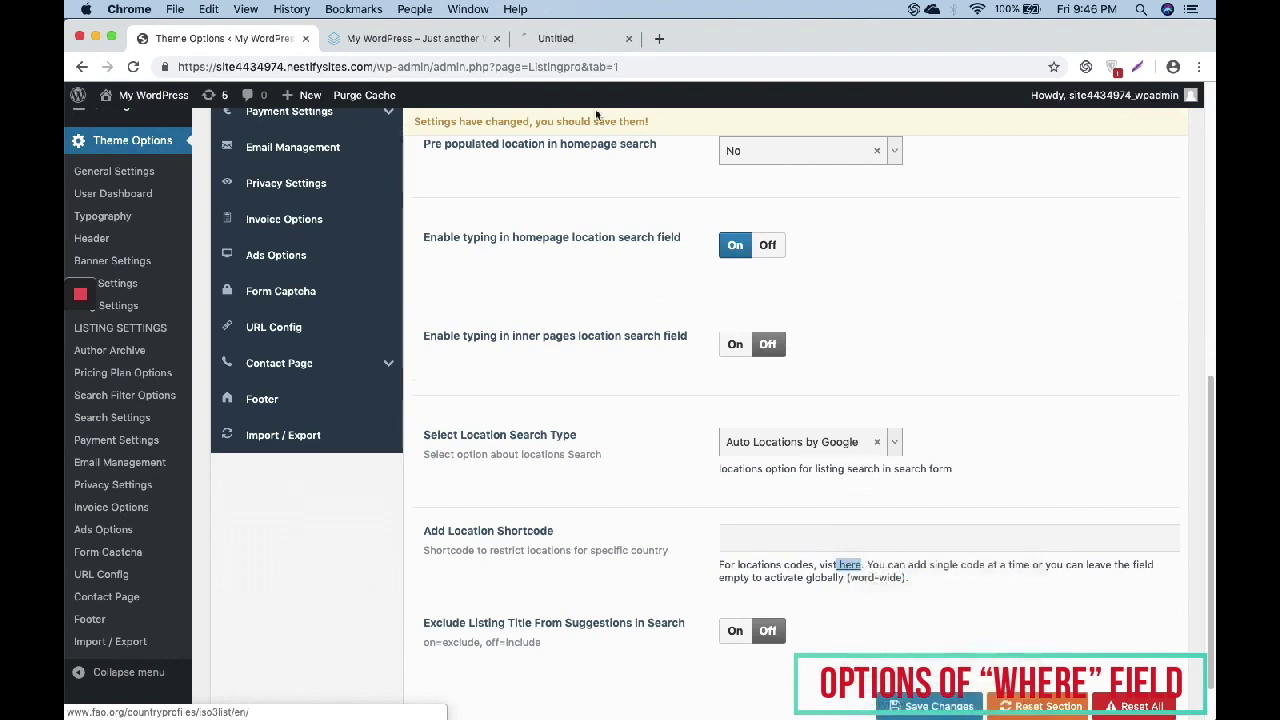
Find the two-letter US code by searching 'usa' in the FAO country codes list
{"action": "left_click", "coordinate": [553, 39]}
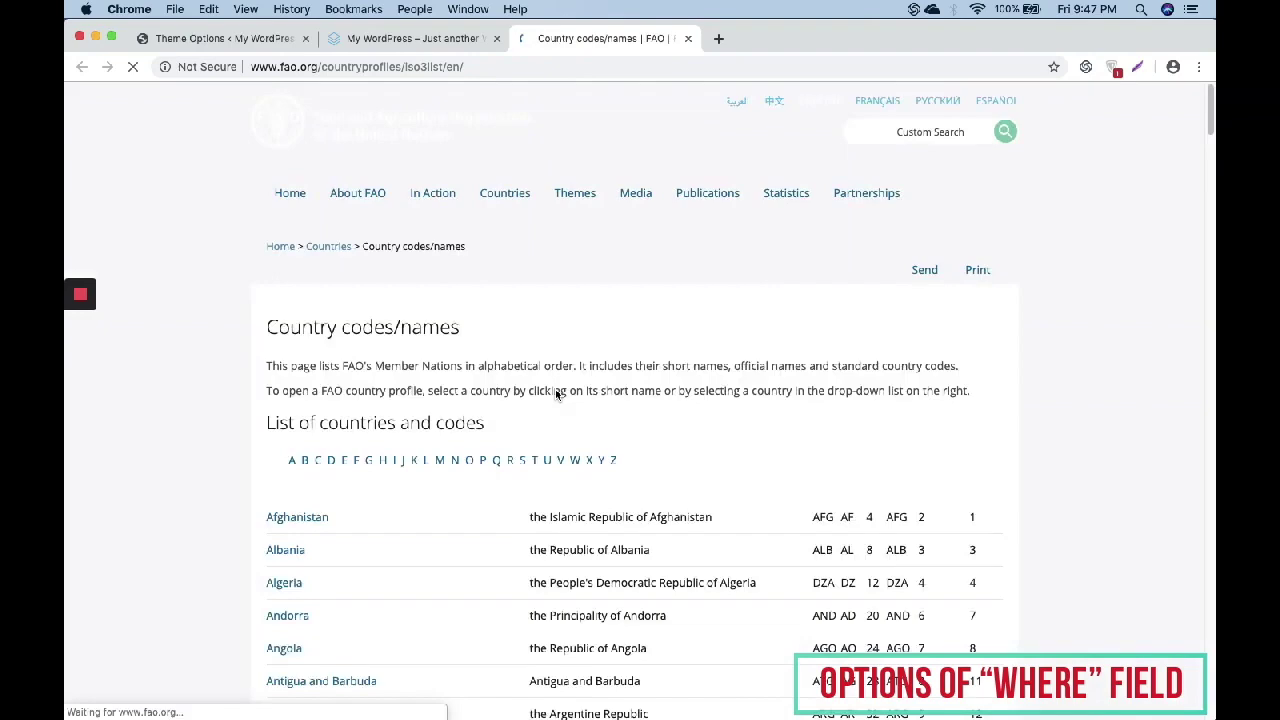
{"action": "scroll", "coordinate": [555, 390], "scroll_direction": "down", "scroll_amount": 3}
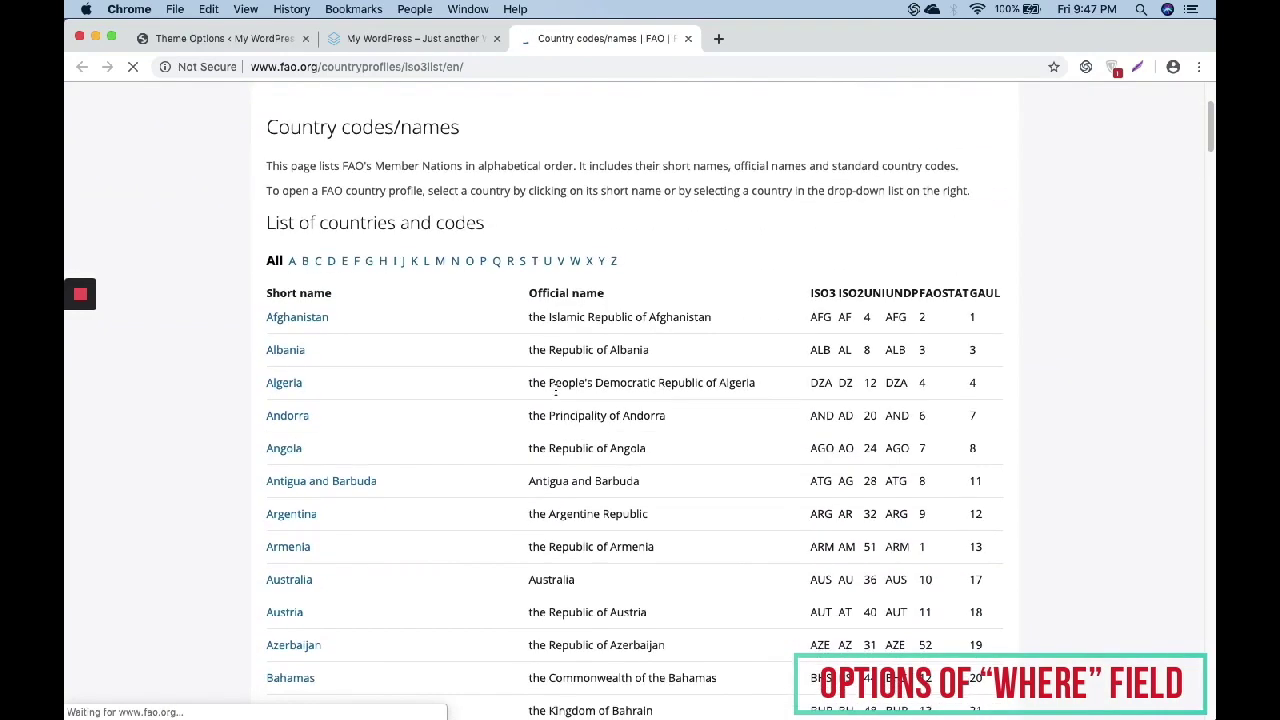
{"action": "scroll", "coordinate": [555, 393], "scroll_direction": "down", "scroll_amount": 7}
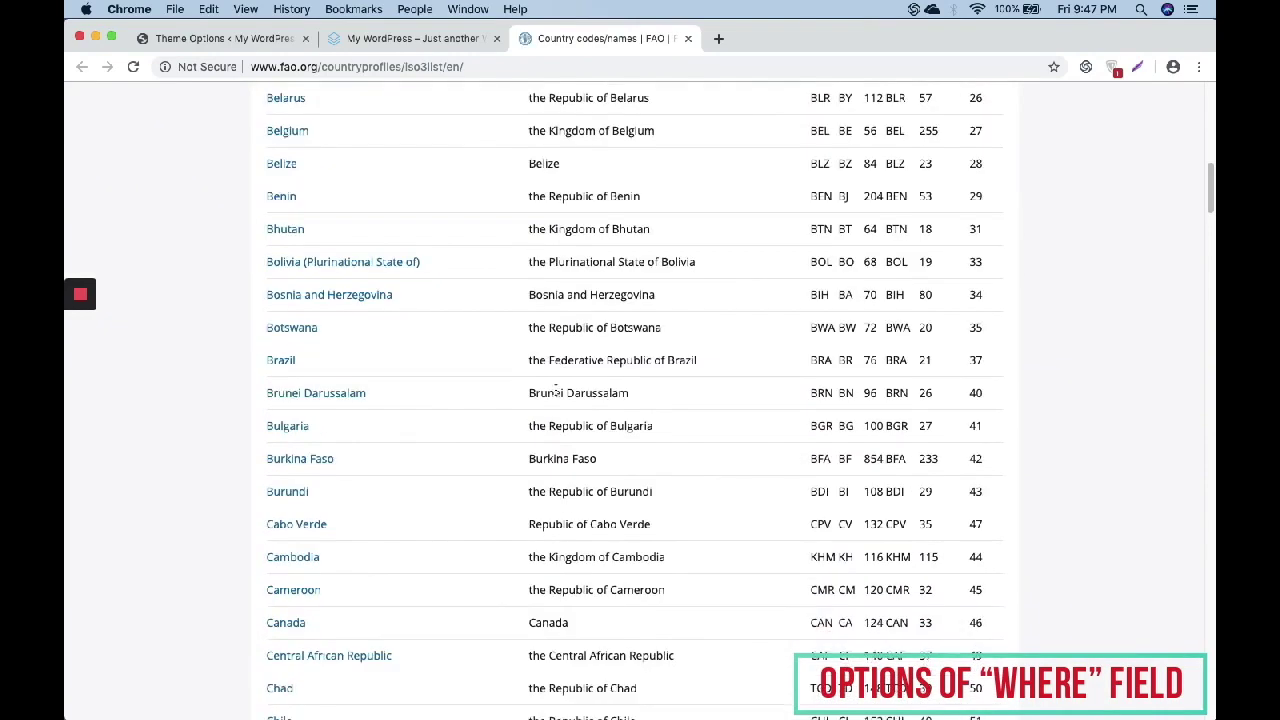
{"action": "key", "text": "super+f"}
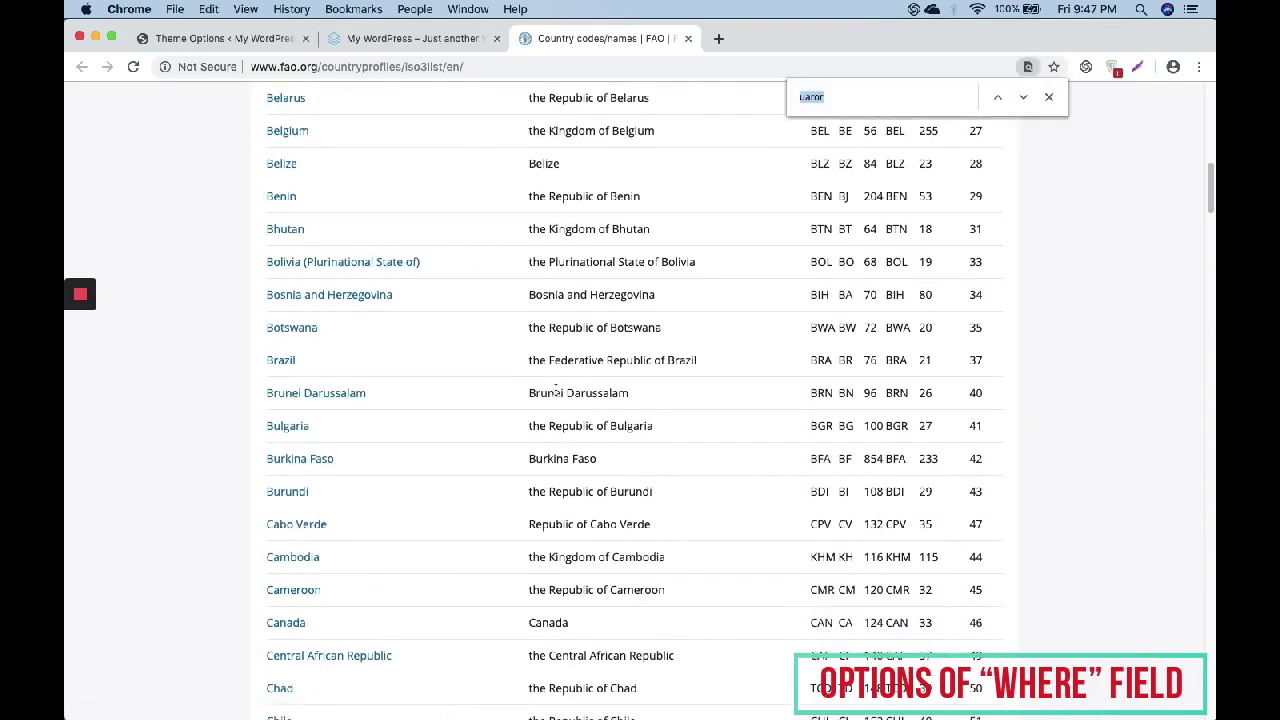
{"action": "type", "text": "us"}
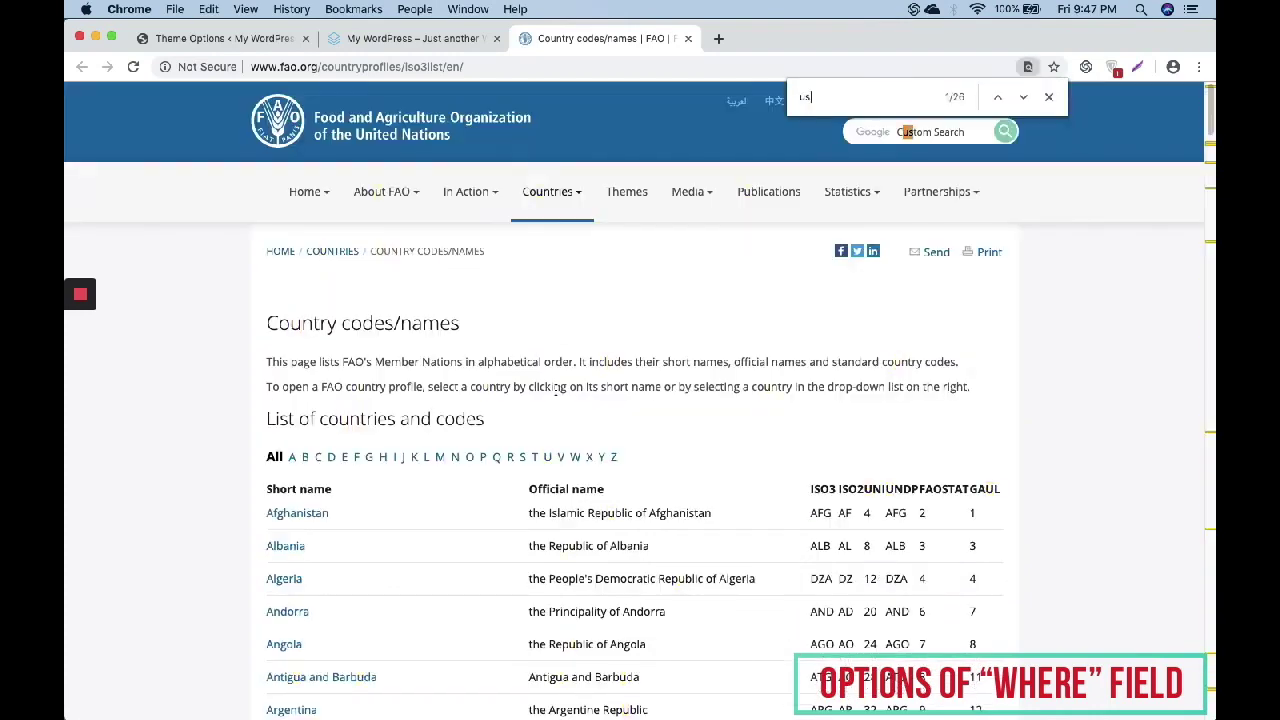
{"action": "type", "text": "a"}
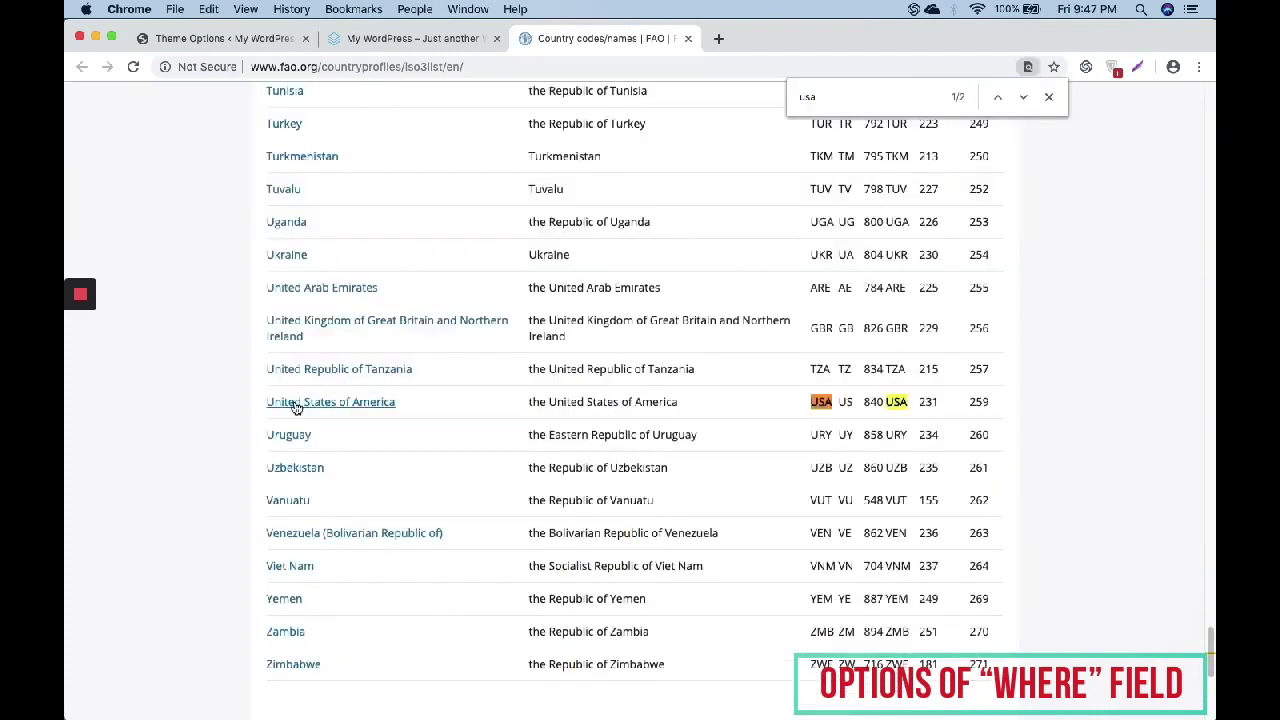
{"action": "key", "text": "Escape"}
{"action": "left_click", "coordinate": [845, 401]}
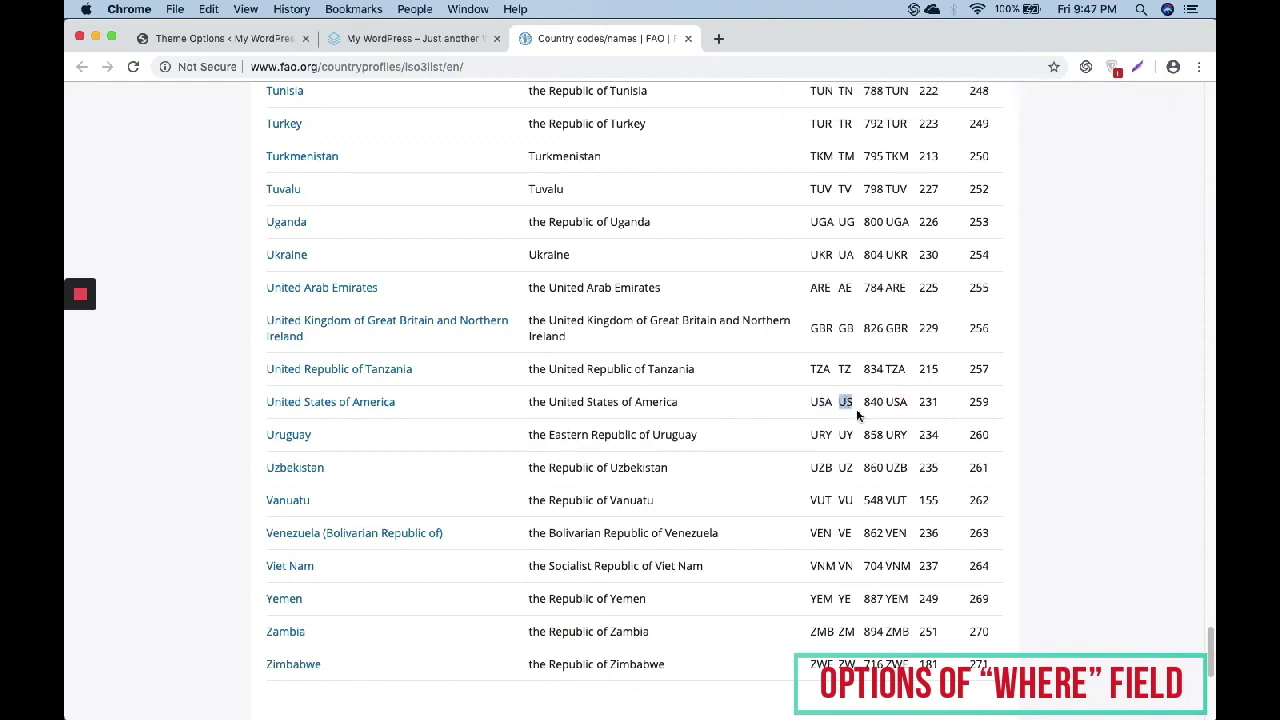
{"action": "scroll", "coordinate": [855, 410], "scroll_direction": "up", "scroll_amount": 10}
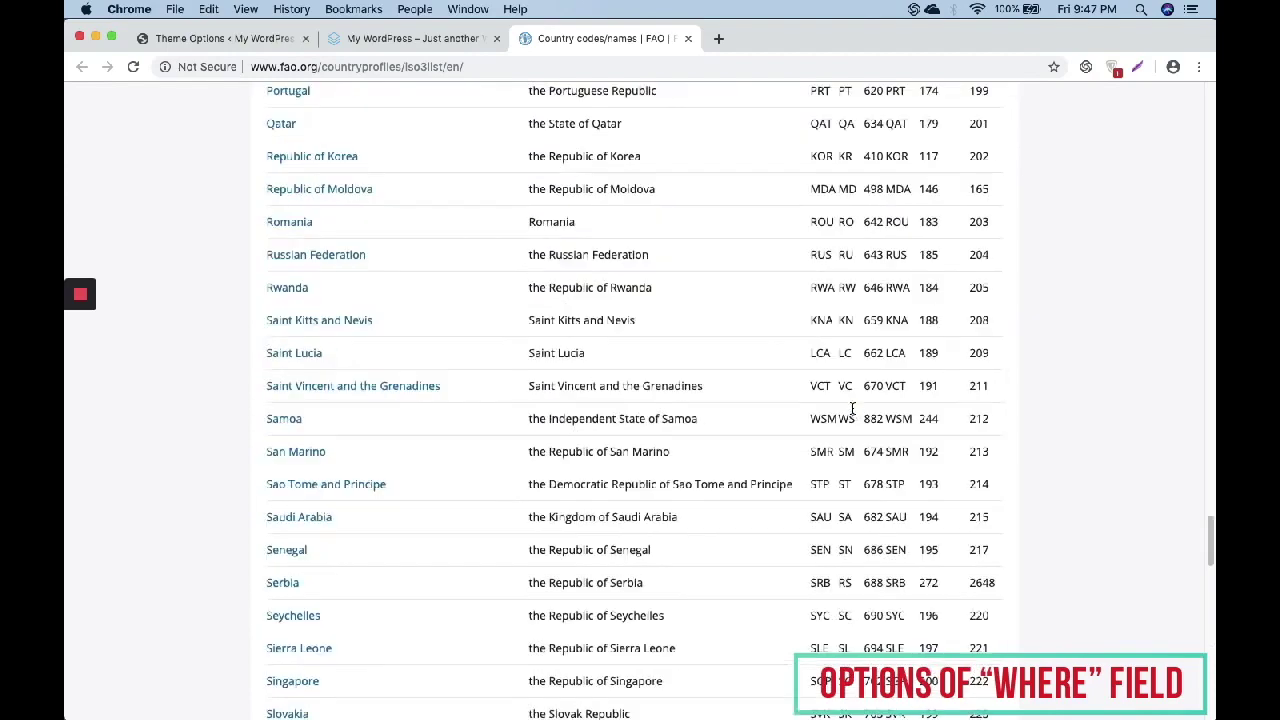
{"action": "key", "text": "super+1"}
Enter US as the Add Location Shortcode and save the search settings
{"action": "type", "text": "US"}
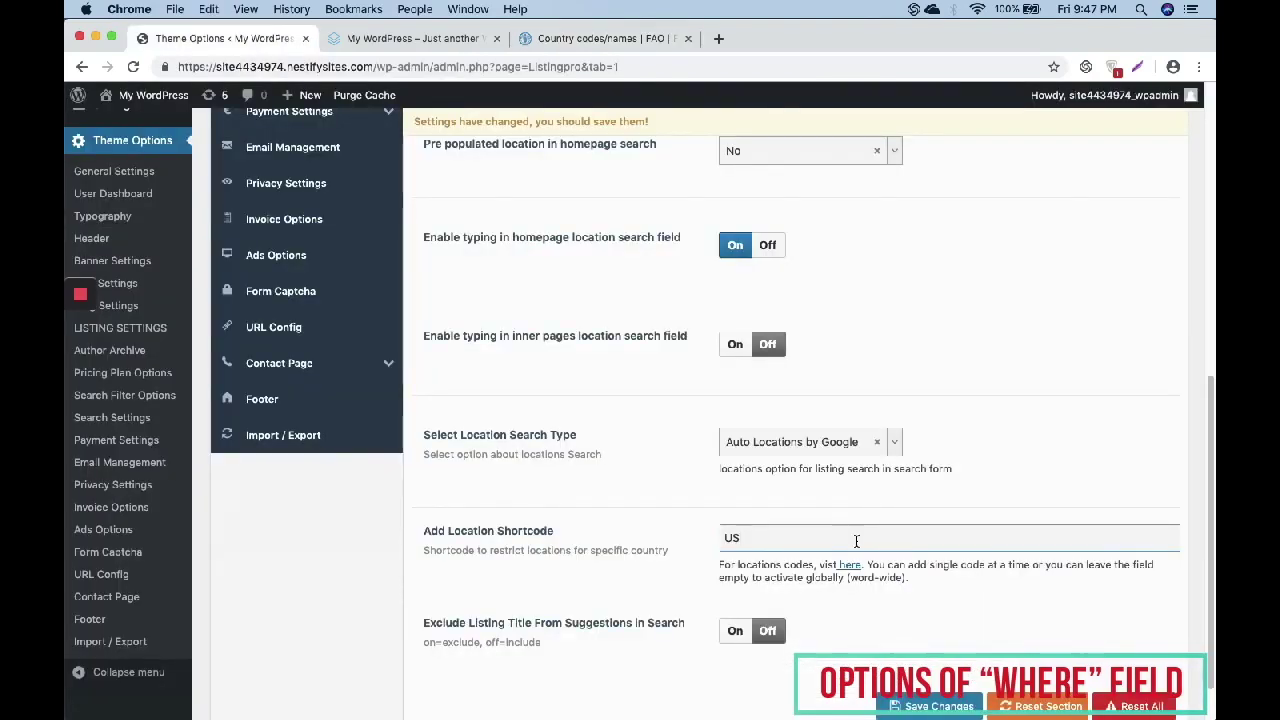
{"action": "scroll", "coordinate": [819, 570], "scroll_direction": "down", "scroll_amount": 1}
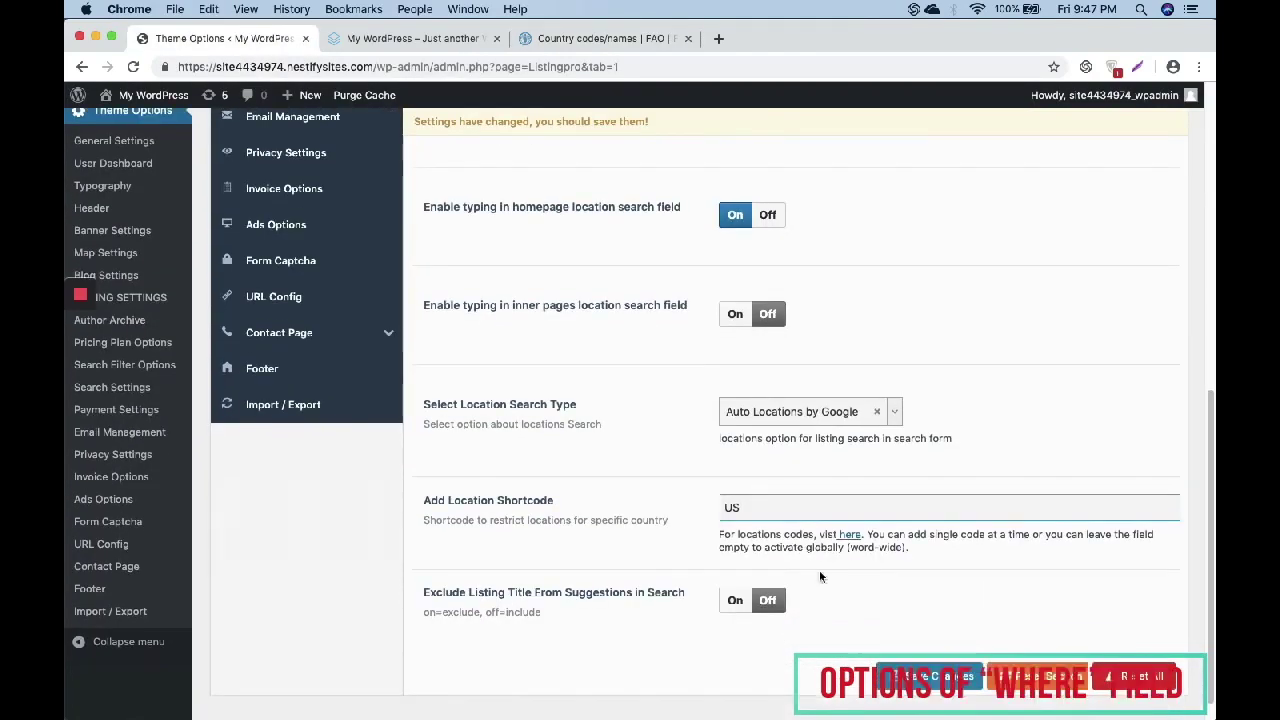
{"action": "left_click", "coordinate": [918, 680]}
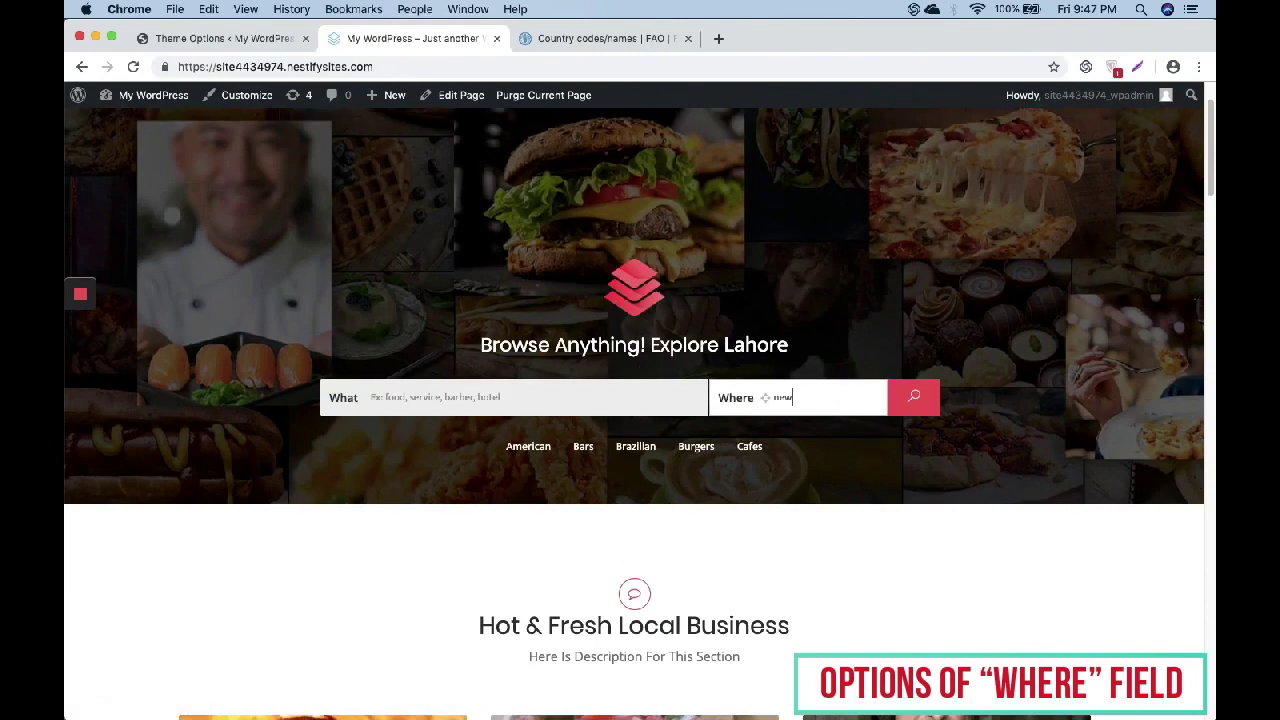
{"action": "right_click", "coordinate": [818, 400]}
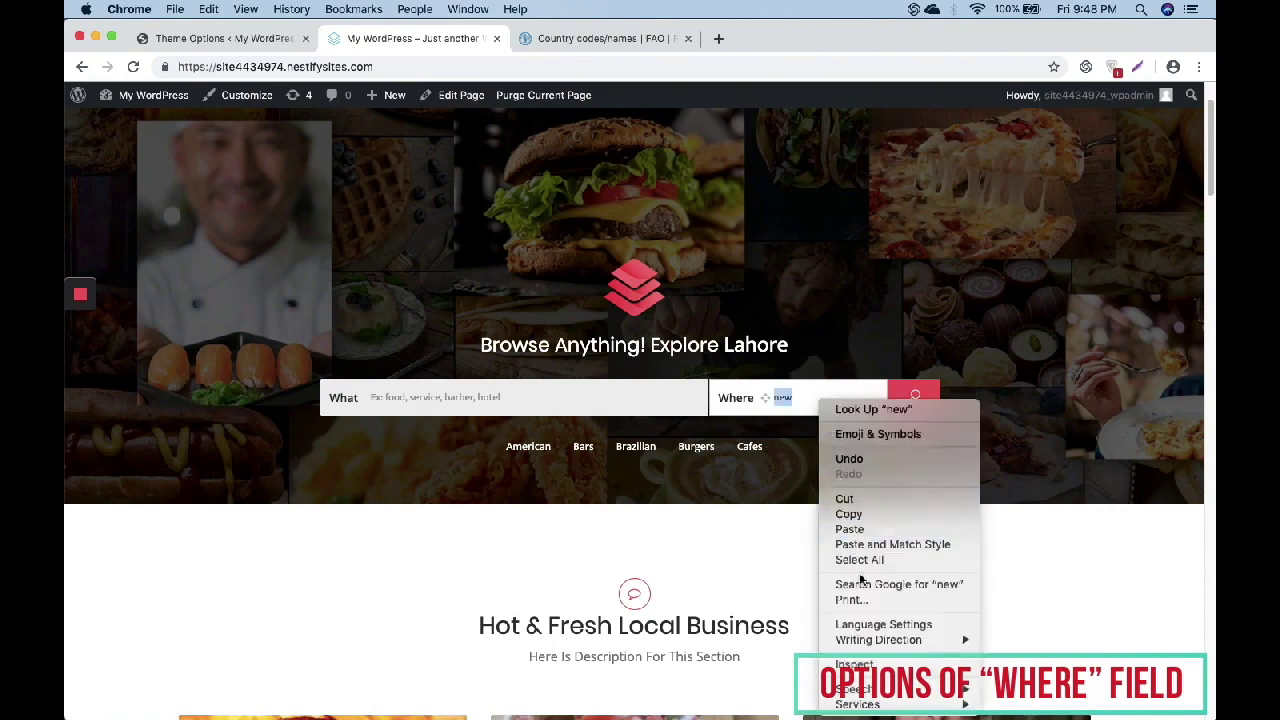
{"action": "left_click", "coordinate": [666, 547]}
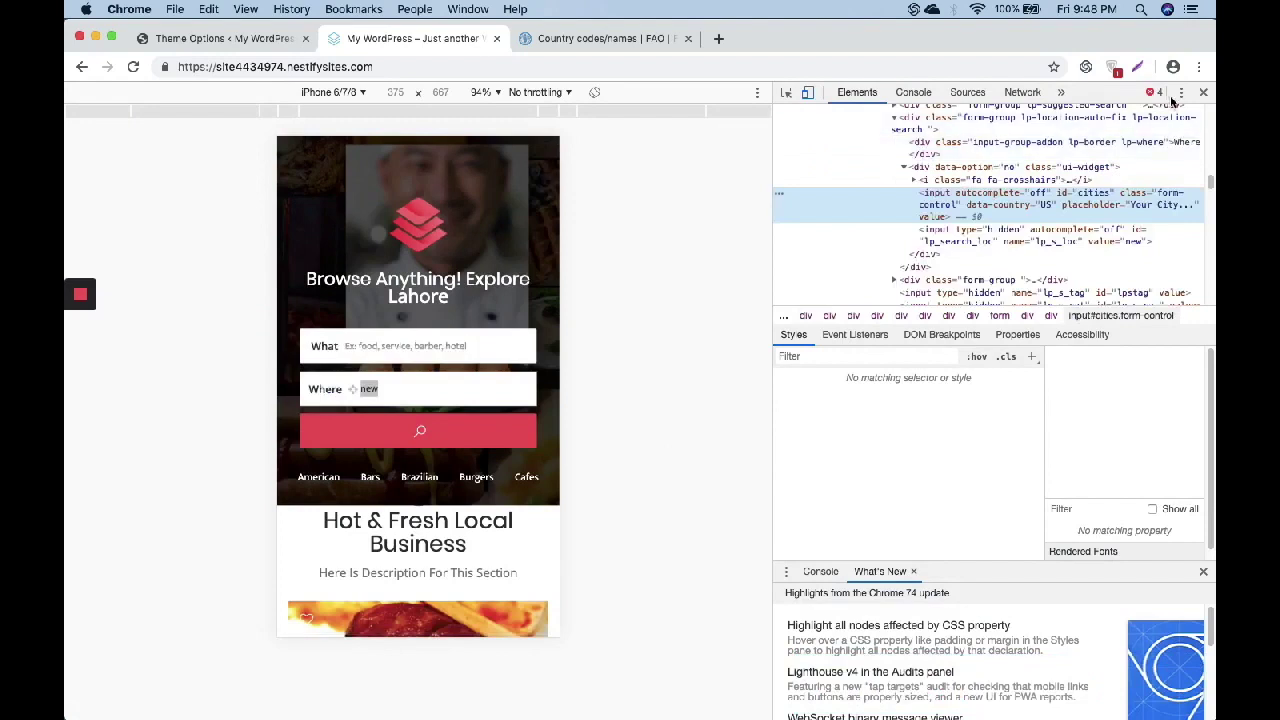
{"action": "key", "text": "super+shift+m"}
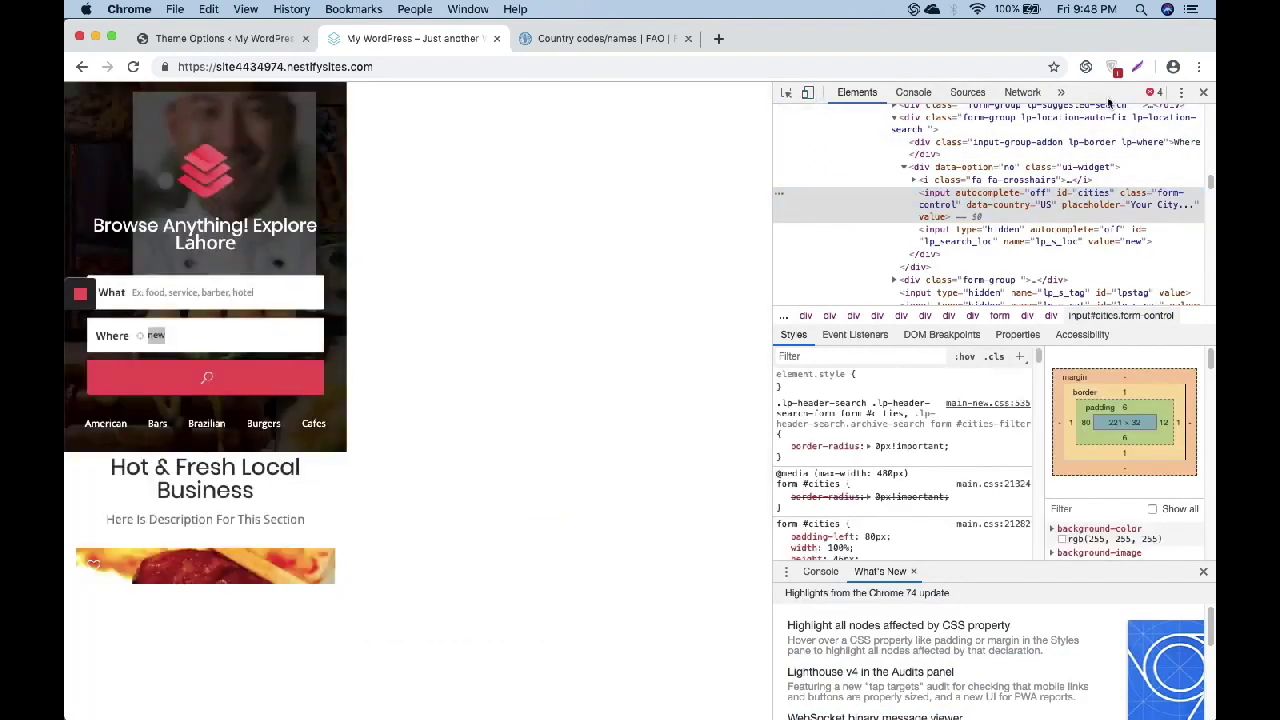
{"action": "left_click", "coordinate": [1181, 93]}
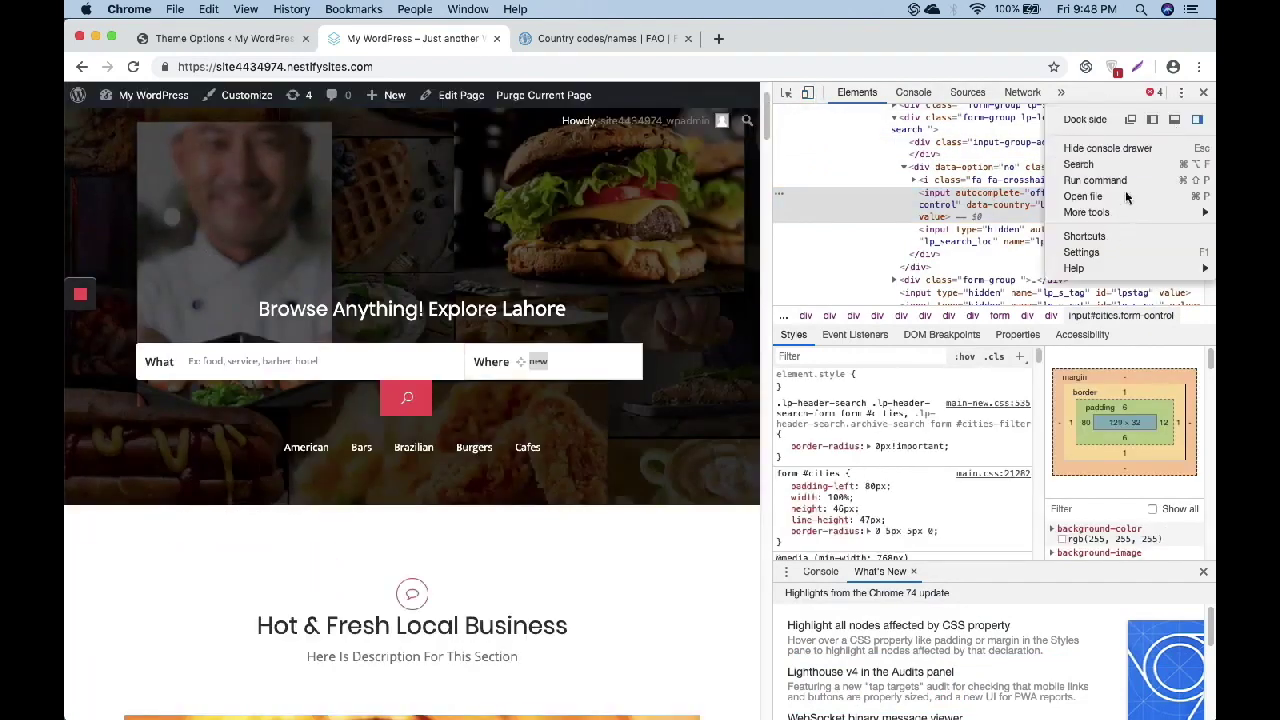
{"action": "left_click", "coordinate": [1174, 119]}
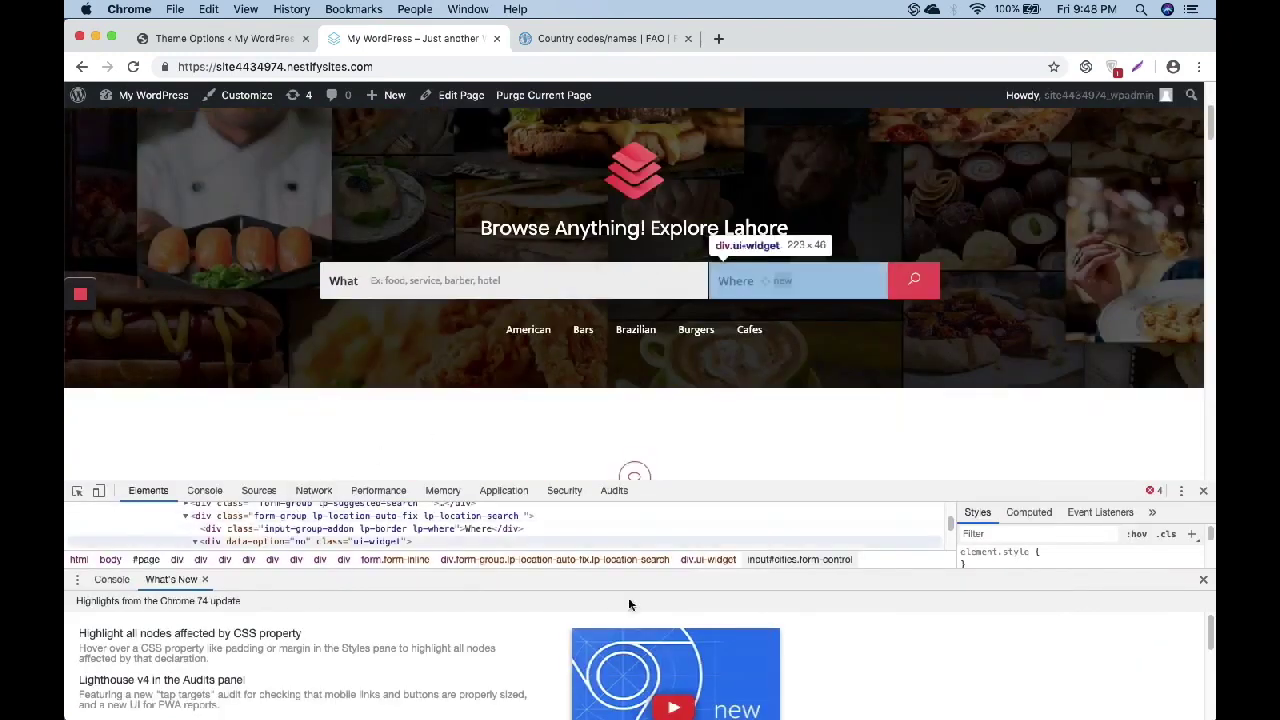
{"action": "left_click", "coordinate": [1202, 581]}
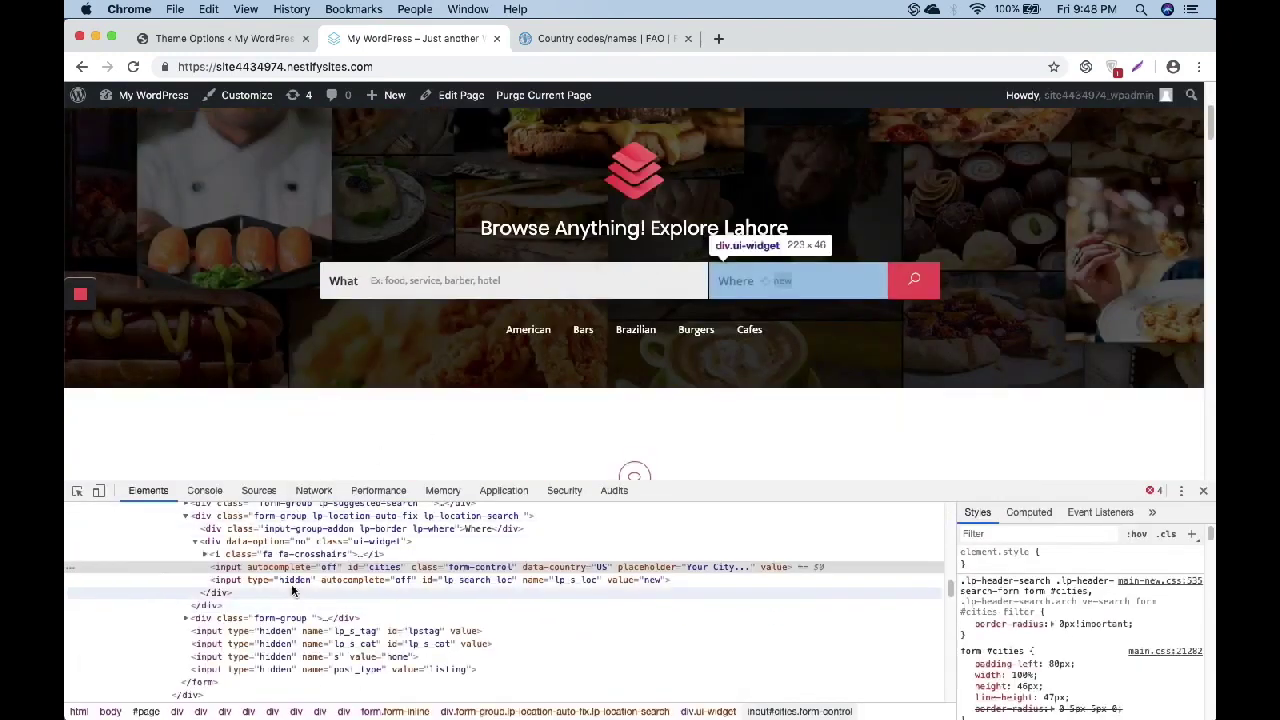
{"action": "left_click", "coordinate": [205, 491]}
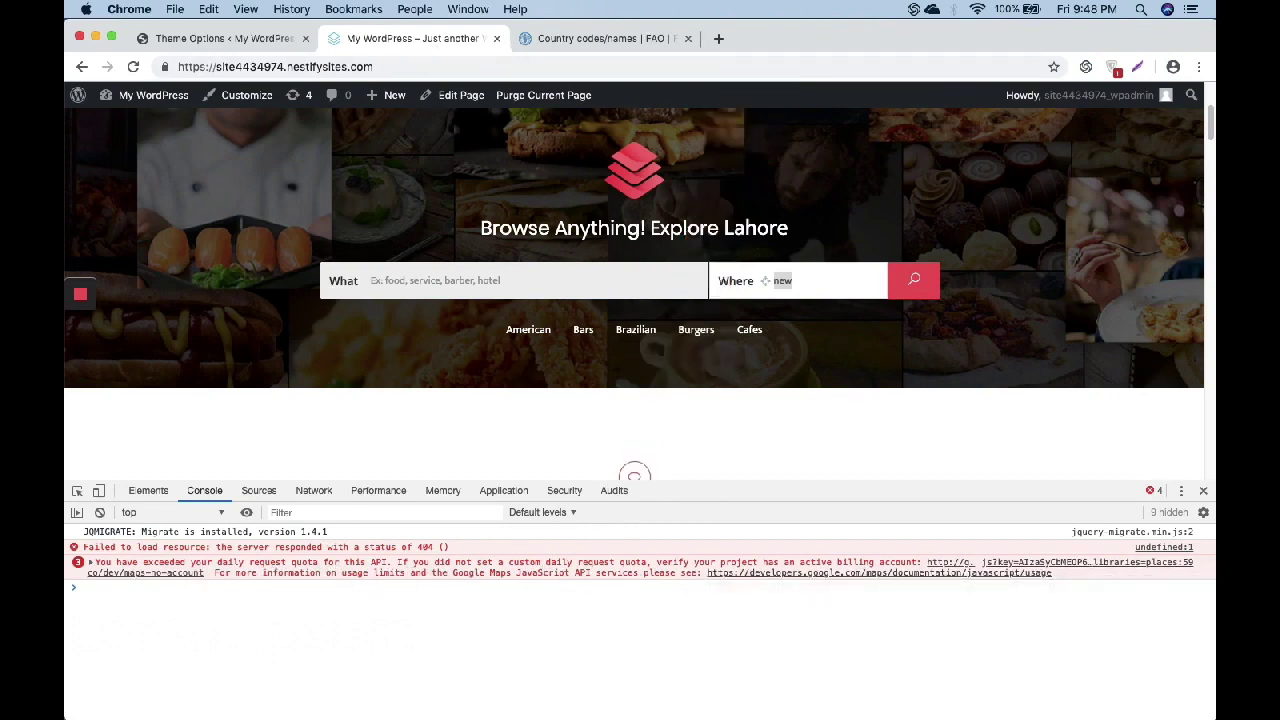
{"action": "key", "text": "super+alt+i"}
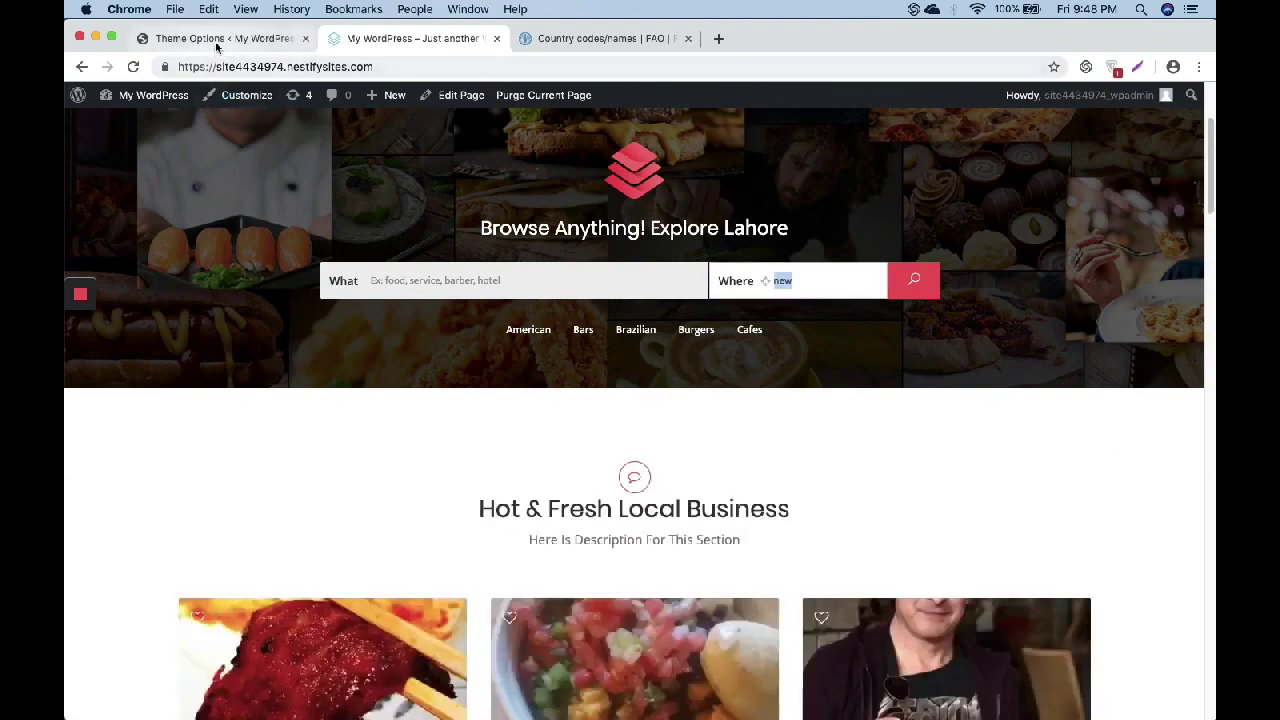
Open Map Settings and delete the existing Google Map API key
{"action": "left_click", "coordinate": [214, 39]}
{"action": "scroll", "coordinate": [465, 450], "scroll_direction": "up", "scroll_amount": 4}
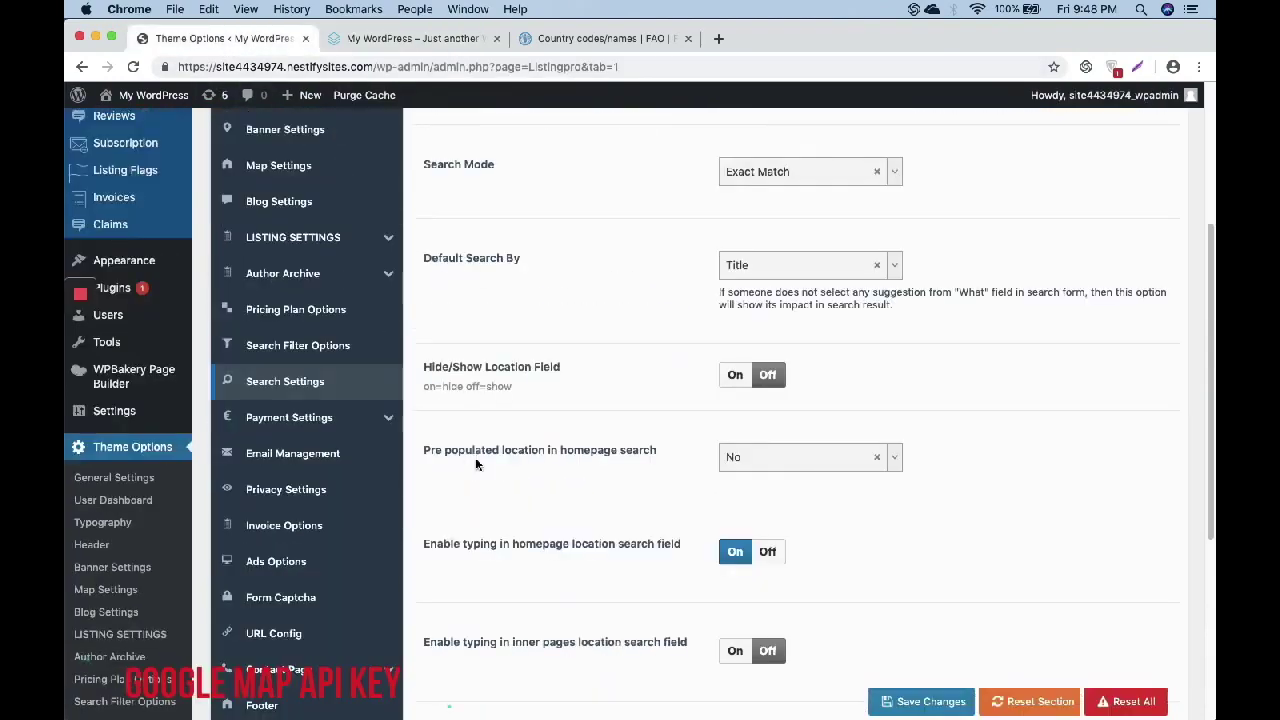
{"action": "scroll", "coordinate": [475, 457], "scroll_direction": "up", "scroll_amount": 3}
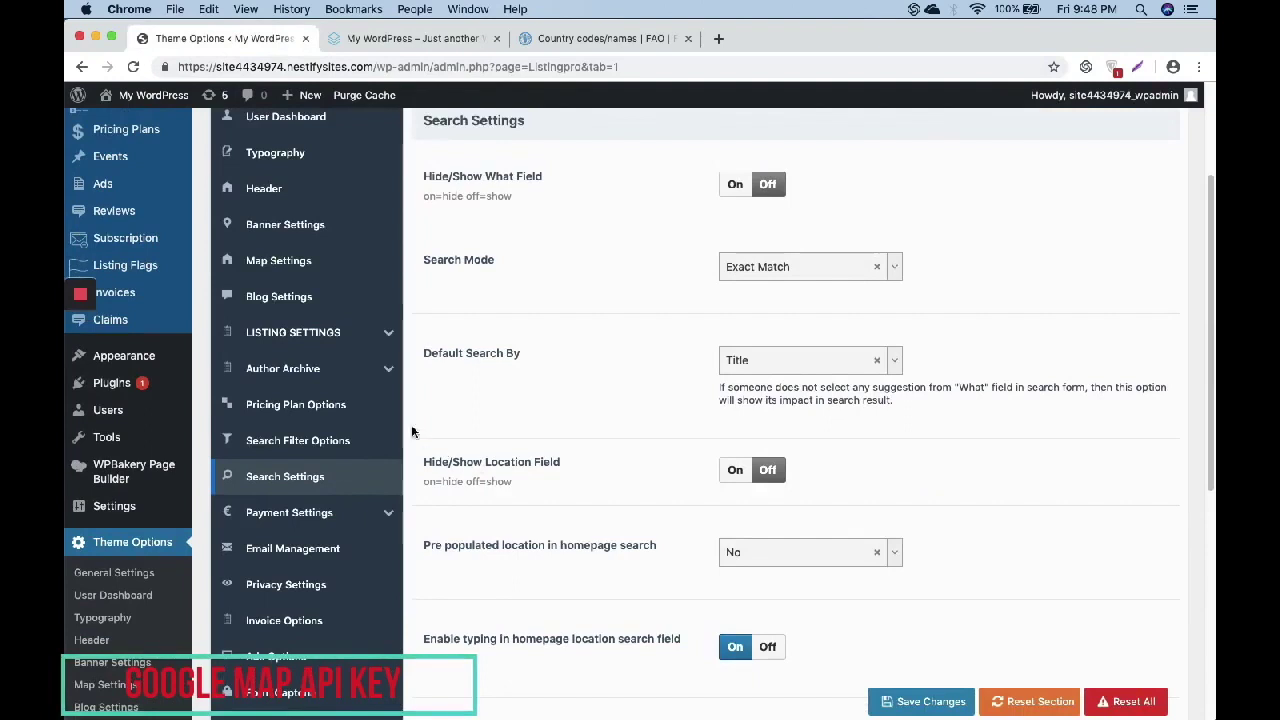
{"action": "left_click", "coordinate": [303, 261]}
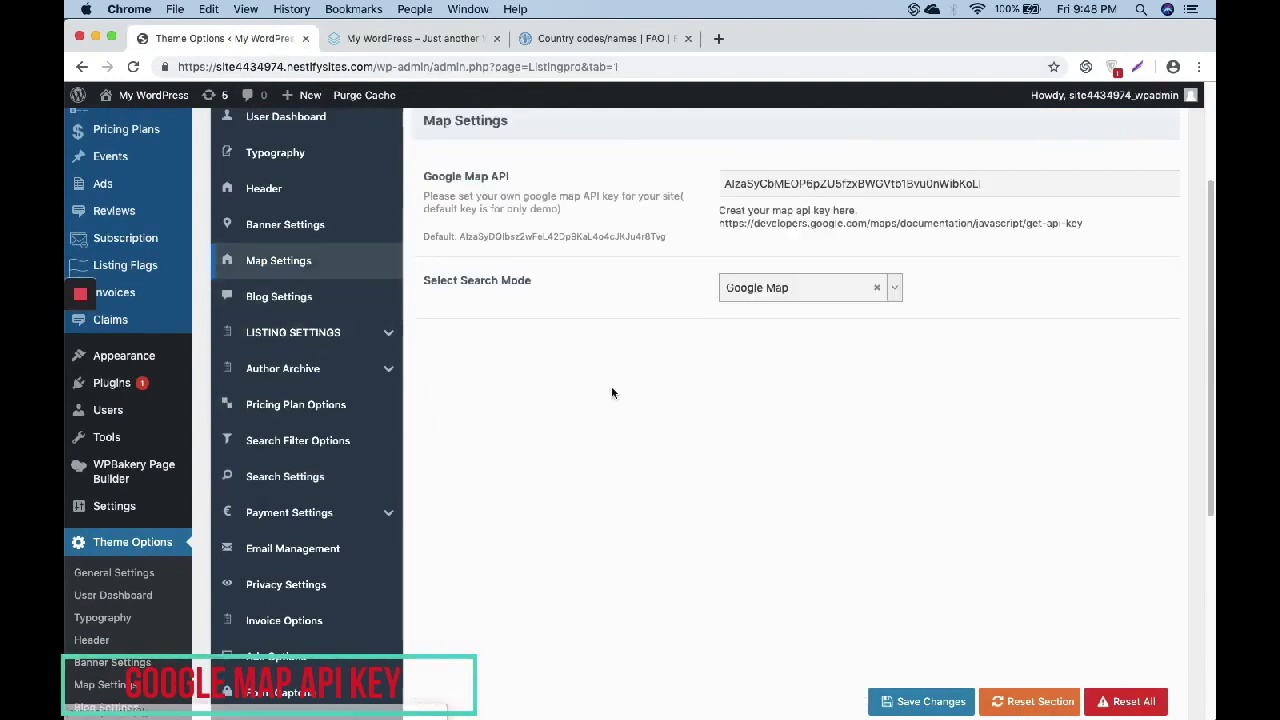
{"action": "left_click", "coordinate": [832, 190]}
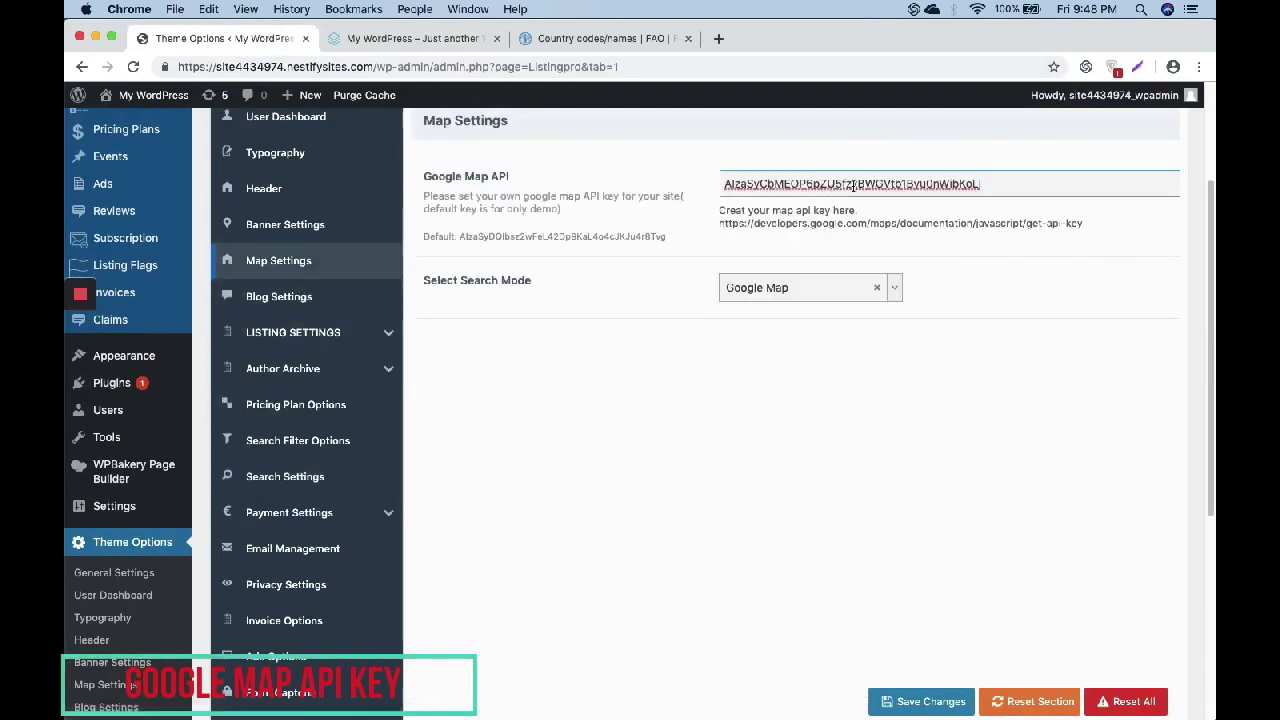
{"action": "left_click_drag", "start_coordinate": [992, 181], "coordinate": [714, 190]}
{"action": "key", "text": "BackSpace"}
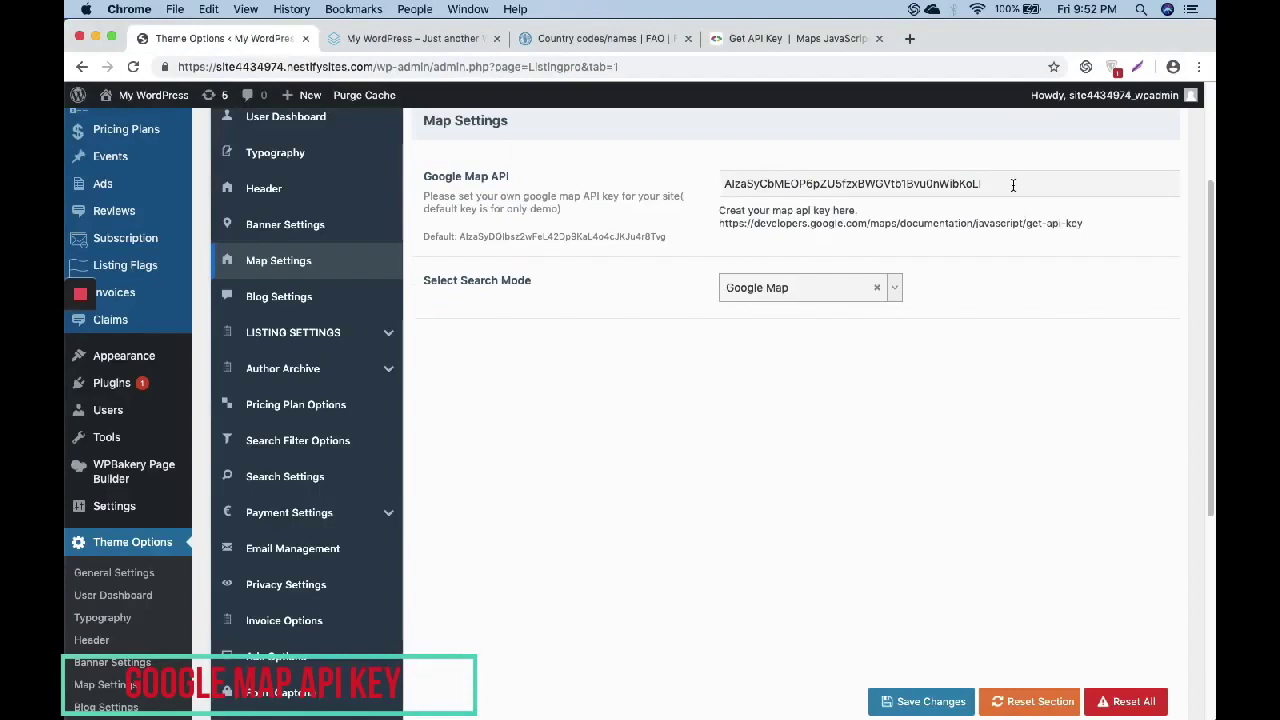
Paste a new Google Map API key, save the map settings, and open the homepage
{"action": "left_click_drag", "start_coordinate": [1013, 185], "coordinate": [720, 188]}
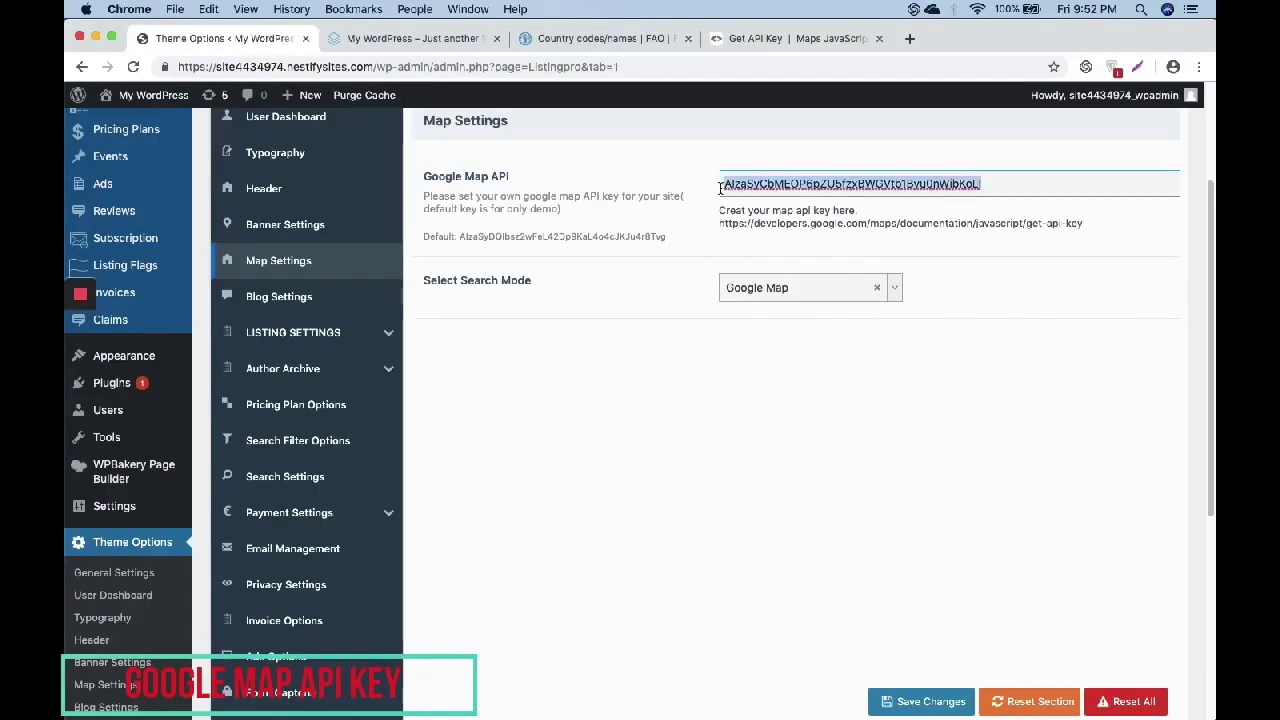
{"action": "key", "text": "super+v"}
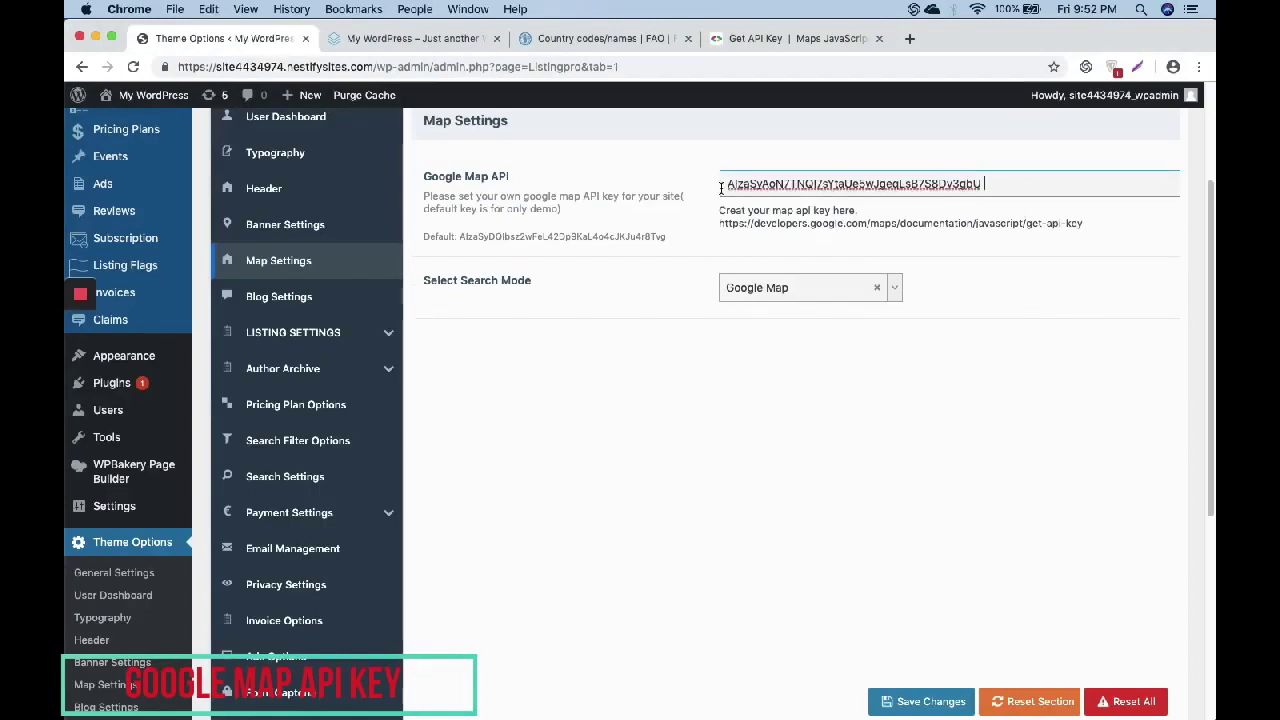
{"action": "left_click", "coordinate": [908, 697]}
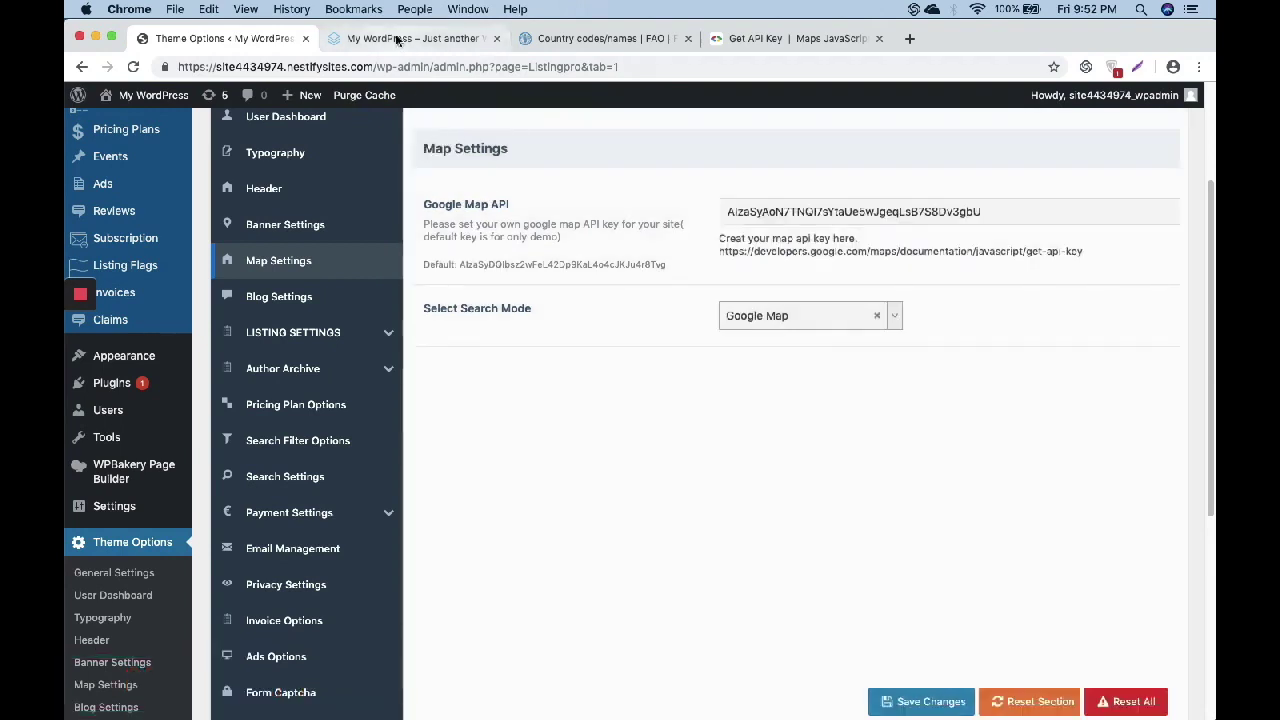
{"action": "left_click", "coordinate": [398, 40]}
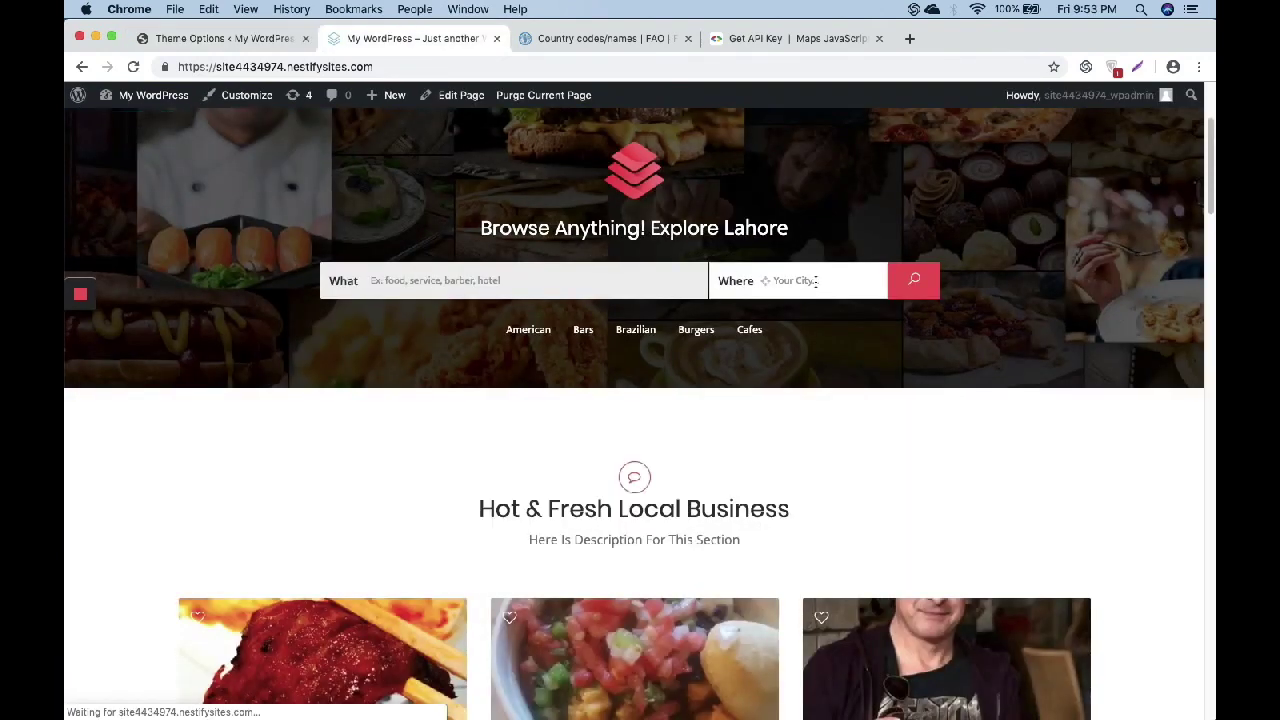
Test Where autocomplete with 'new' and 'san' to confirm US cities like New York and Santa Barbara
{"action": "left_click", "coordinate": [816, 281]}
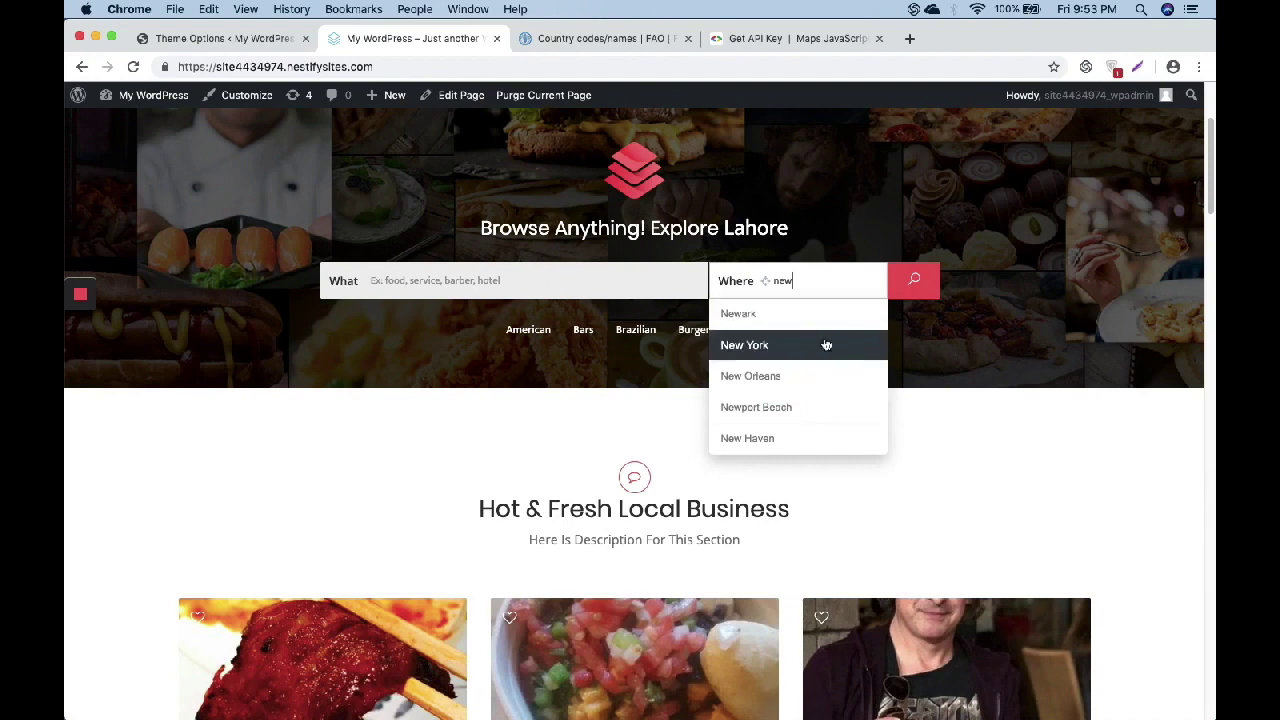
{"action": "left_click_drag", "start_coordinate": [835, 289], "coordinate": [762, 286]}
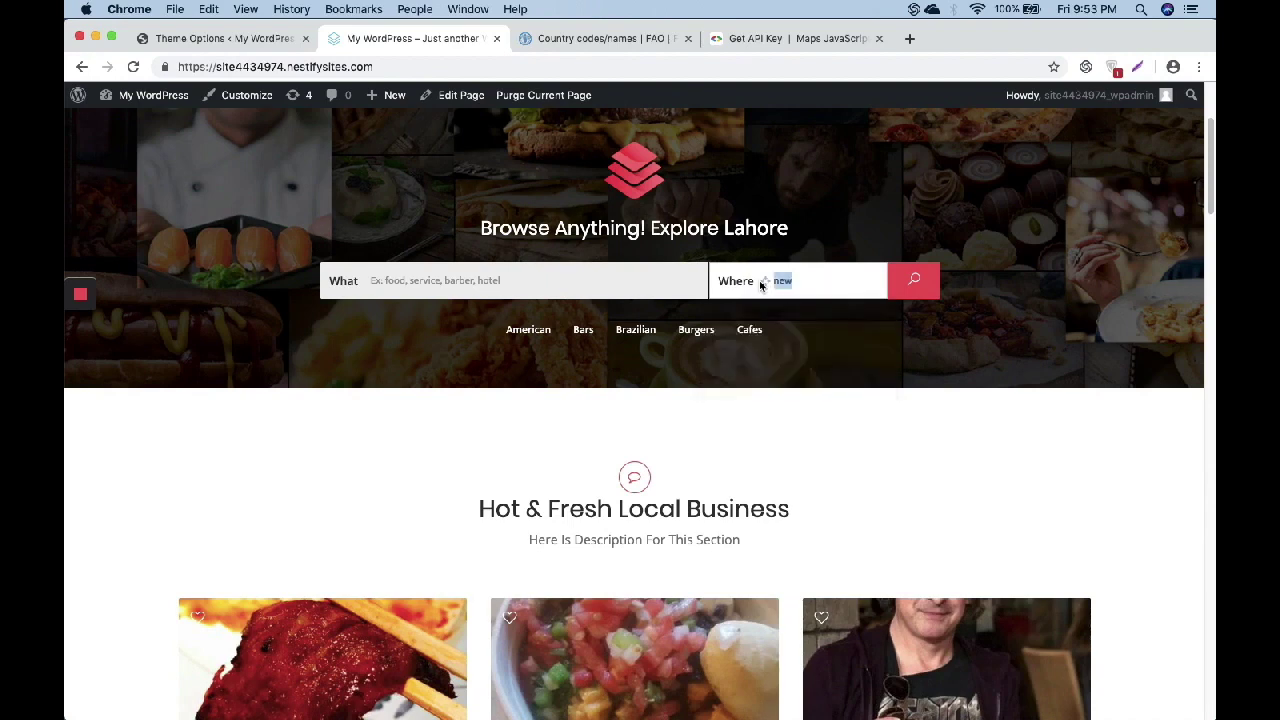
{"action": "type", "text": "san j"}
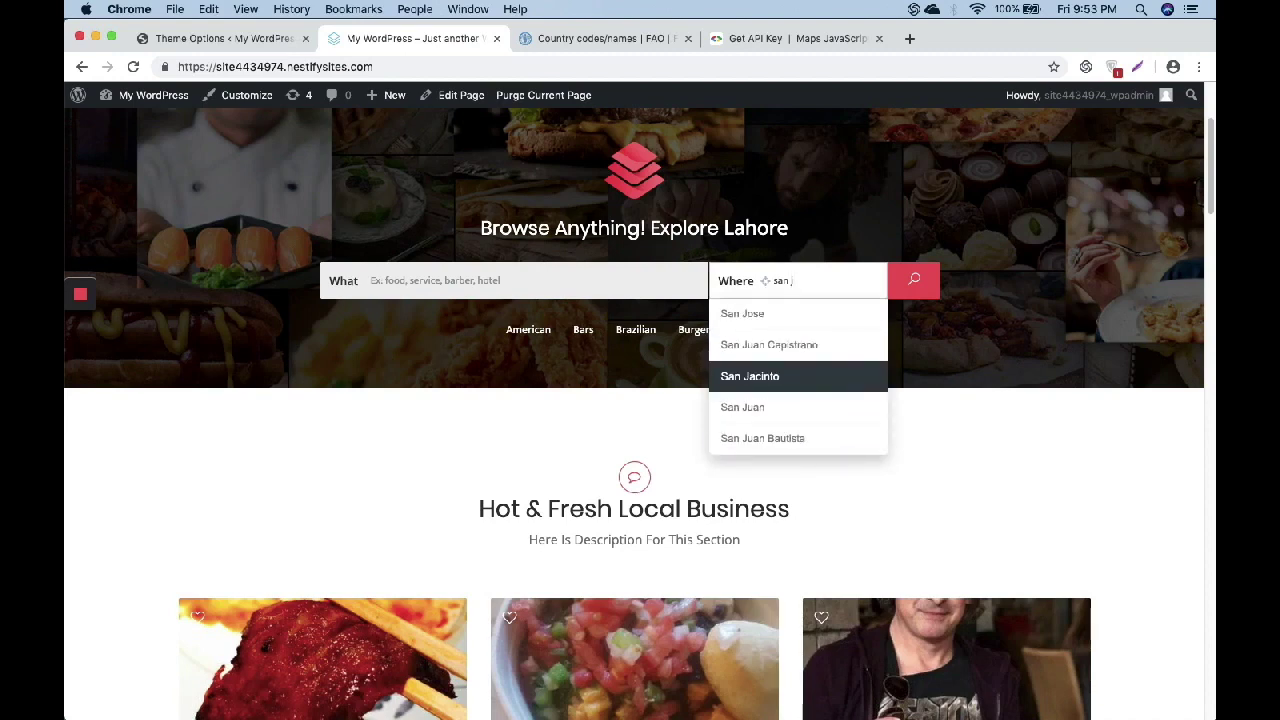
{"action": "left_click", "coordinate": [248, 40]}
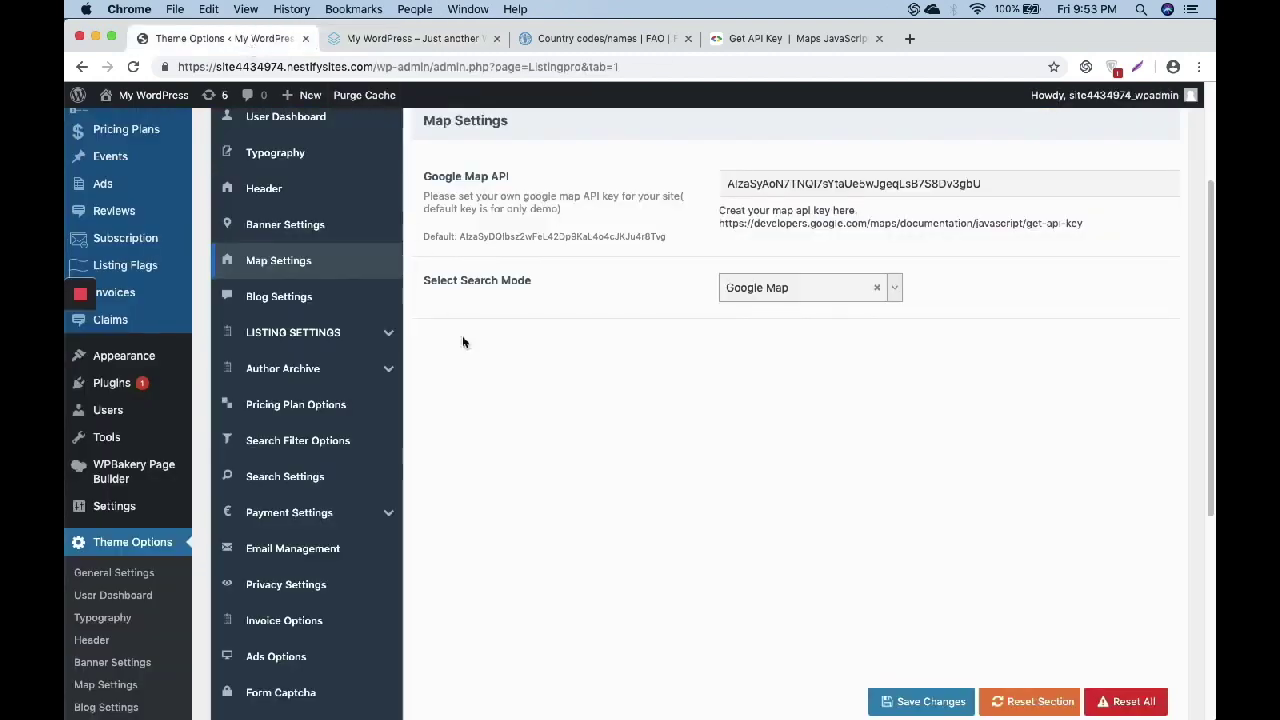
Set the listing Location Type to Auto Locations by Google
{"action": "scroll", "coordinate": [460, 398], "scroll_direction": "up", "scroll_amount": 1}
{"action": "left_click", "coordinate": [355, 347]}
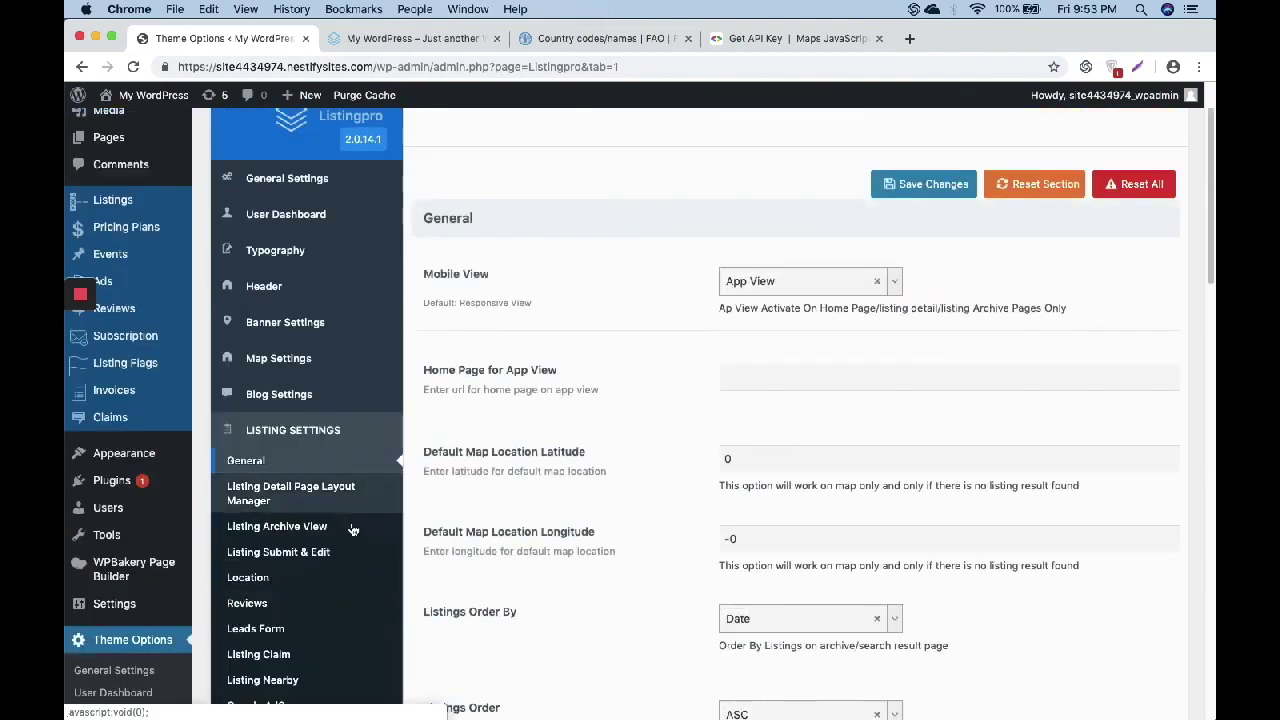
{"action": "scroll", "coordinate": [340, 470], "scroll_direction": "down", "scroll_amount": 3}
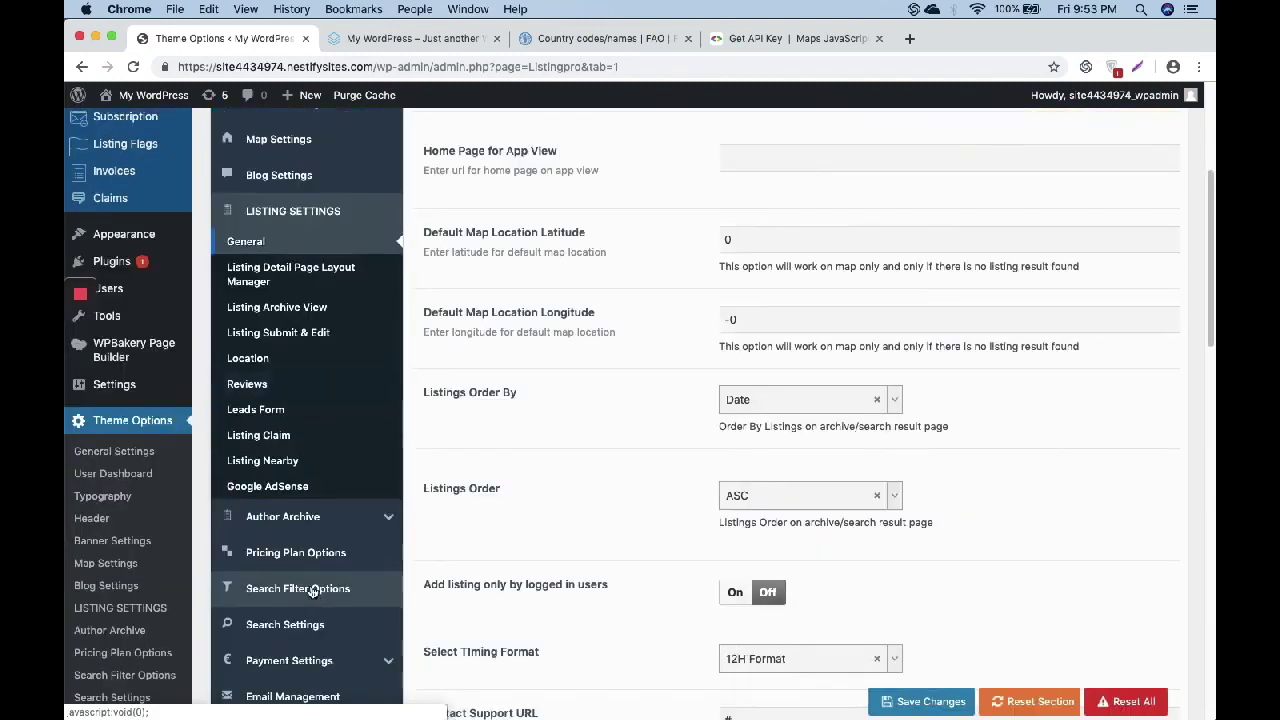
{"action": "left_click", "coordinate": [330, 358]}
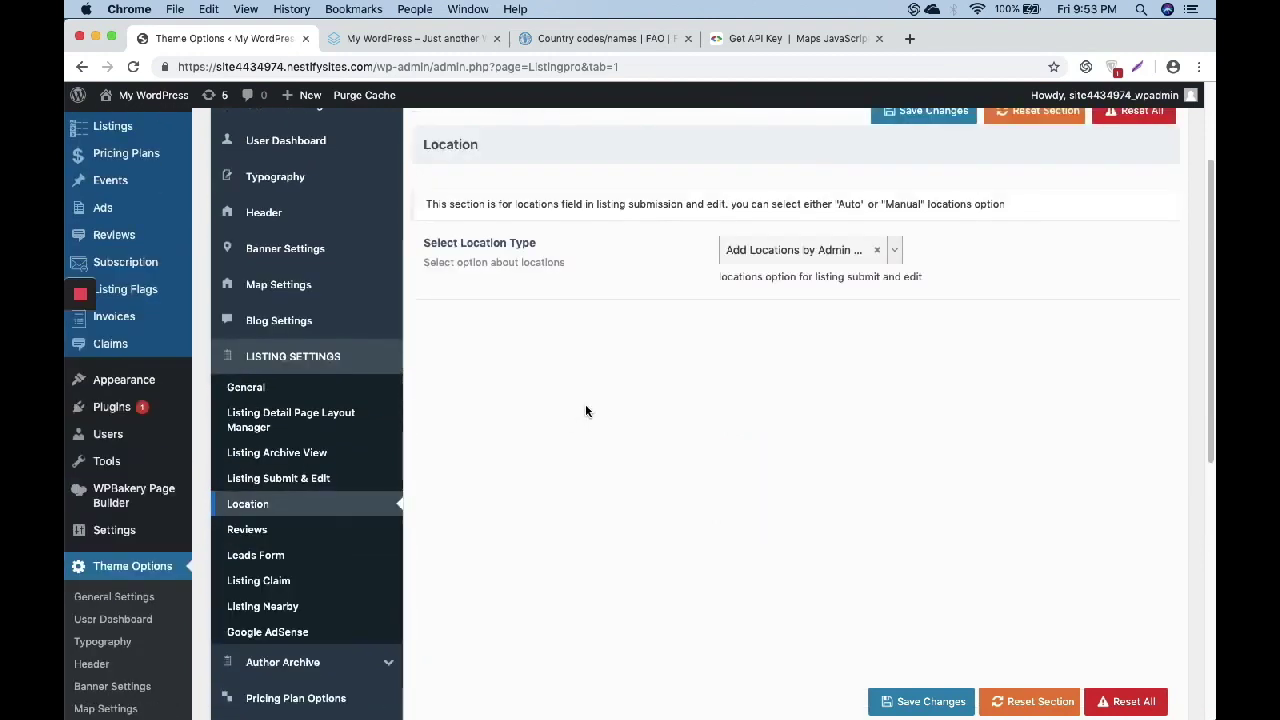
{"action": "left_click", "coordinate": [790, 250]}
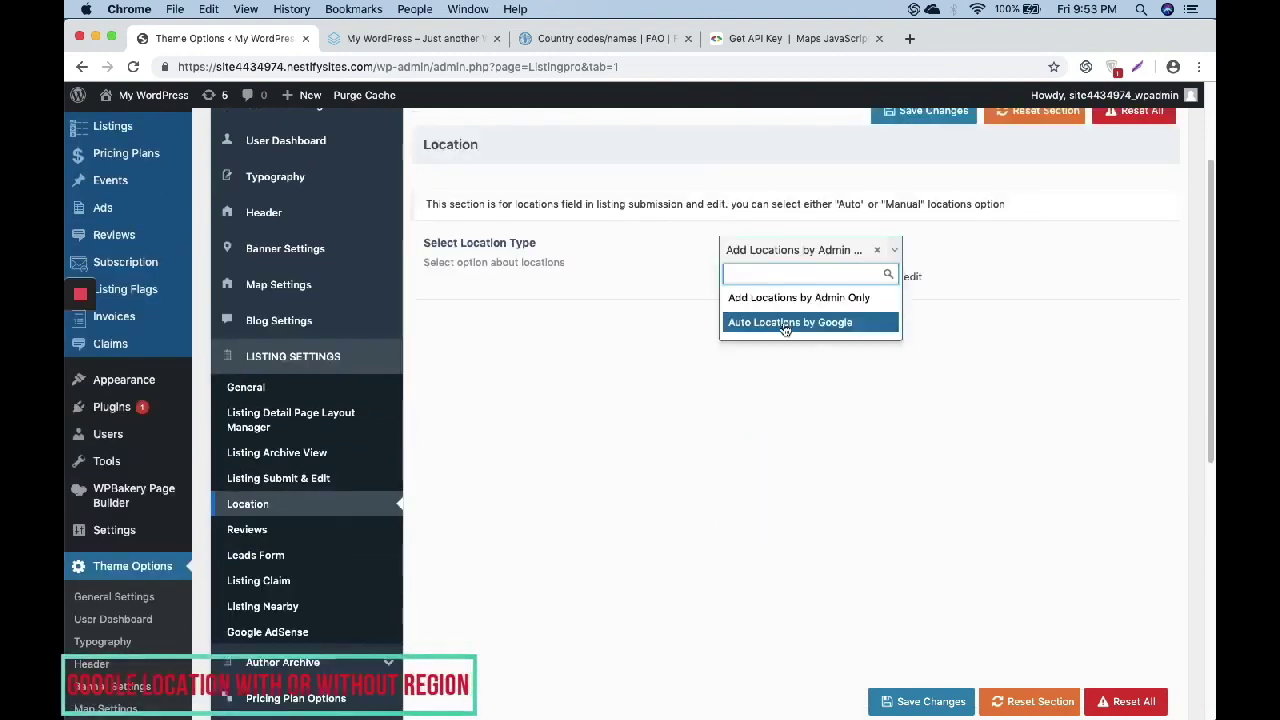
{"action": "left_click", "coordinate": [786, 324]}
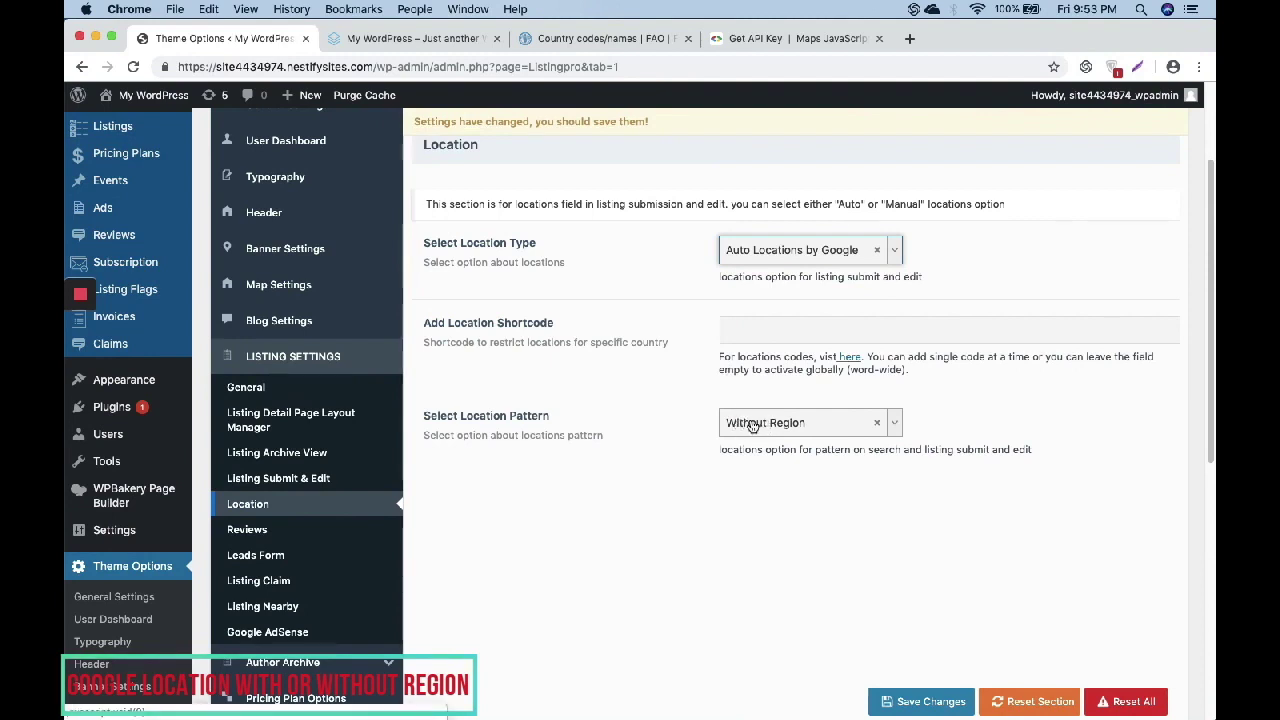
Restrict locations to the US shortcode, choose the With Region pattern, and save the changes
{"action": "left_click", "coordinate": [771, 331]}
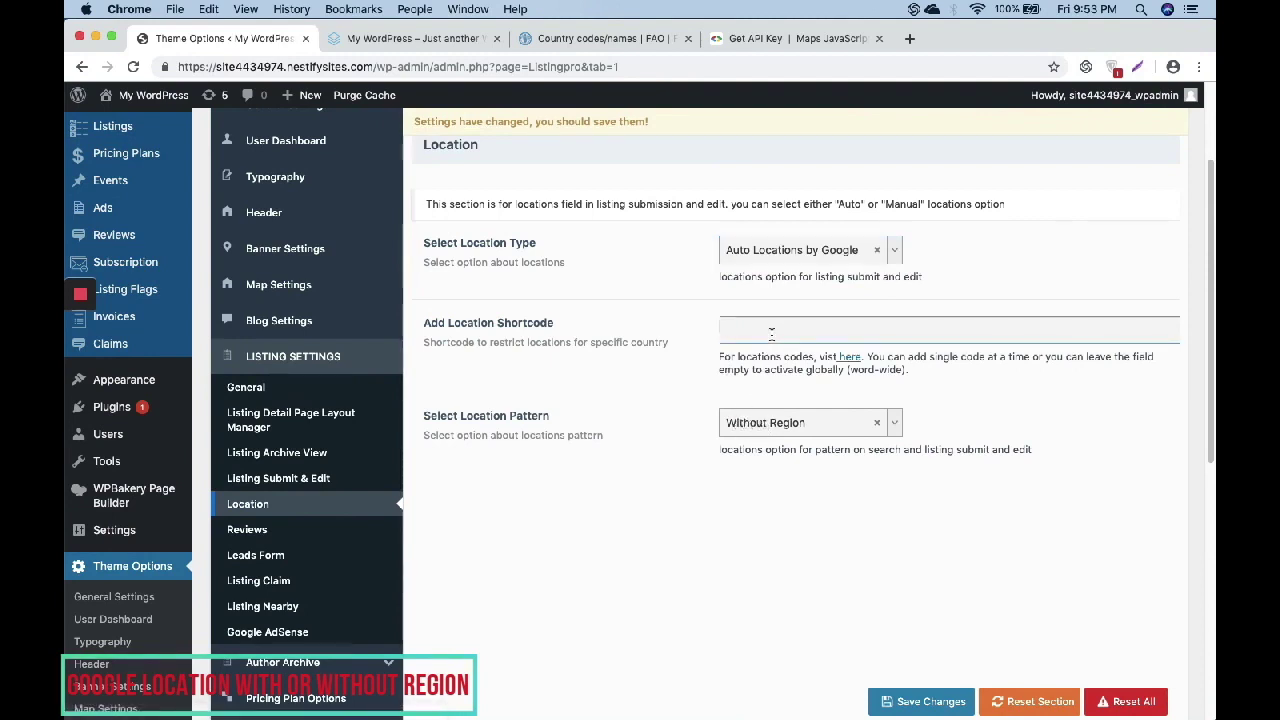
{"action": "type", "text": "US"}
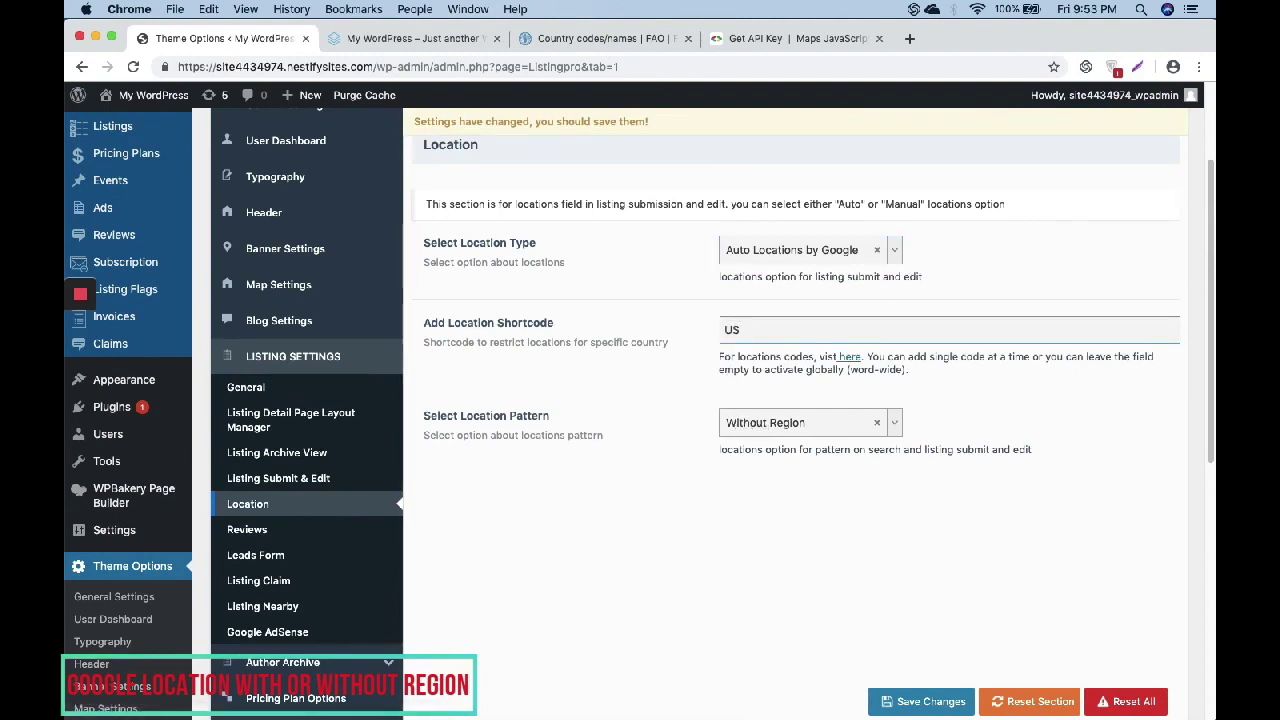
{"action": "left_click", "coordinate": [775, 423]}
{"action": "left_click", "coordinate": [758, 470]}
{"action": "left_click", "coordinate": [905, 703]}
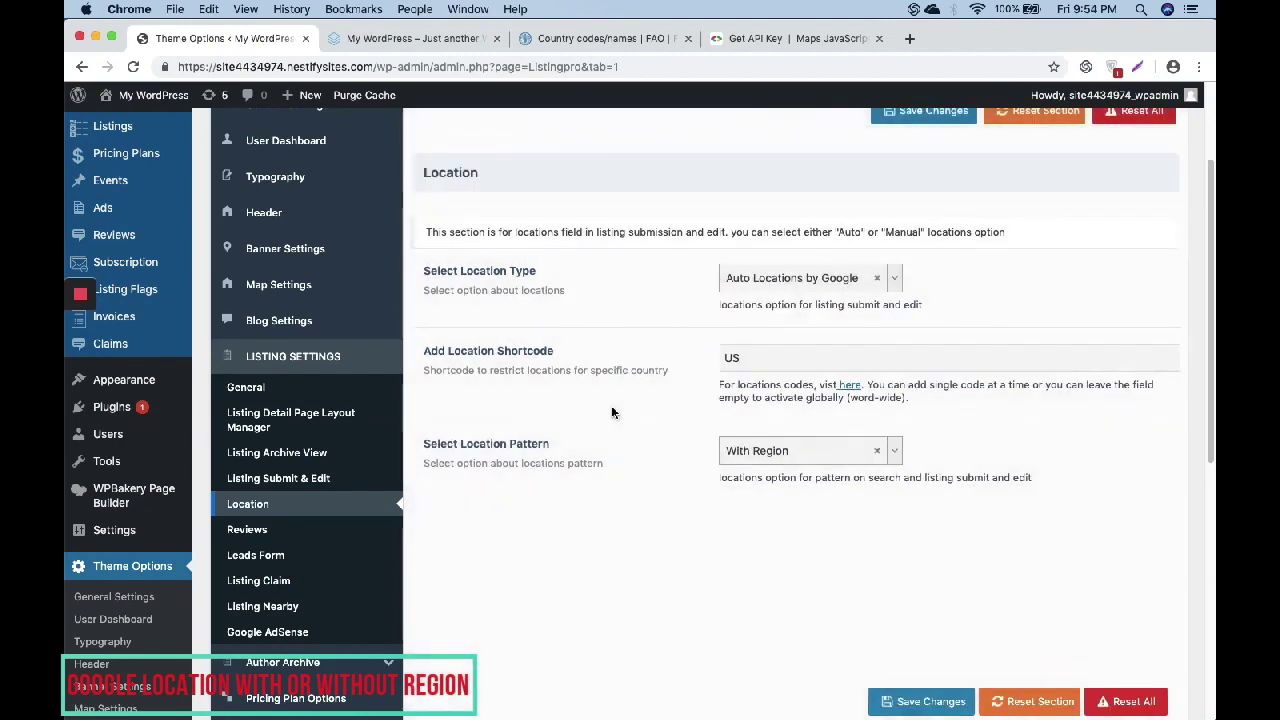
{"action": "left_click", "coordinate": [410, 38]}
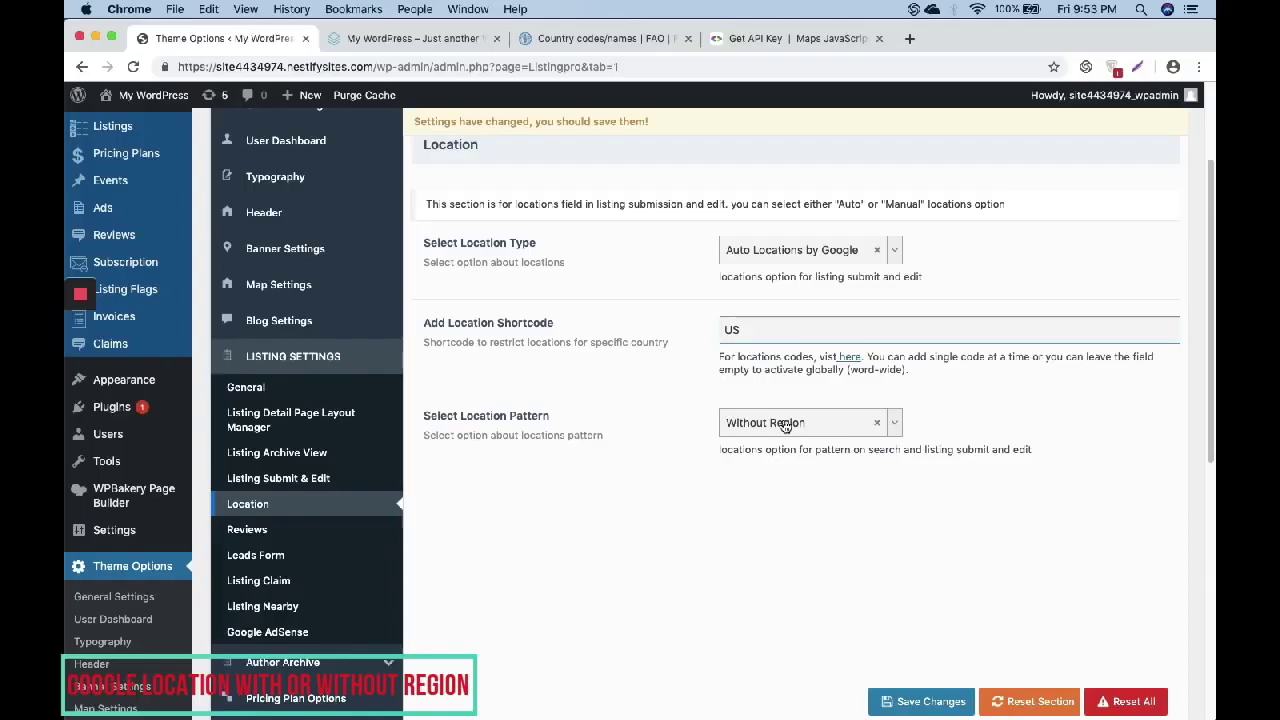
{"action": "left_click", "coordinate": [775, 428]}
{"action": "left_click", "coordinate": [752, 473]}
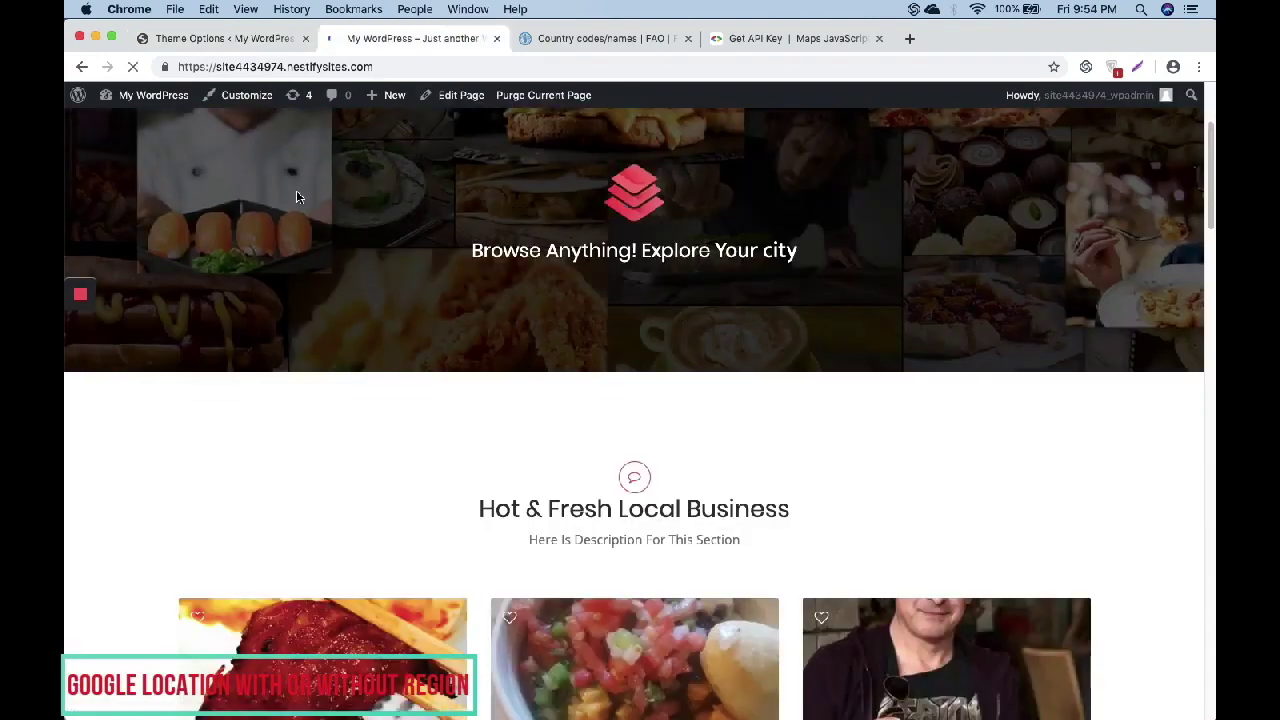
Type 'san j' in the homepage Where field and pick San Jose, CA, USA
{"action": "left_click", "coordinate": [830, 285]}
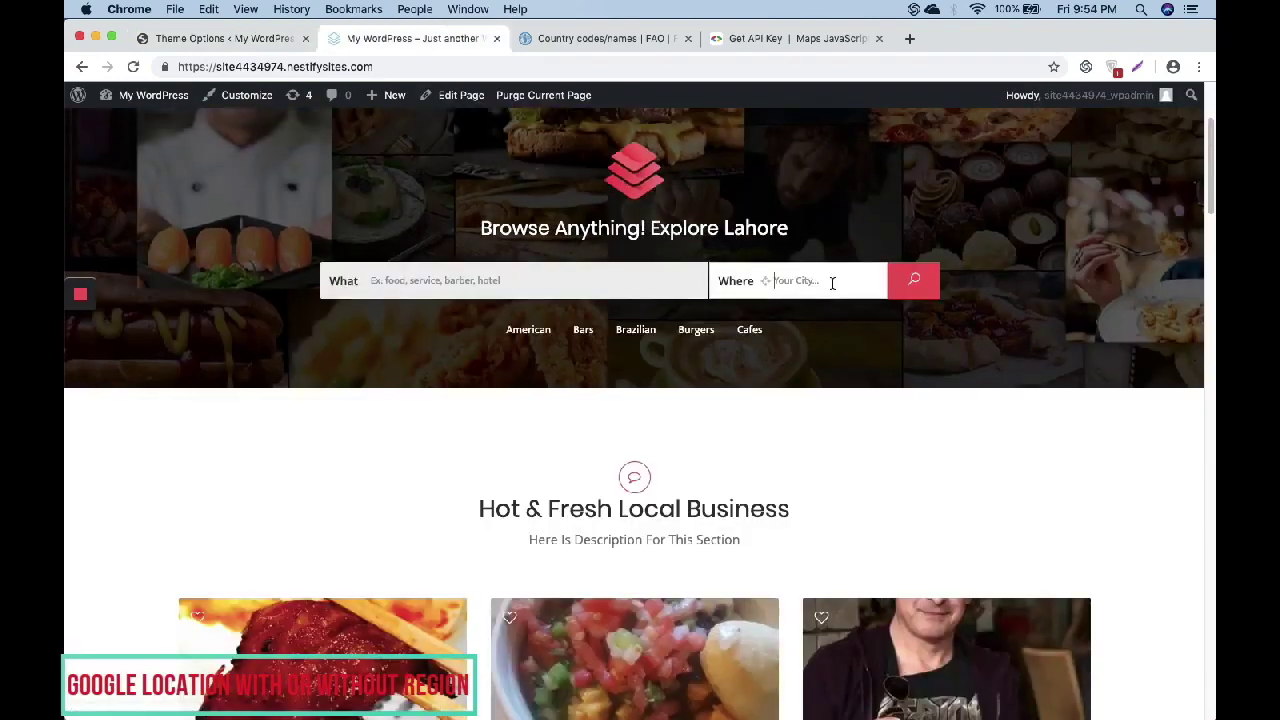
{"action": "type", "text": "san"}
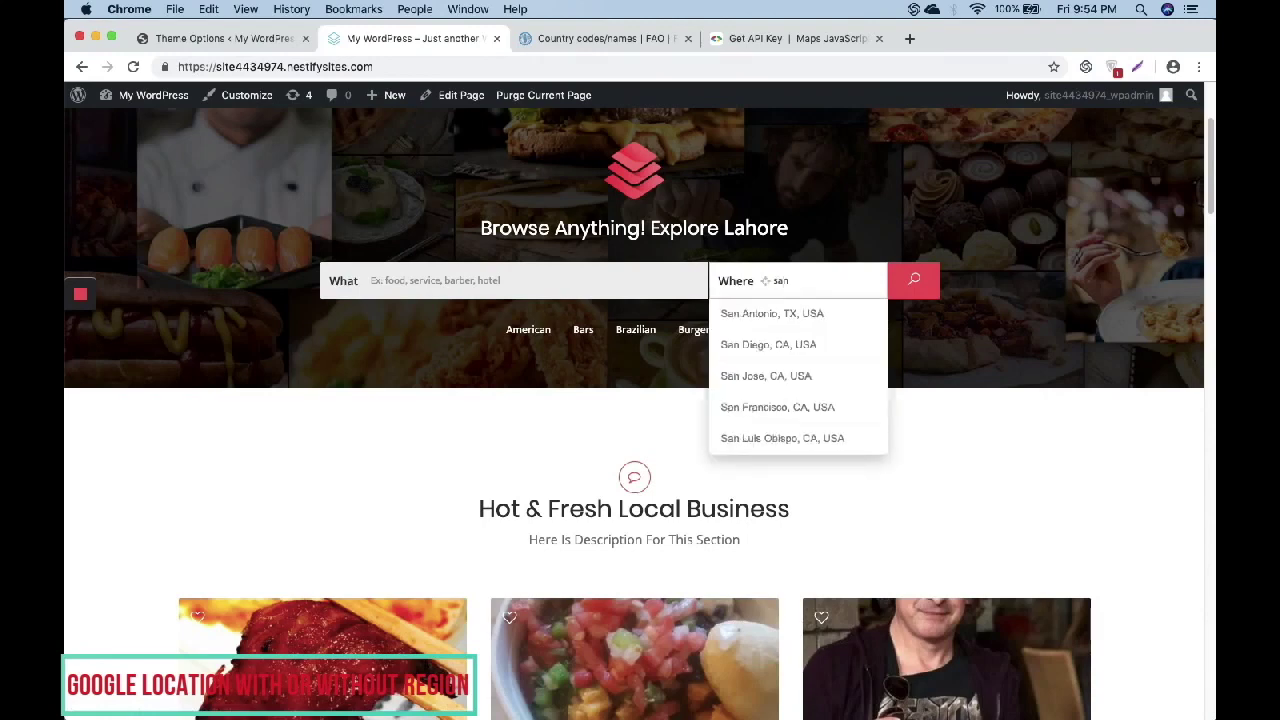
{"action": "type", "text": " j"}
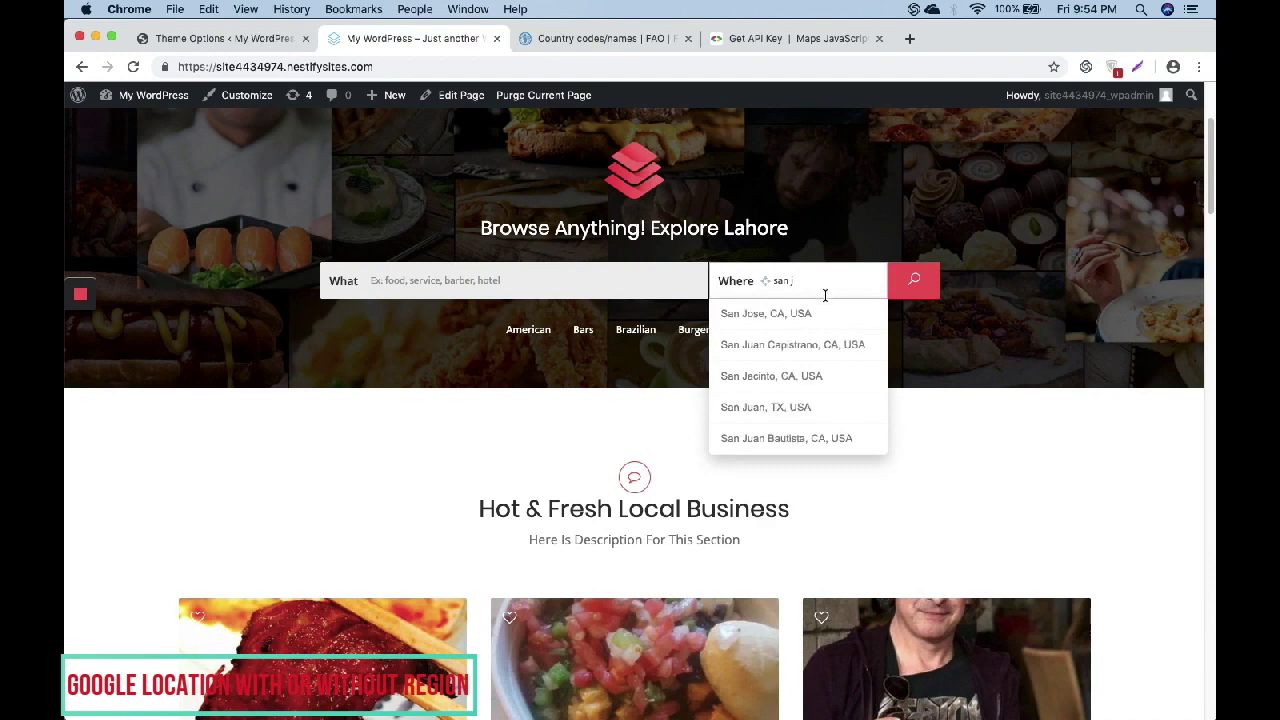
{"action": "left_click", "coordinate": [771, 316]}
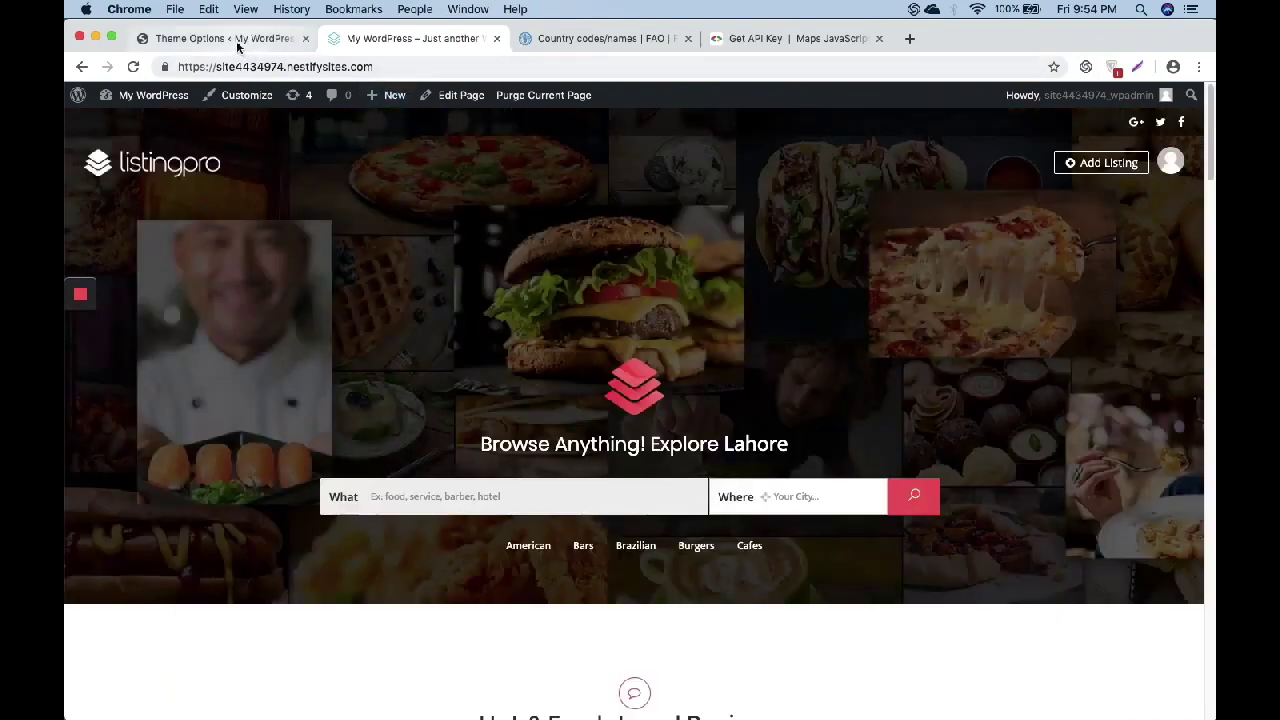
Change the Search Settings' Search Mode from Exact Match to Random Match and save
{"action": "left_click", "coordinate": [240, 40]}
{"action": "scroll", "coordinate": [491, 410], "scroll_direction": "down", "scroll_amount": 3}
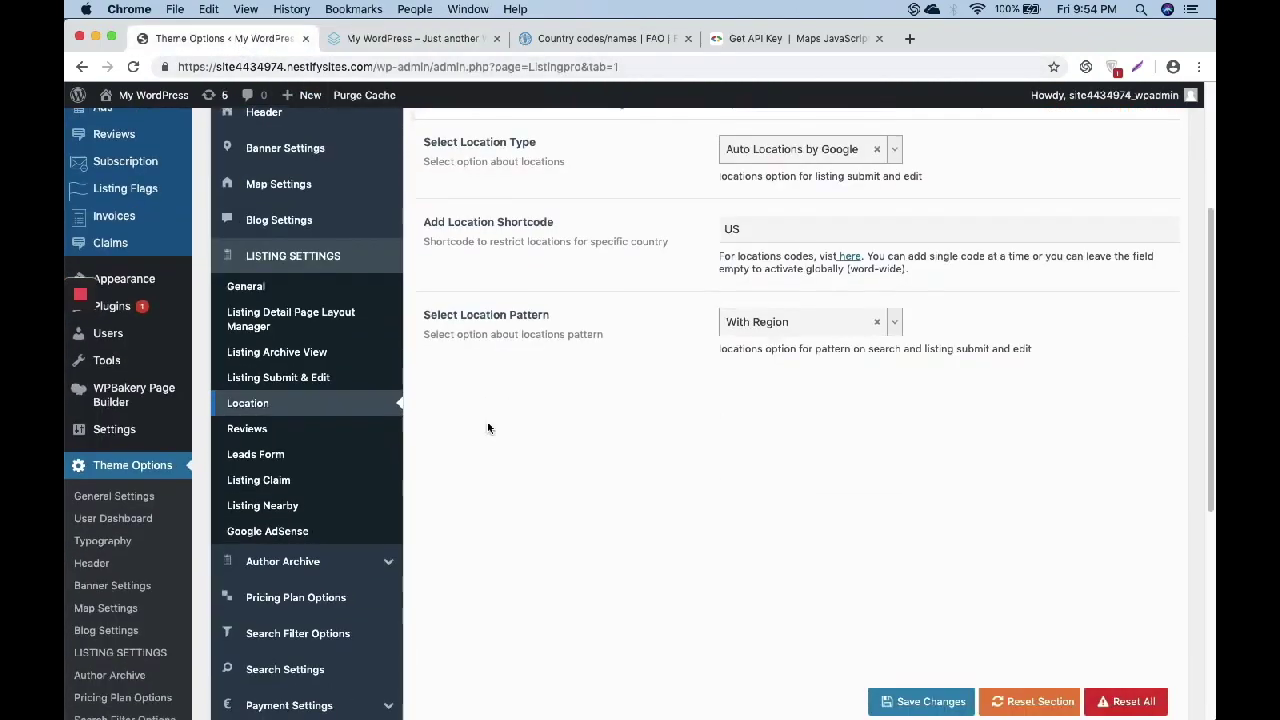
{"action": "left_click", "coordinate": [326, 655]}
{"action": "scroll", "coordinate": [575, 390], "scroll_direction": "up", "scroll_amount": 3}
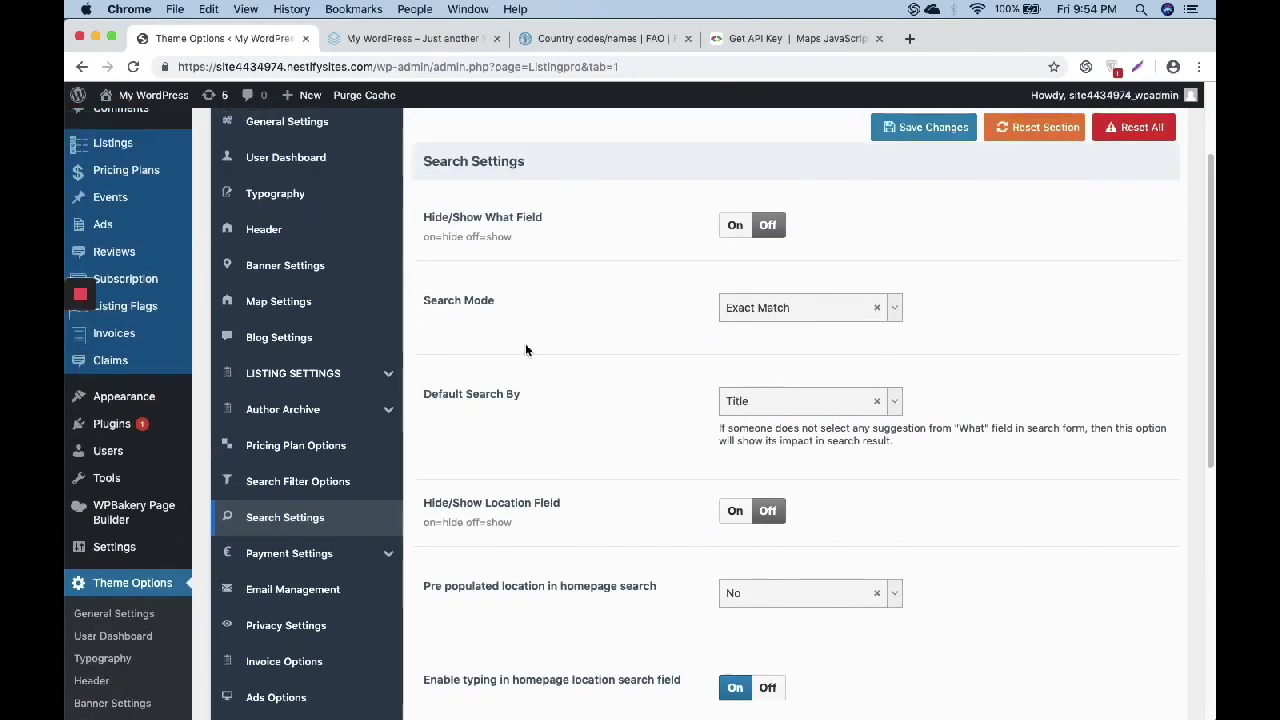
{"action": "left_click_drag", "start_coordinate": [497, 302], "coordinate": [420, 302]}
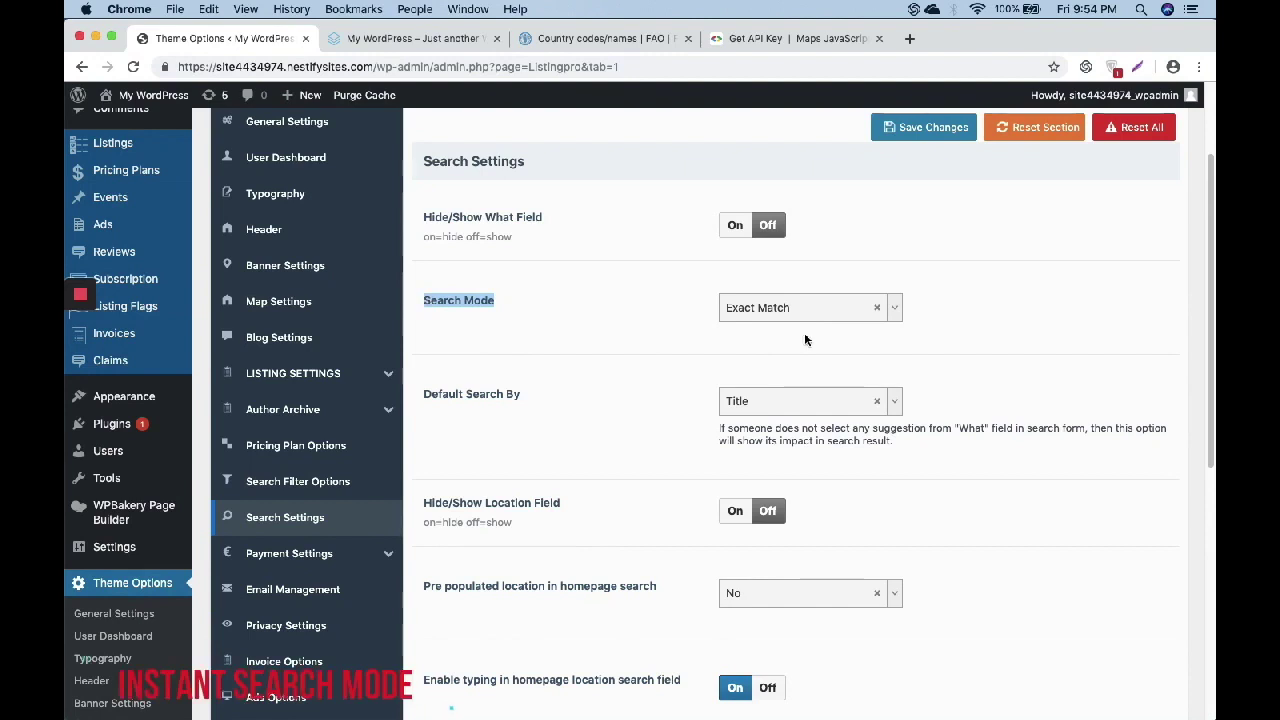
{"action": "left_click", "coordinate": [775, 309]}
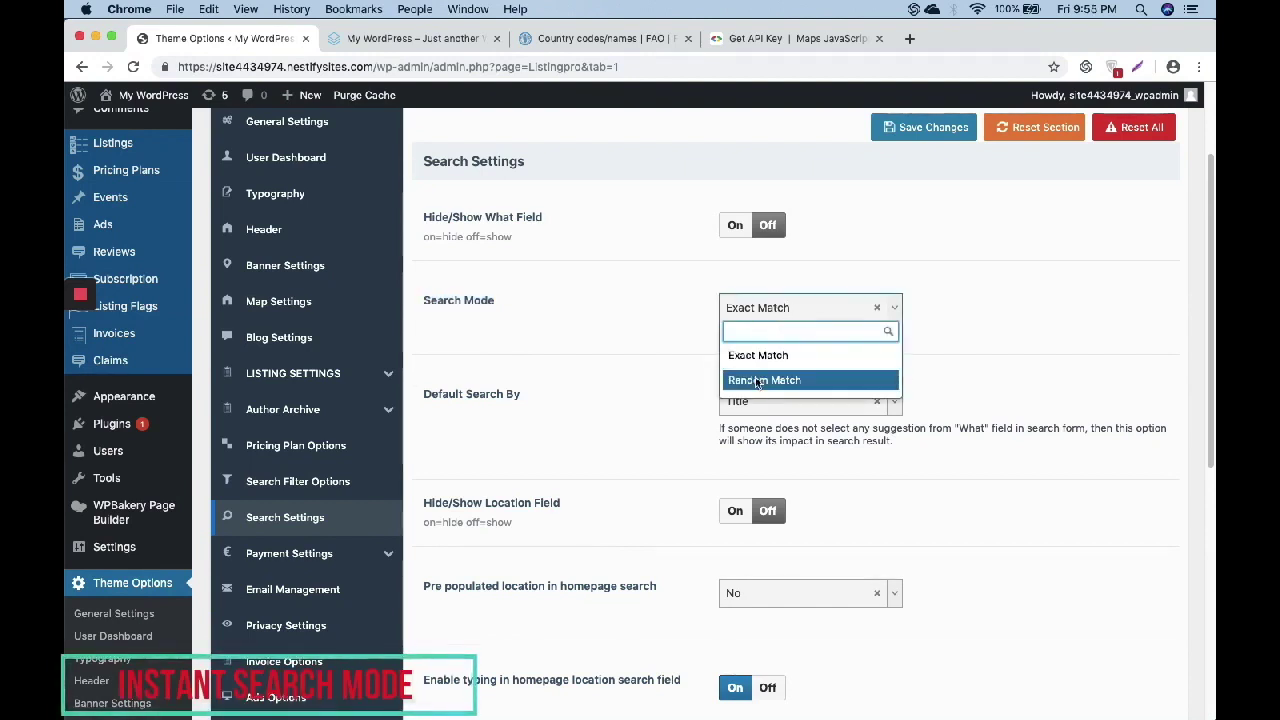
{"action": "left_click", "coordinate": [760, 381]}
{"action": "left_click", "coordinate": [768, 336]}
{"action": "left_click", "coordinate": [770, 409]}
{"action": "left_click", "coordinate": [922, 127]}
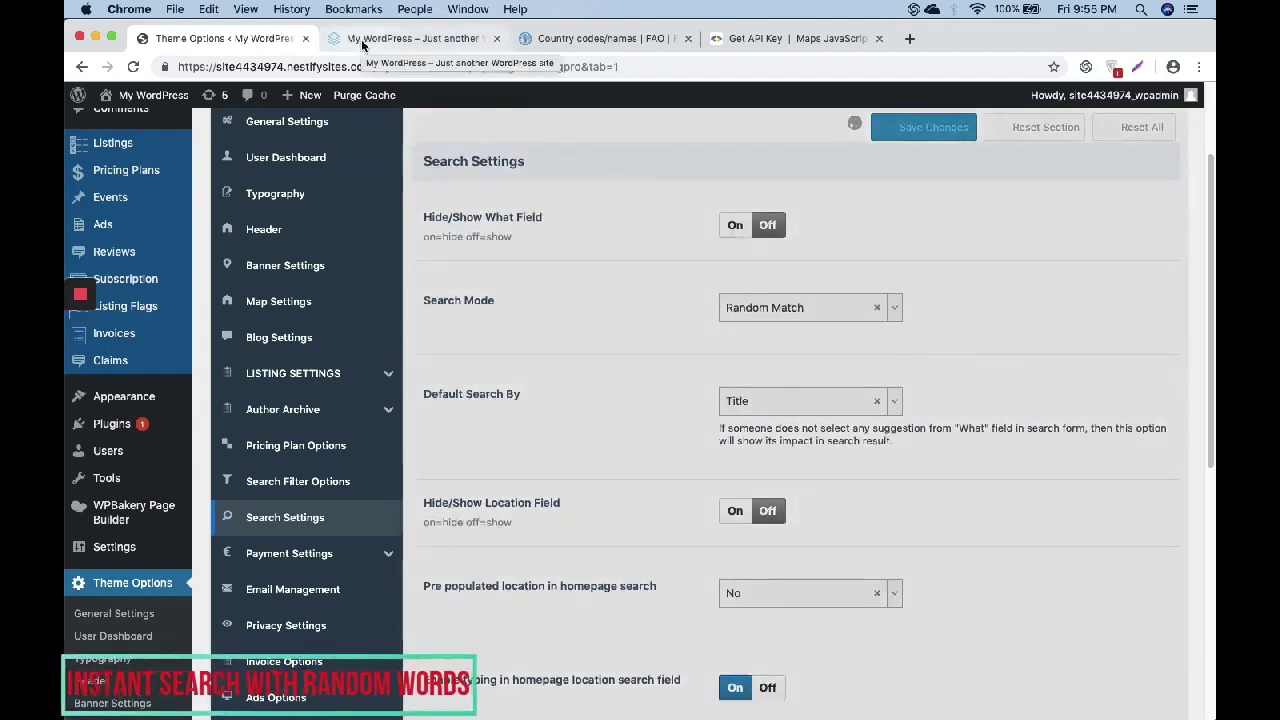
{"action": "left_click", "coordinate": [363, 40]}
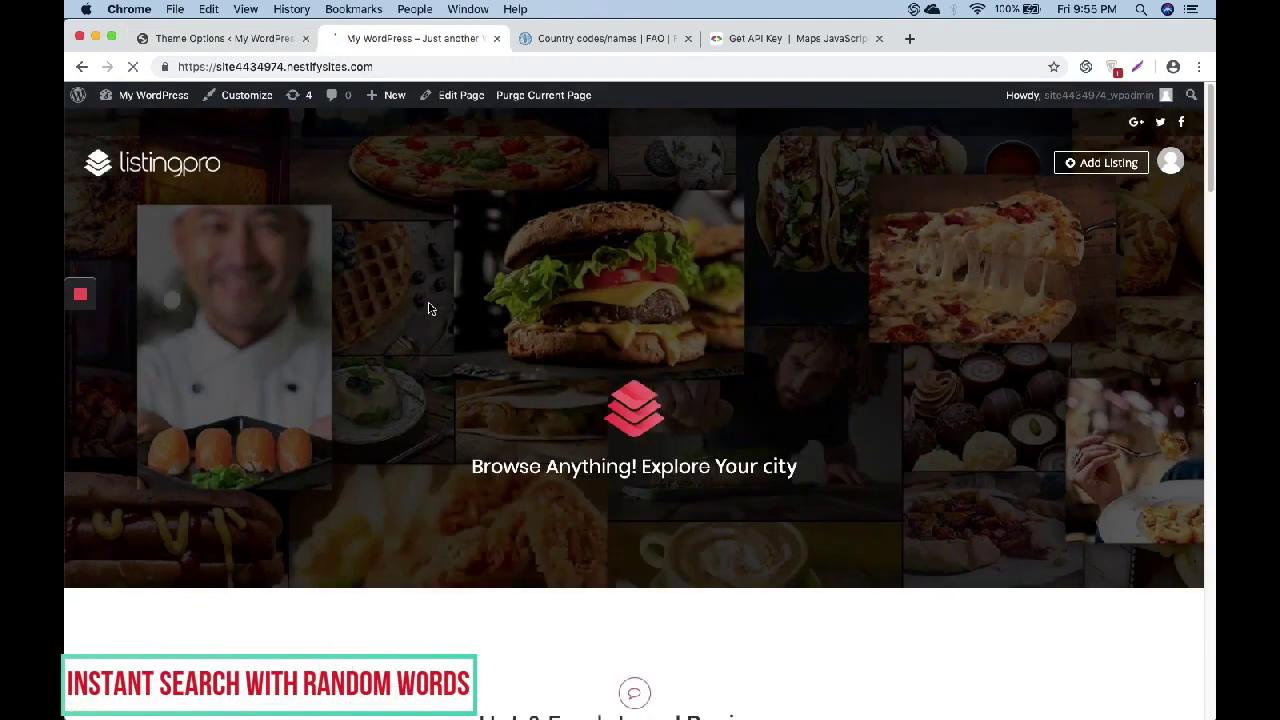
Try 'rant' then 'de' in the What field, reviewing Random Match suggestions like Fast Food and Desserts
{"action": "left_click", "coordinate": [469, 501]}
{"action": "type", "text": "rant"}
{"action": "left_click_drag", "start_coordinate": [447, 504], "coordinate": [350, 488]}
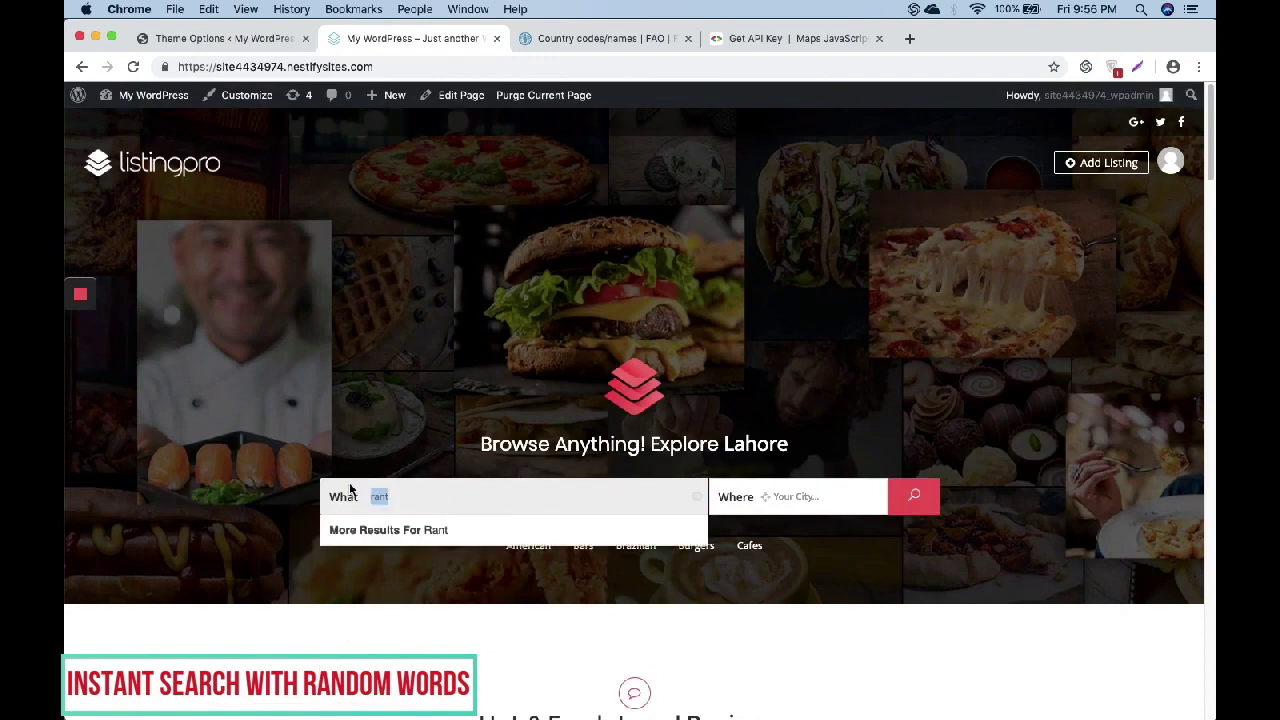
{"action": "type", "text": "des"}
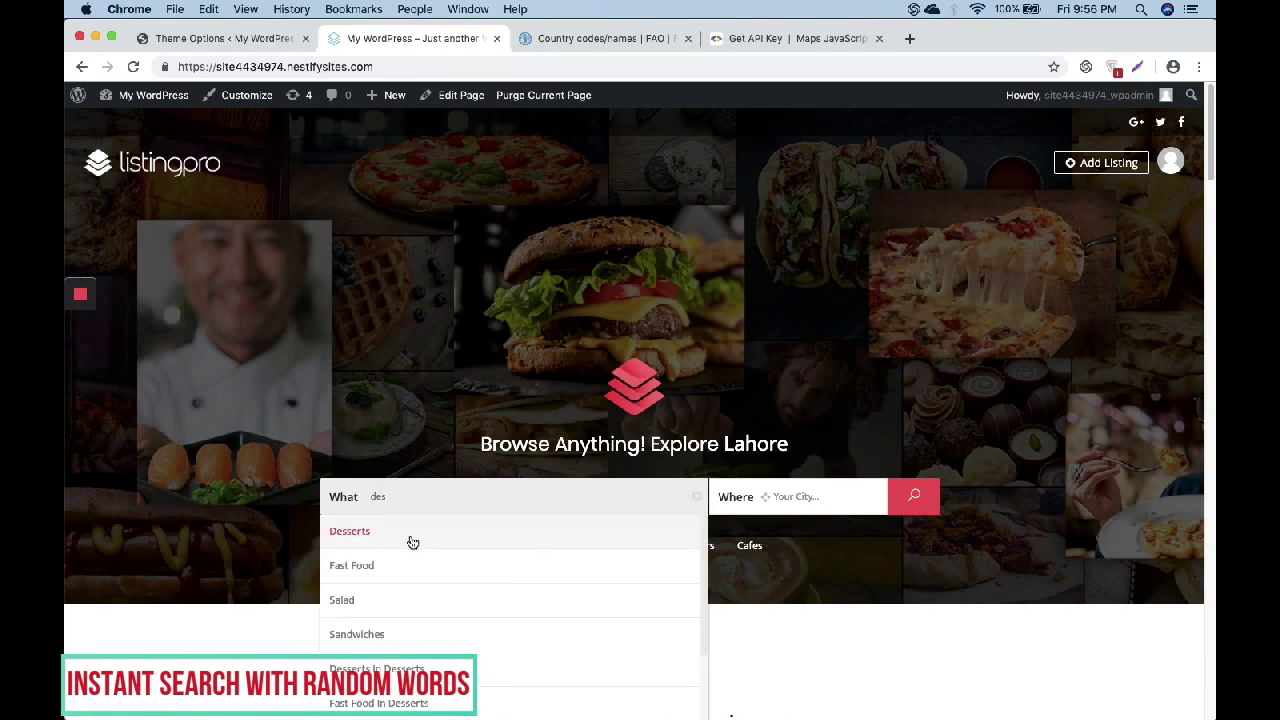
{"action": "scroll", "coordinate": [427, 462], "scroll_direction": "down", "scroll_amount": 1}
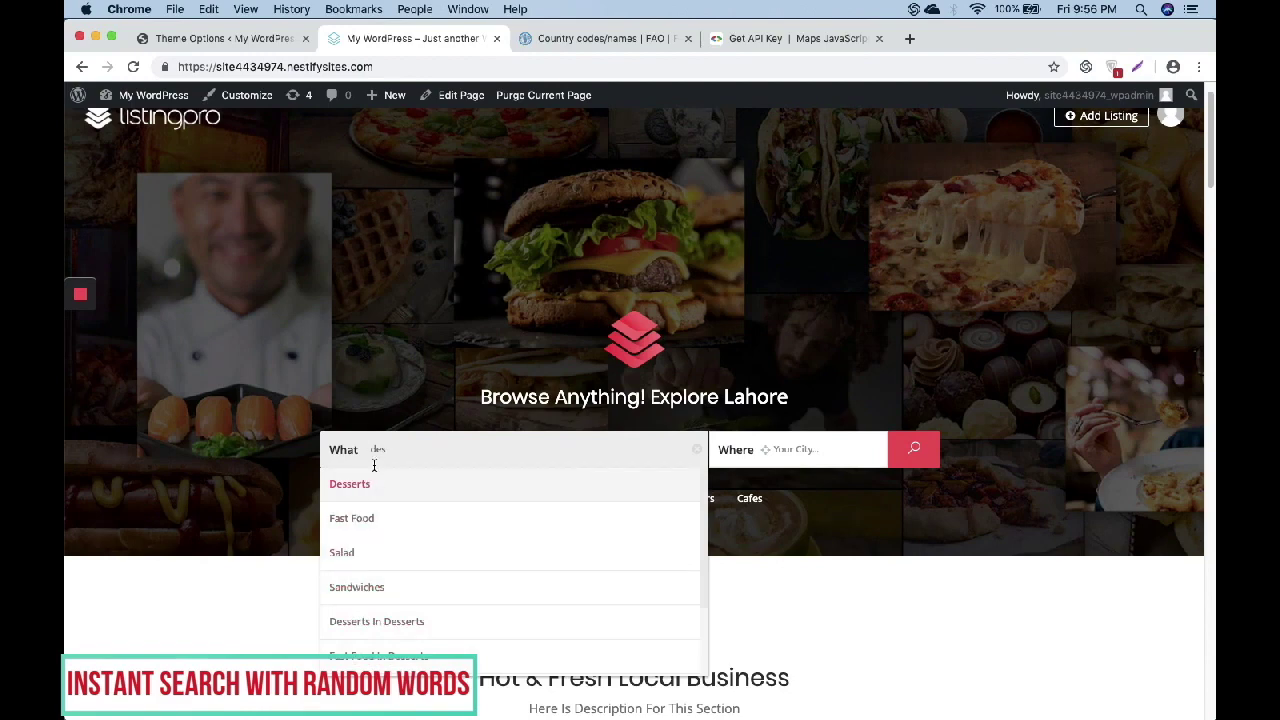
{"action": "key", "text": "BackSpace"}
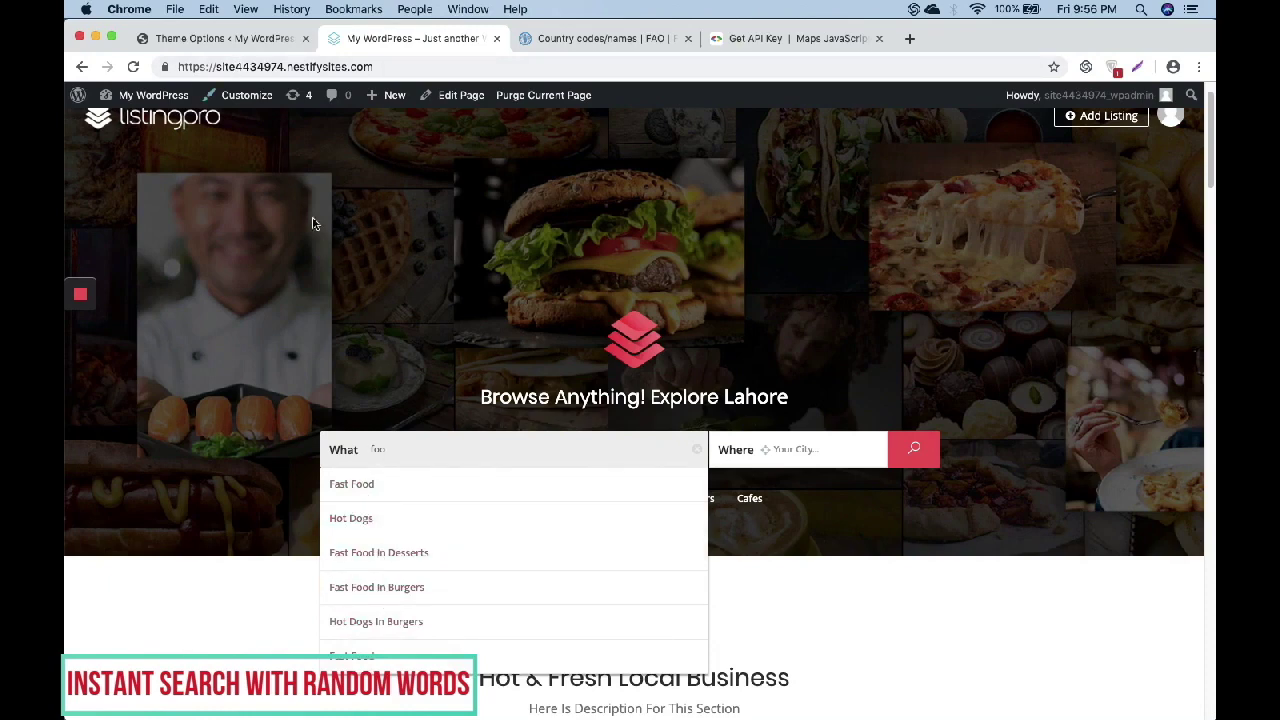
{"action": "left_click", "coordinate": [215, 38]}
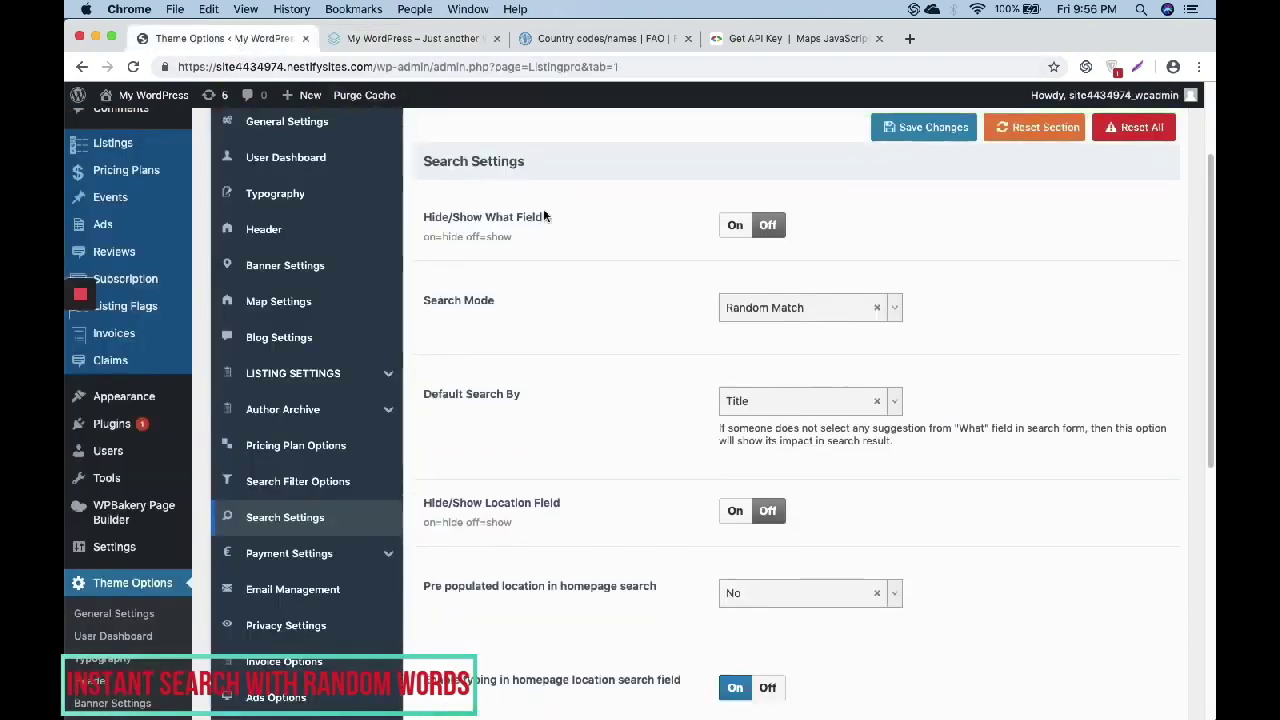
Set Search Mode back to Exact Match, save it, and focus the homepage What field
{"action": "left_click", "coordinate": [789, 316]}
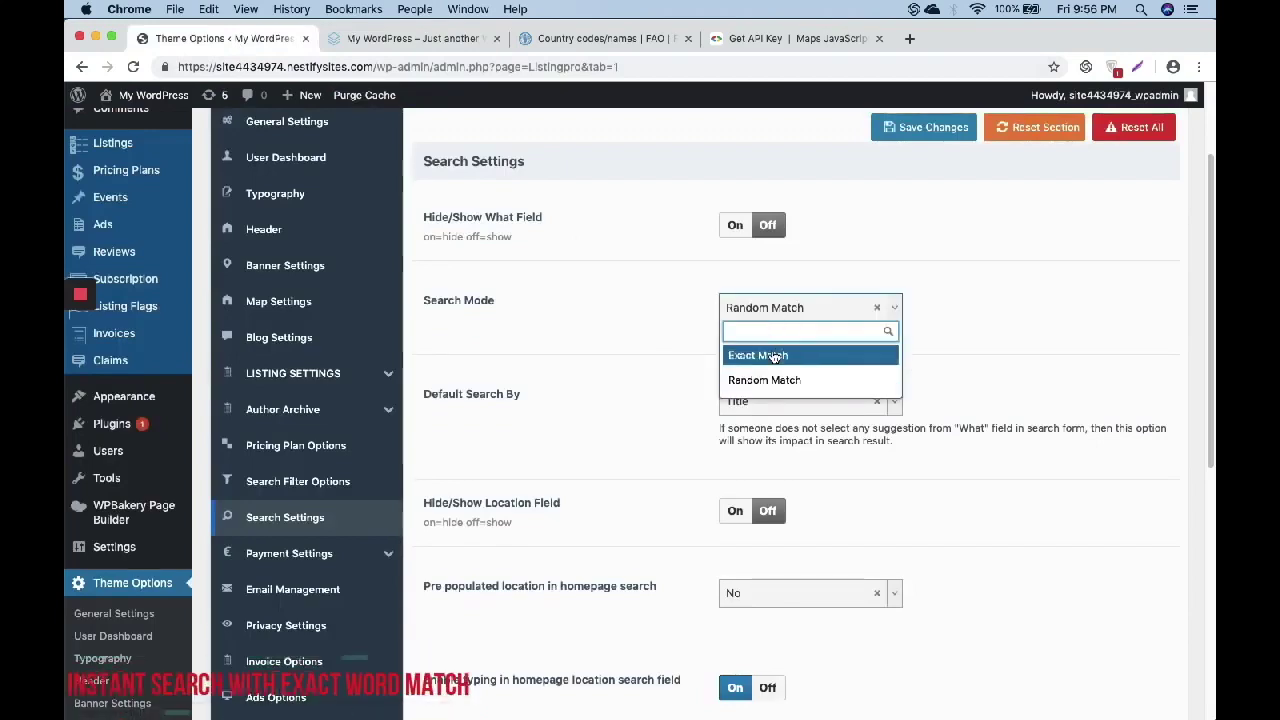
{"action": "left_click", "coordinate": [771, 354]}
{"action": "left_click", "coordinate": [906, 136]}
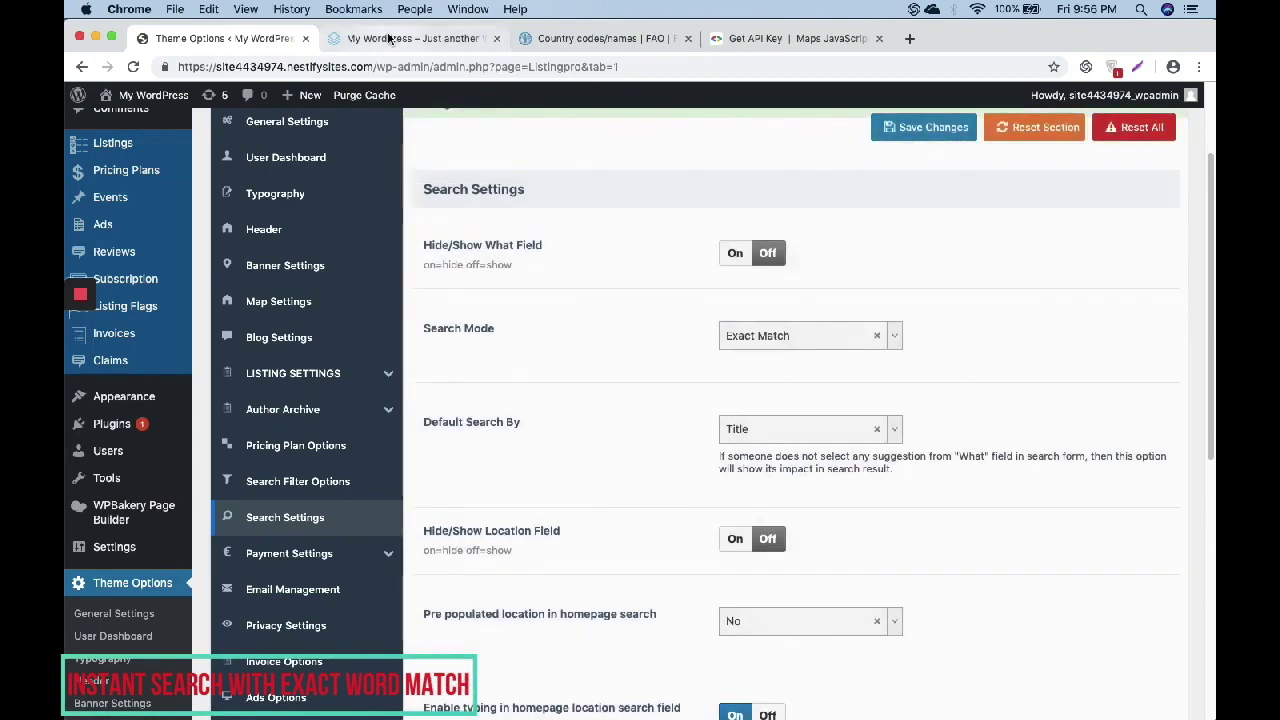
{"action": "left_click", "coordinate": [415, 38]}
{"action": "left_click", "coordinate": [413, 452]}
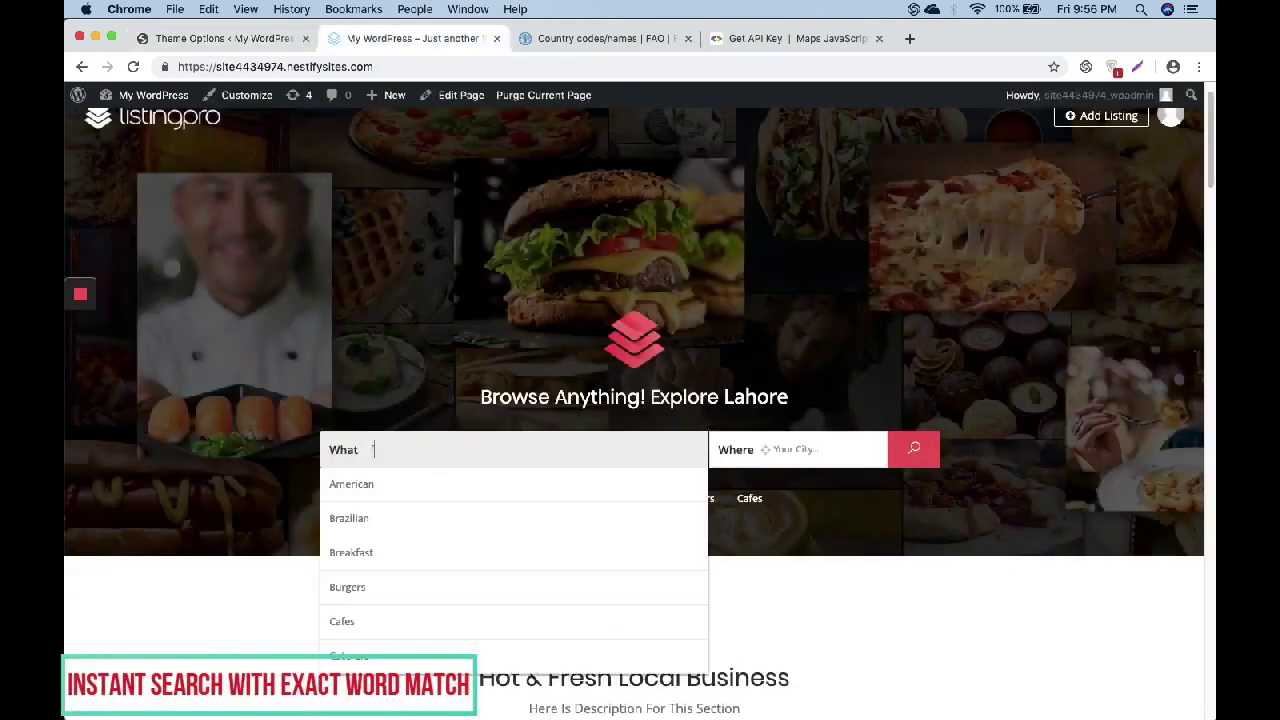
Type 'fo' then 'fa' in the What field to see instant Exact Match suggestions
{"action": "type", "text": "fo"}
{"action": "type", "text": "fa"}
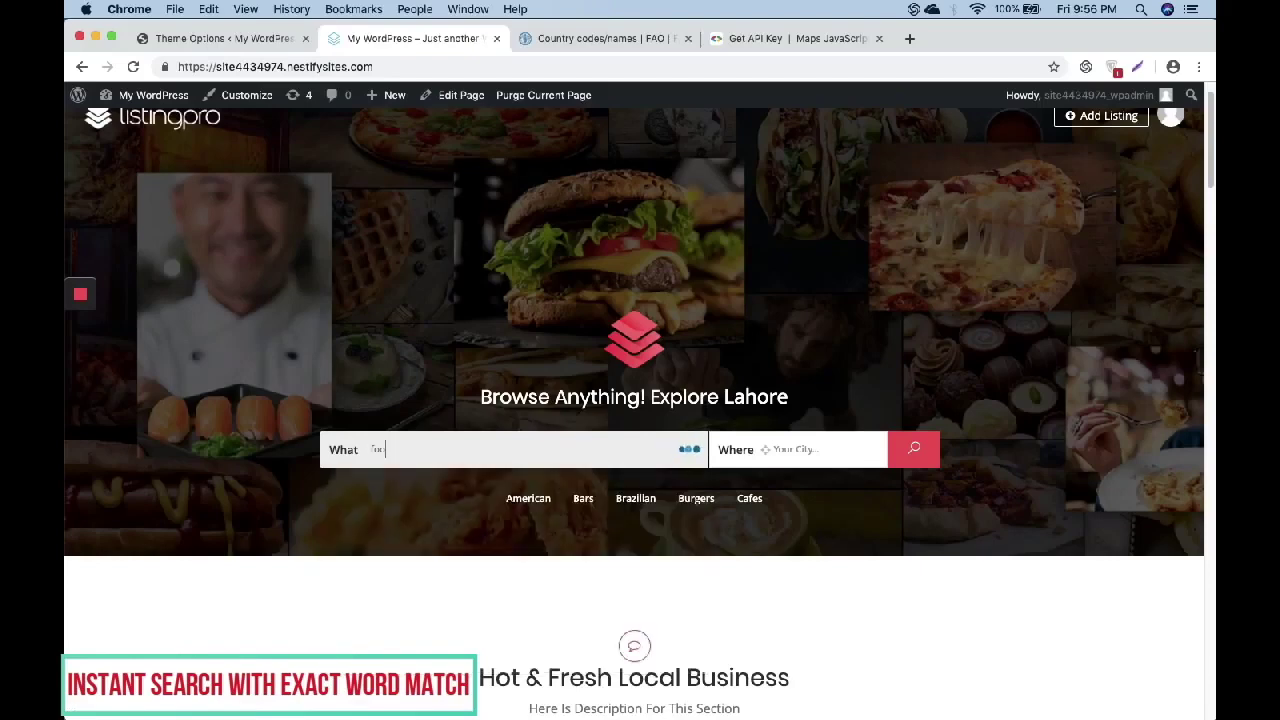